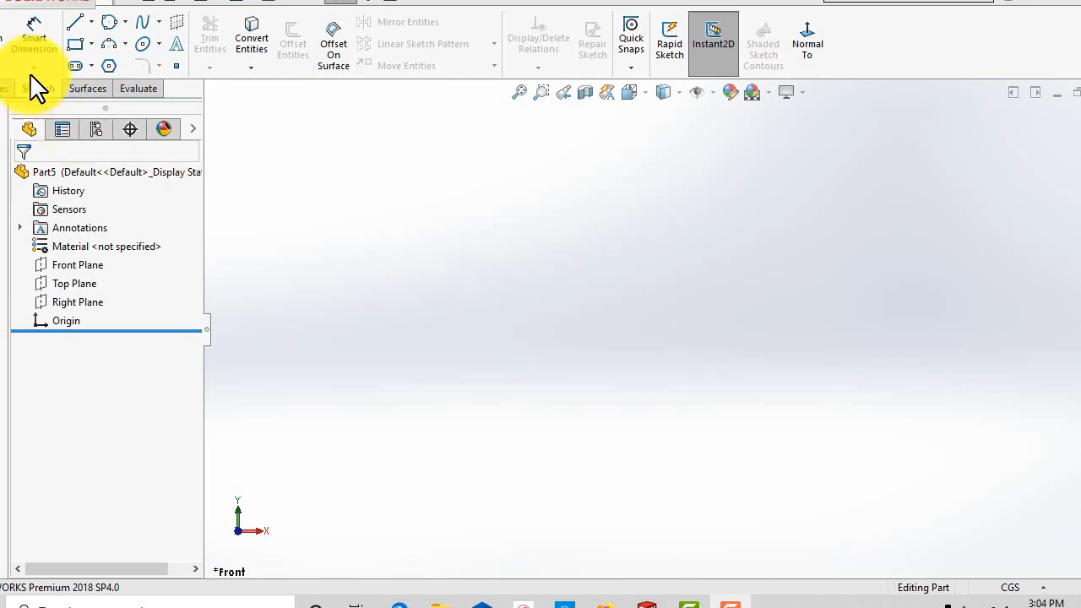
Step: Start a new sketch on the Front Plane
click(1, 38)
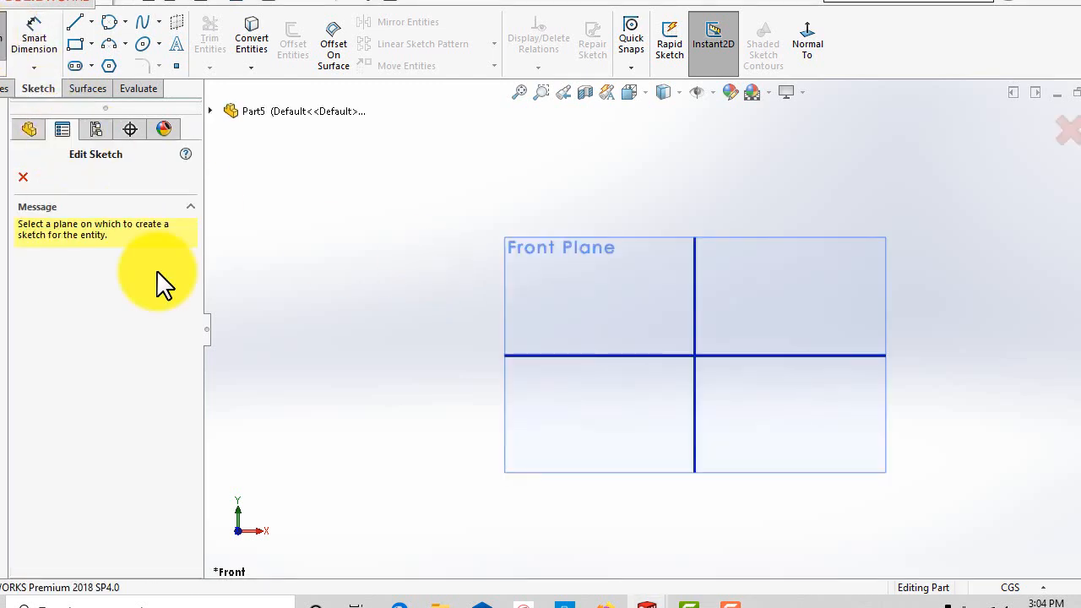
click(551, 249)
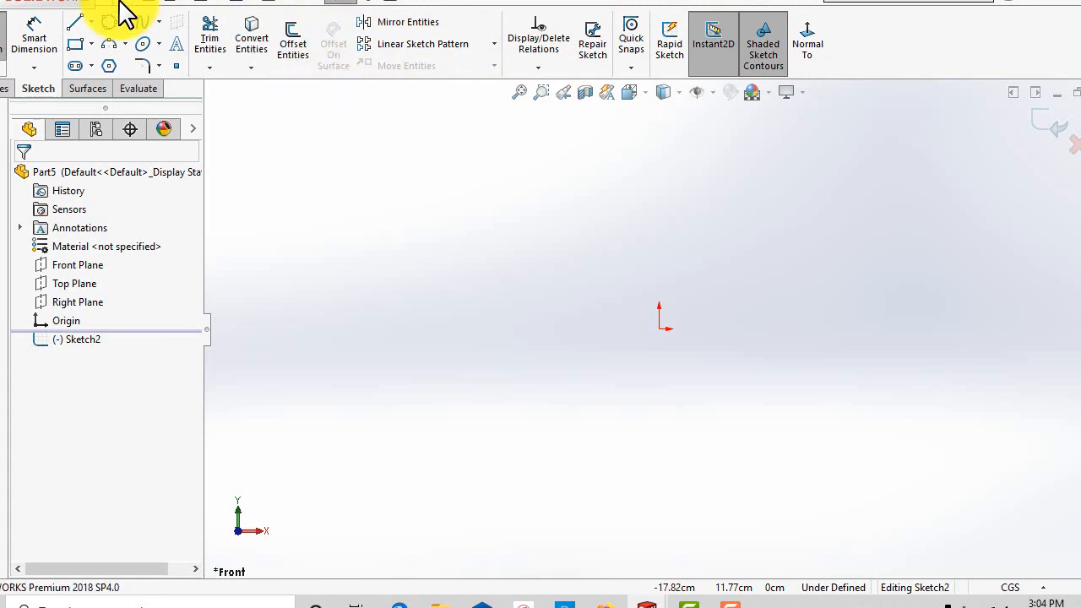
click(263, 5)
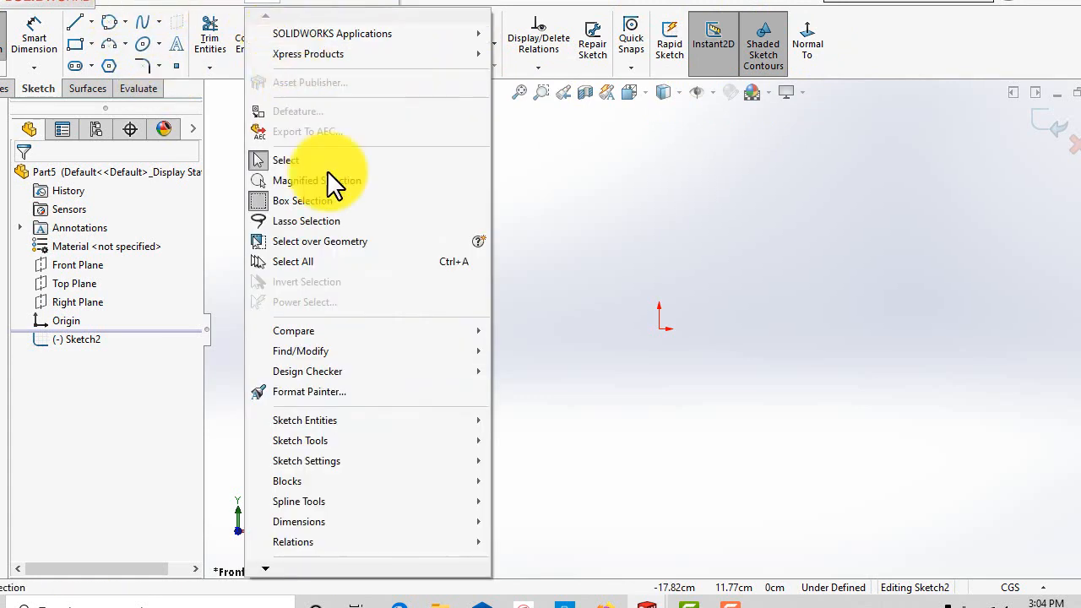
mouse_move(327, 440)
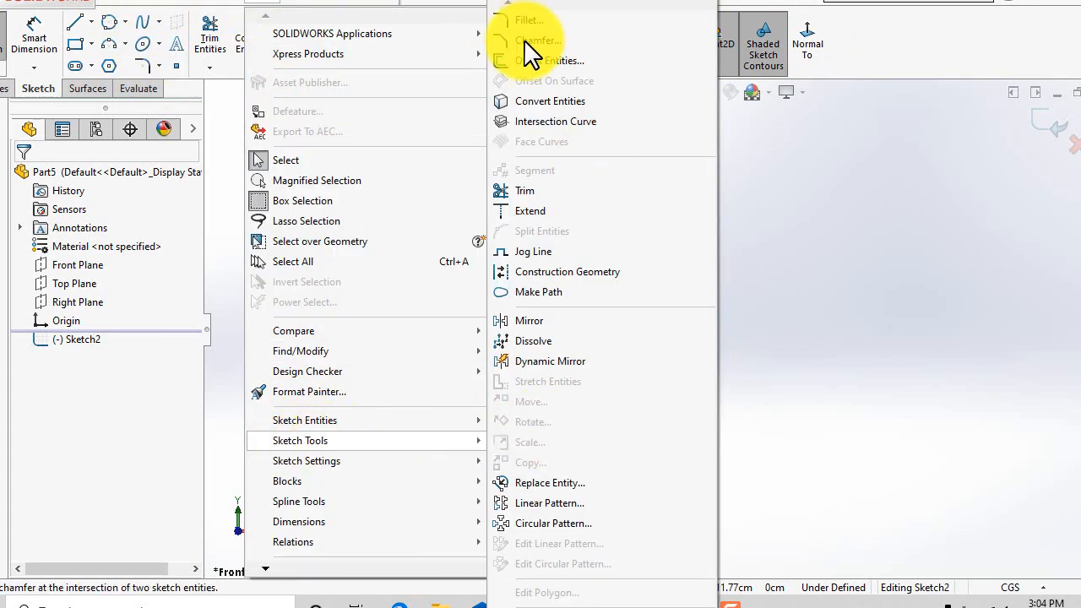
click(740, 205)
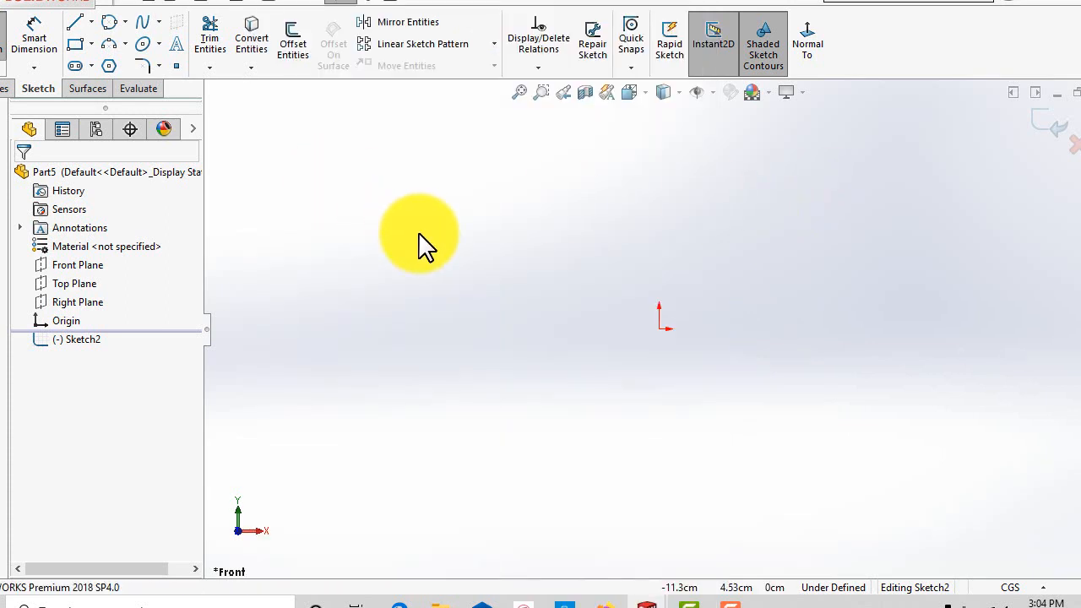
key(s)
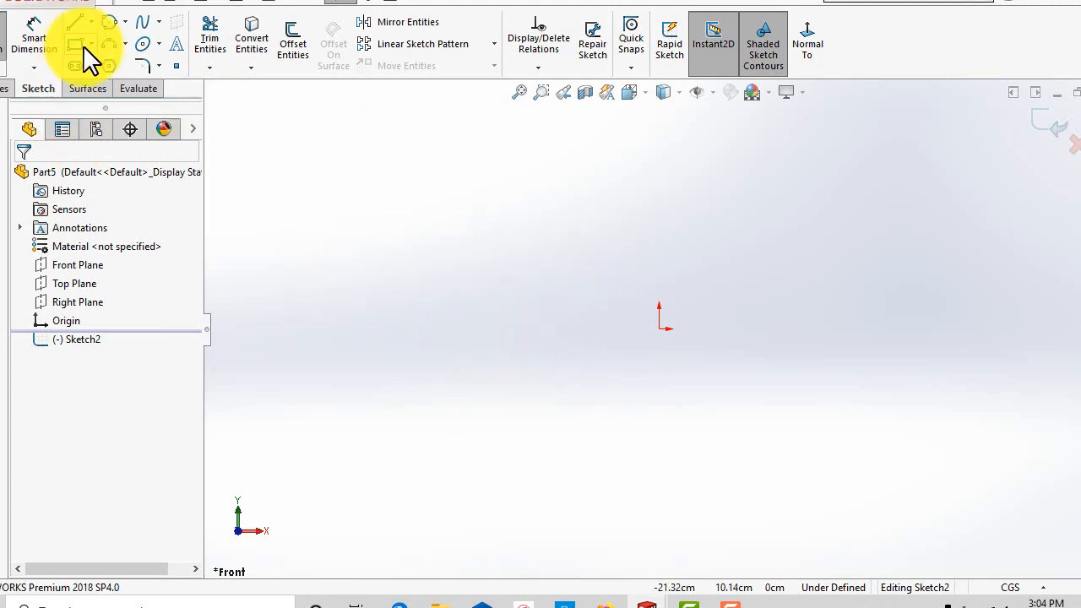
Step: Sketch an open five-point wavy spline about 44 cm long, with two crests and a dip just above the origin
click(150, 21)
click(170, 43)
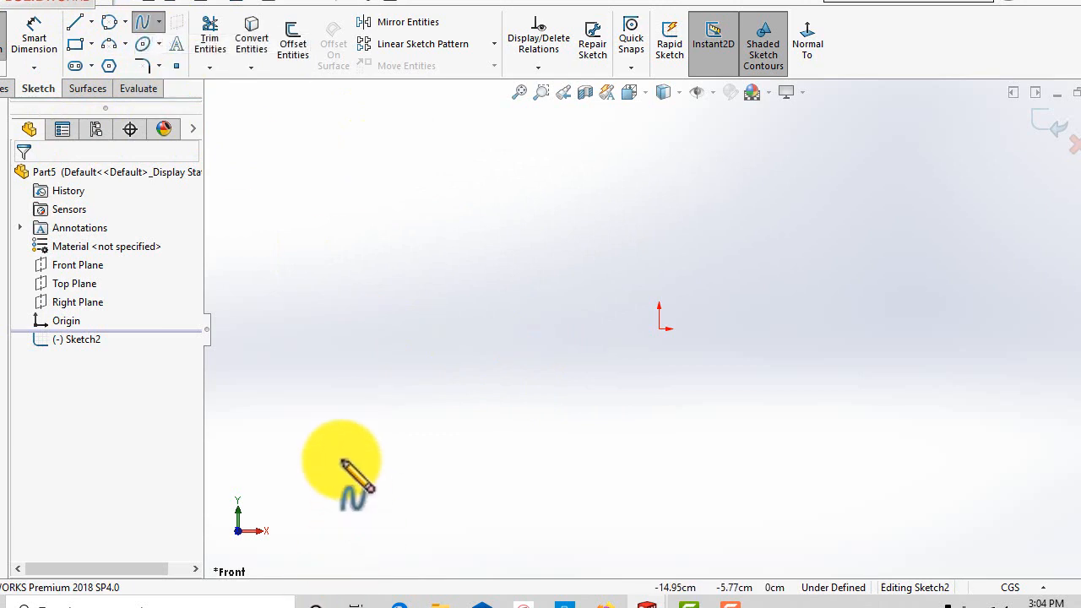
click(301, 351)
click(435, 205)
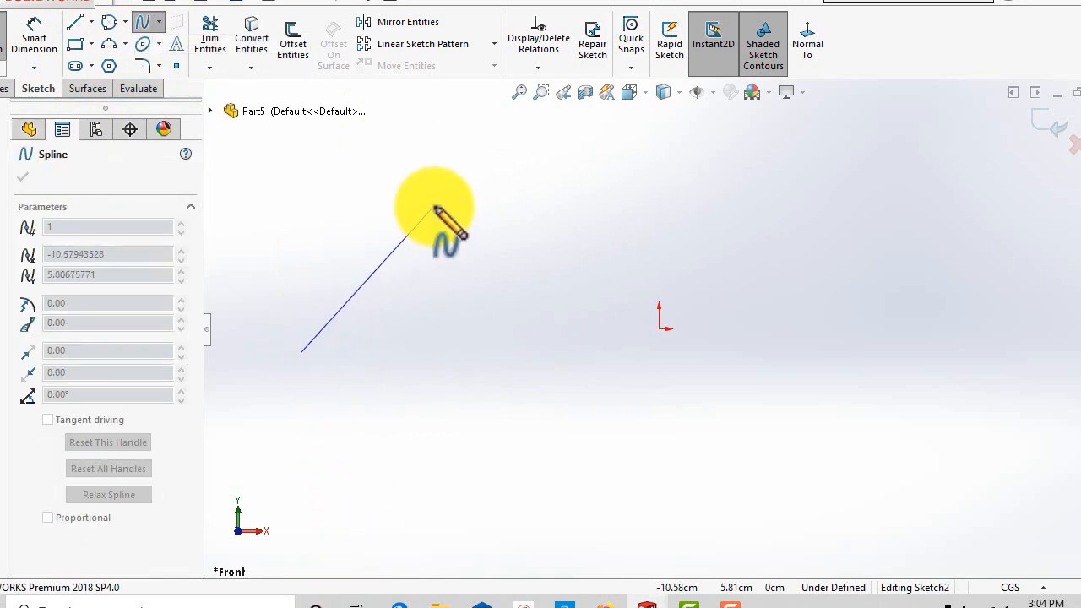
click(690, 270)
click(901, 197)
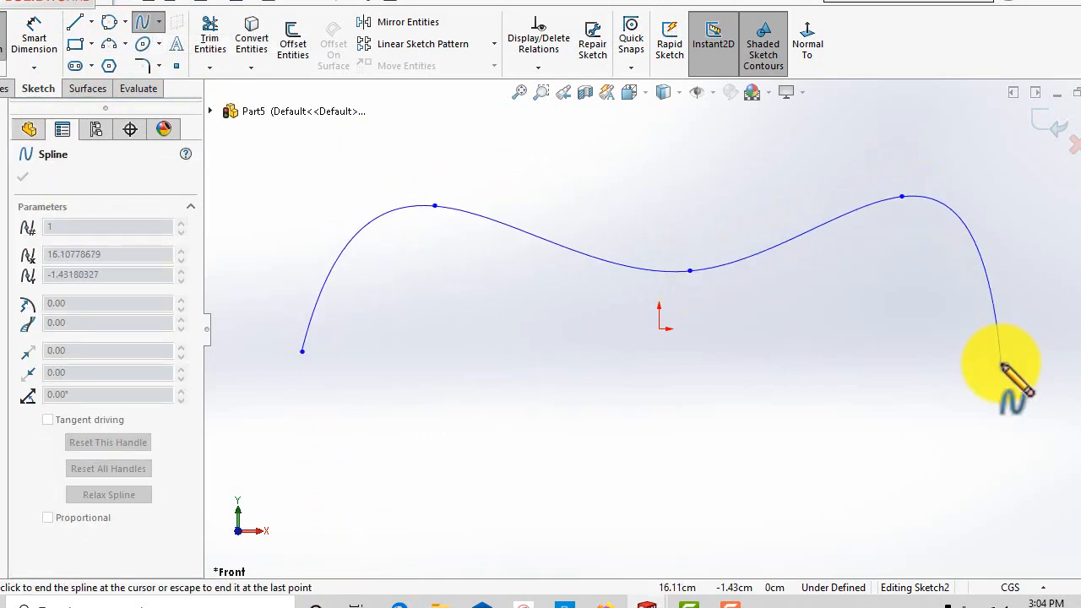
click(1001, 363)
right_click(845, 397)
click(862, 407)
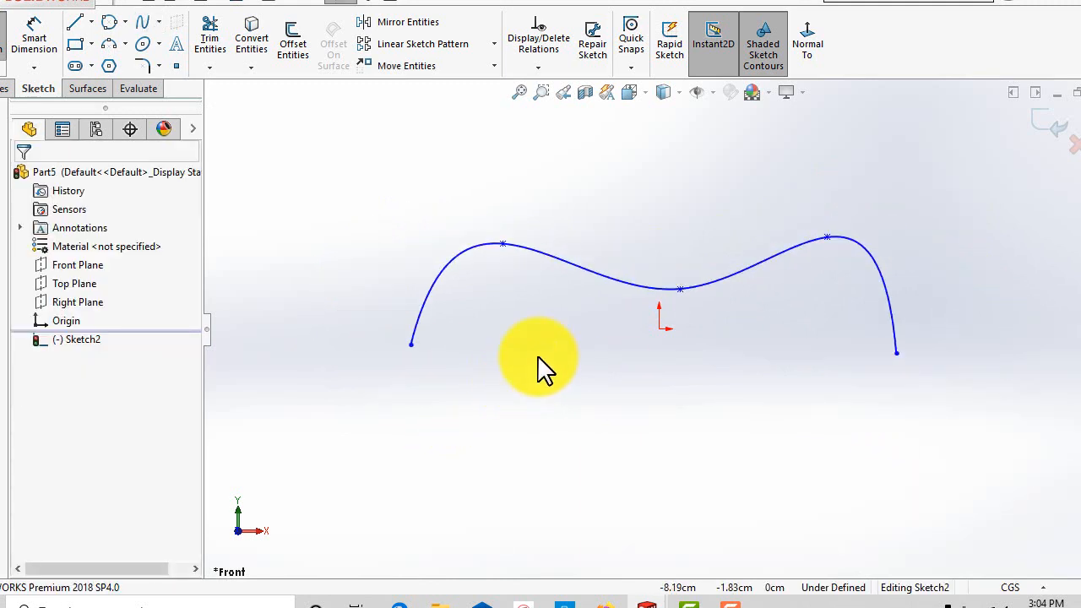
Step: Set up a bi-directional offset of the spline at 1.00 cm using Offset Entities
scroll(545, 369, down, 2)
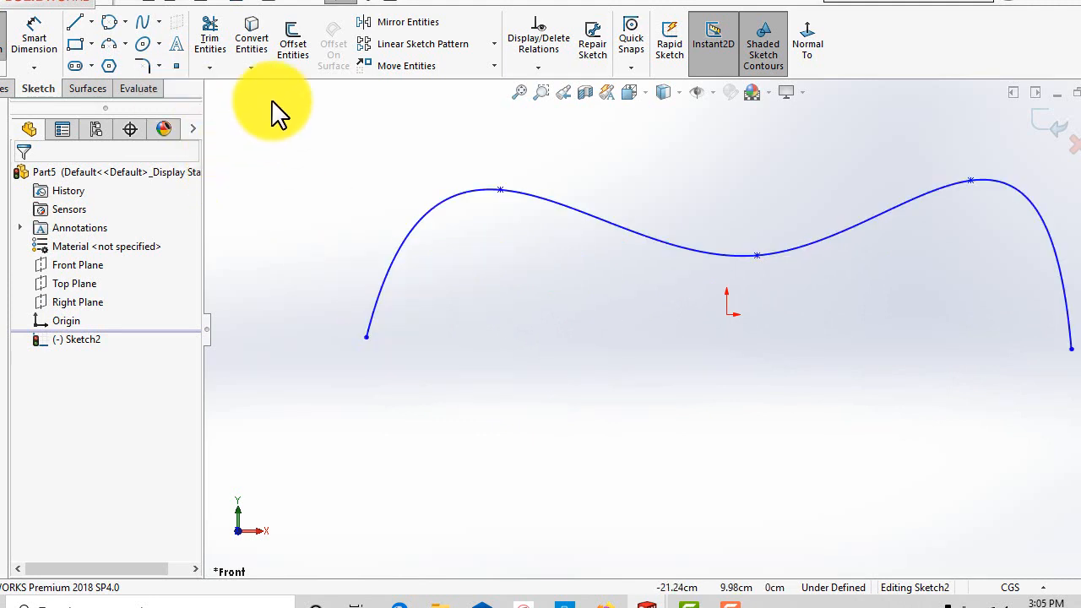
click(293, 59)
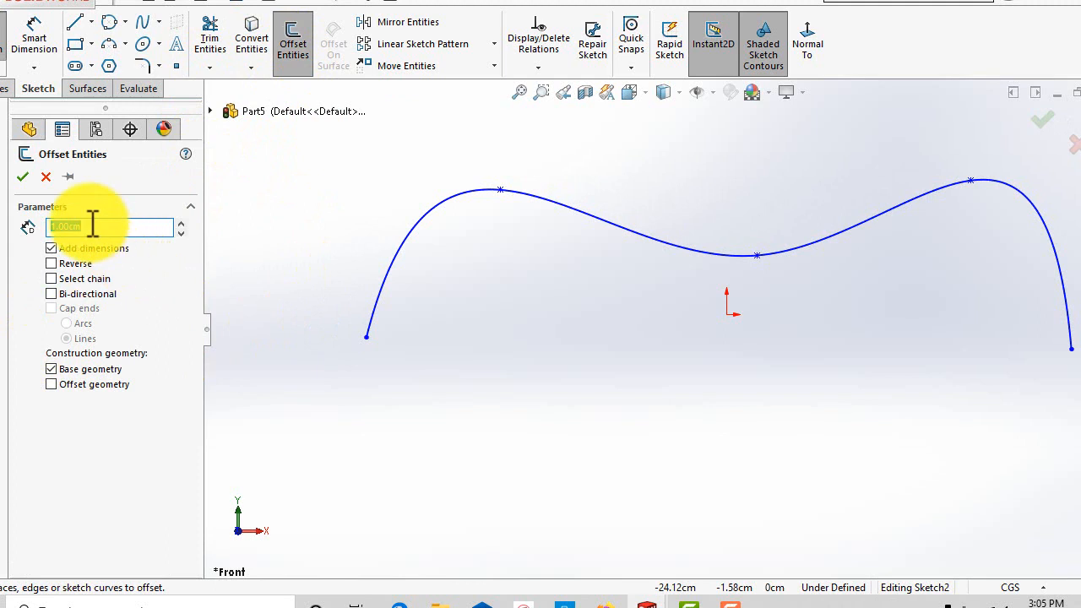
click(384, 300)
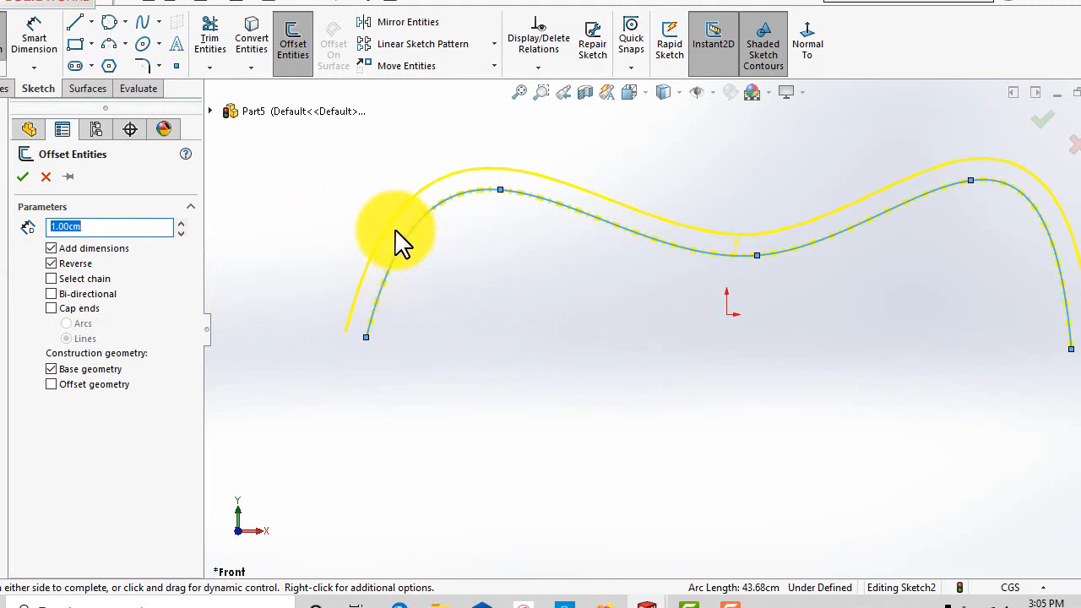
click(50, 262)
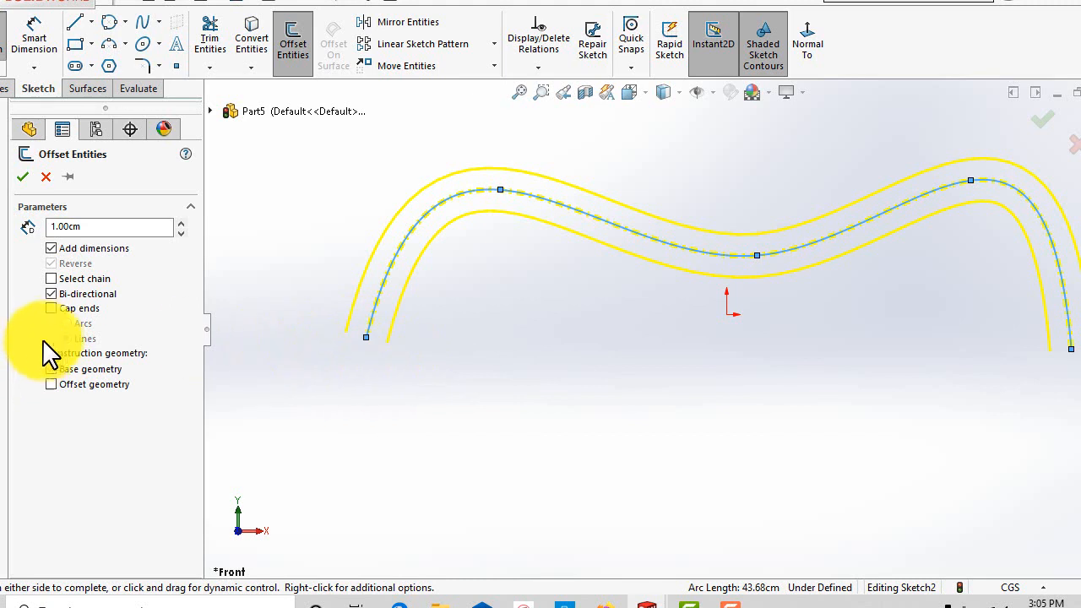
Step: Try line and arc end caps on the offset preview, and turn the caps off
click(51, 309)
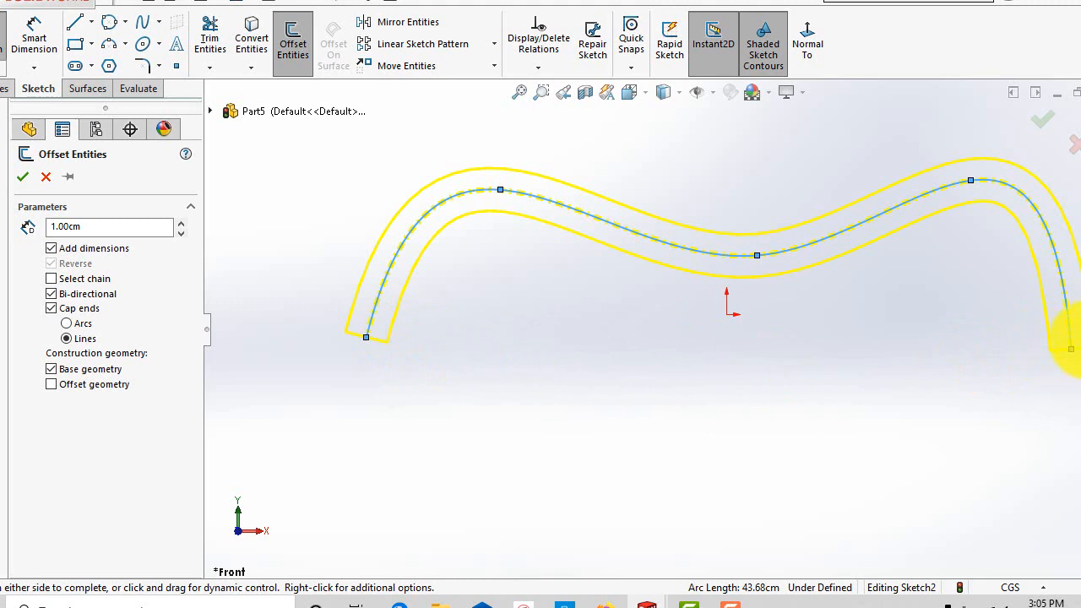
click(66, 324)
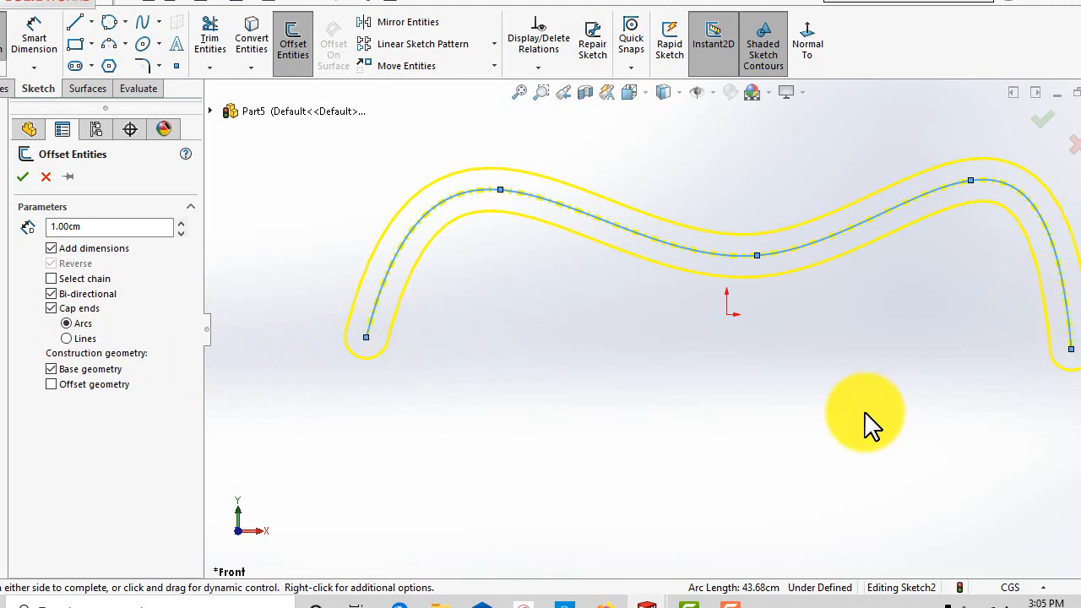
scroll(865, 415, up, 2)
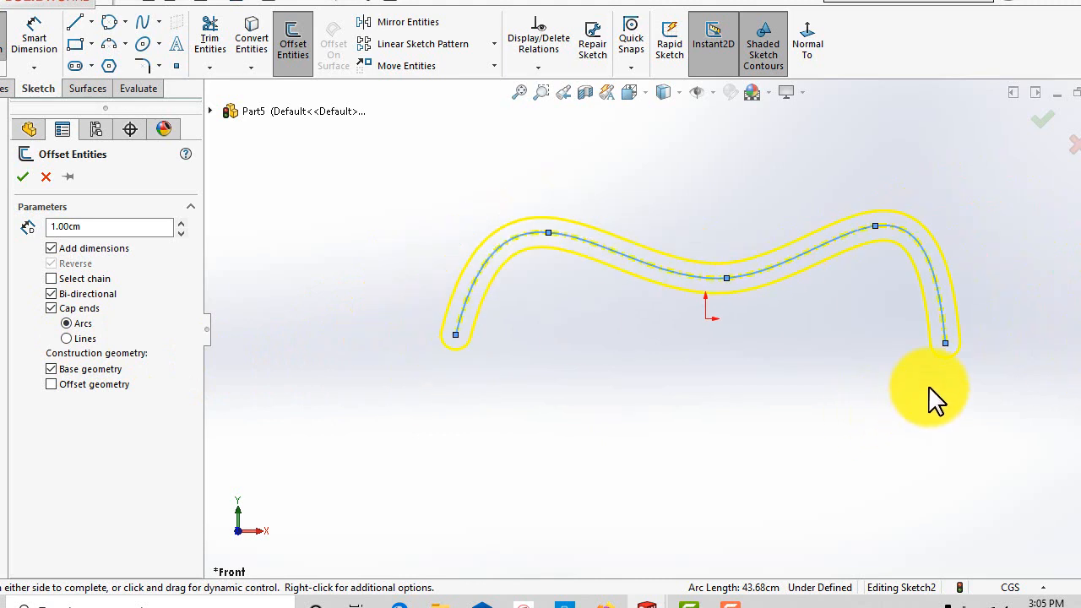
click(51, 308)
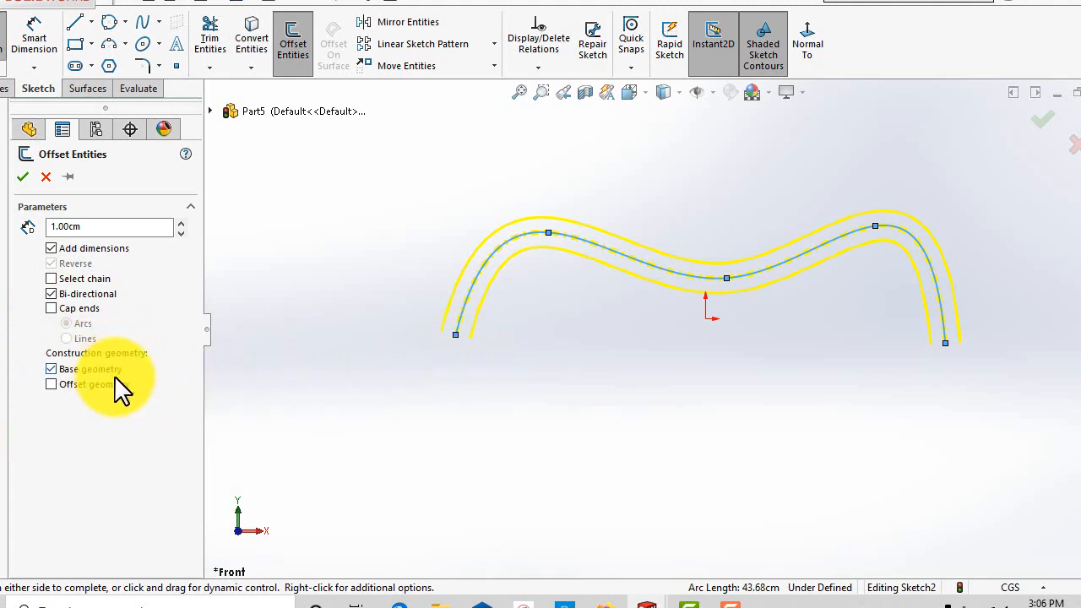
Step: Apply the uncapped offset with the base spline as construction geometry and the offset curves as regular geometry
scroll(510, 343, down, 2)
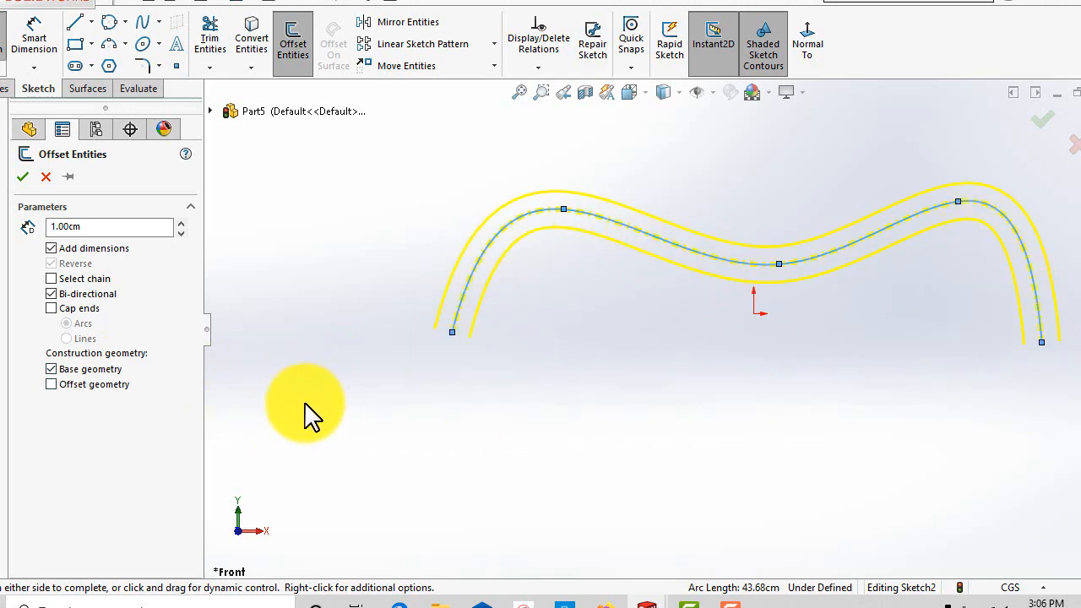
click(50, 370)
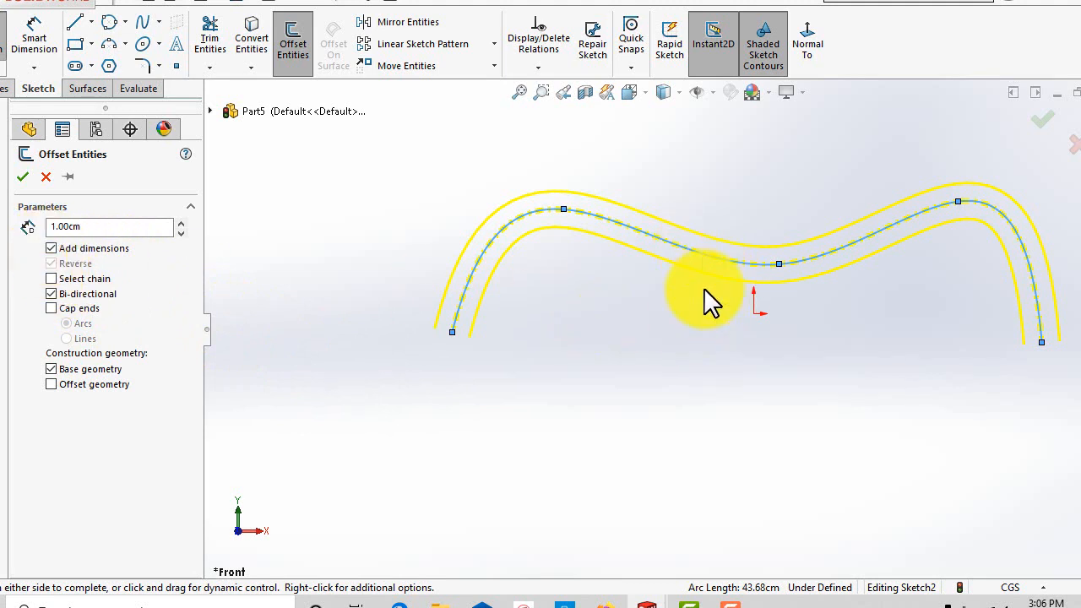
click(23, 179)
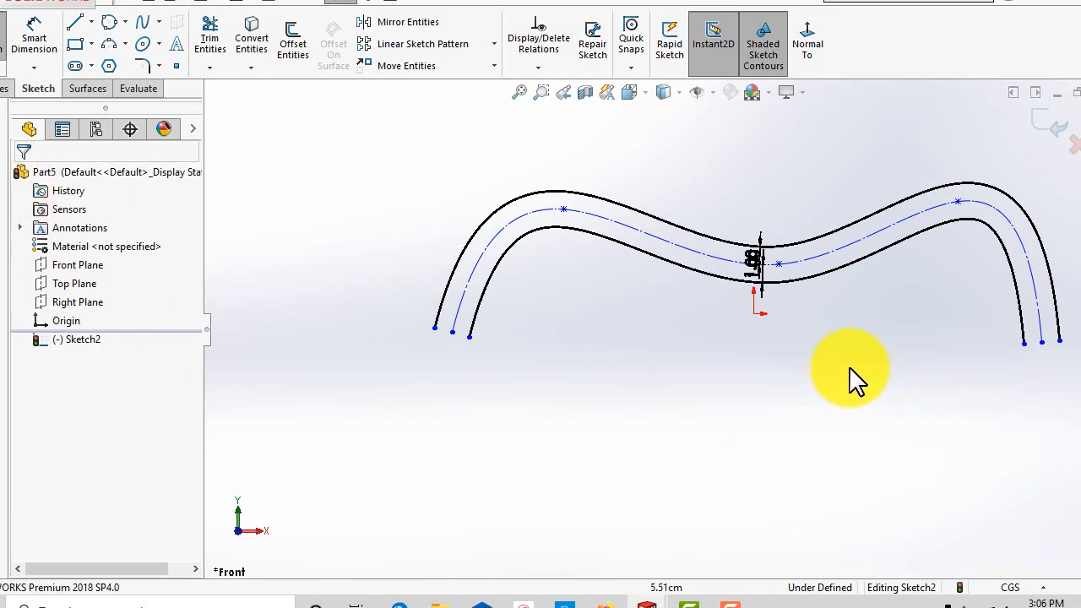
Step: Separate the two overlapping offset dimensions, placing one above the curves and the other below them
scroll(853, 388, down, 3)
scroll(850, 386, up, 3)
scroll(642, 245, down, 2)
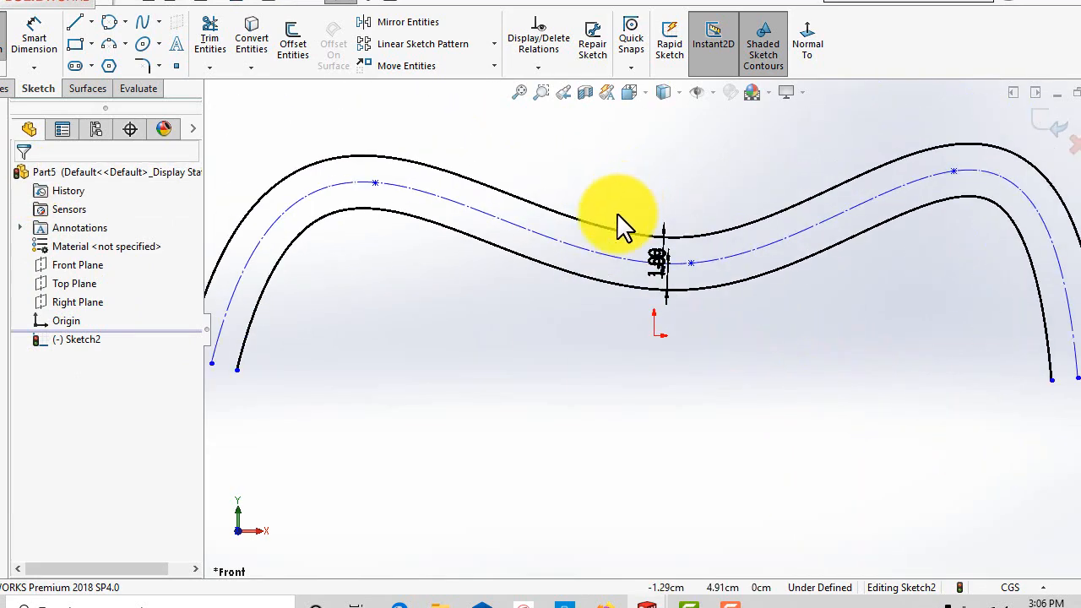
scroll(575, 291, up, 2)
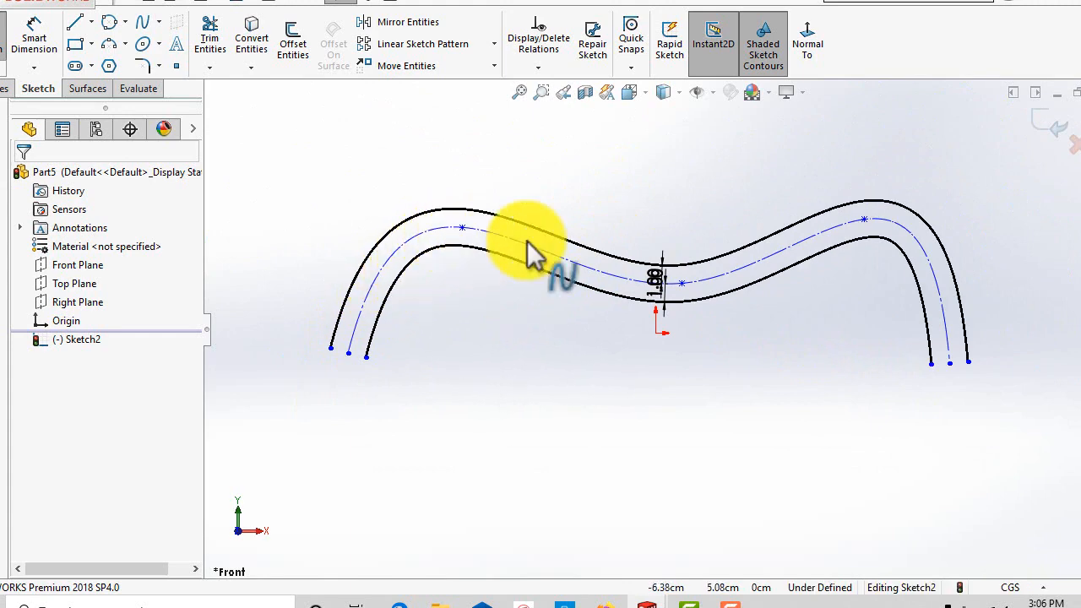
scroll(735, 265, down, 2)
scroll(574, 362, up, 3)
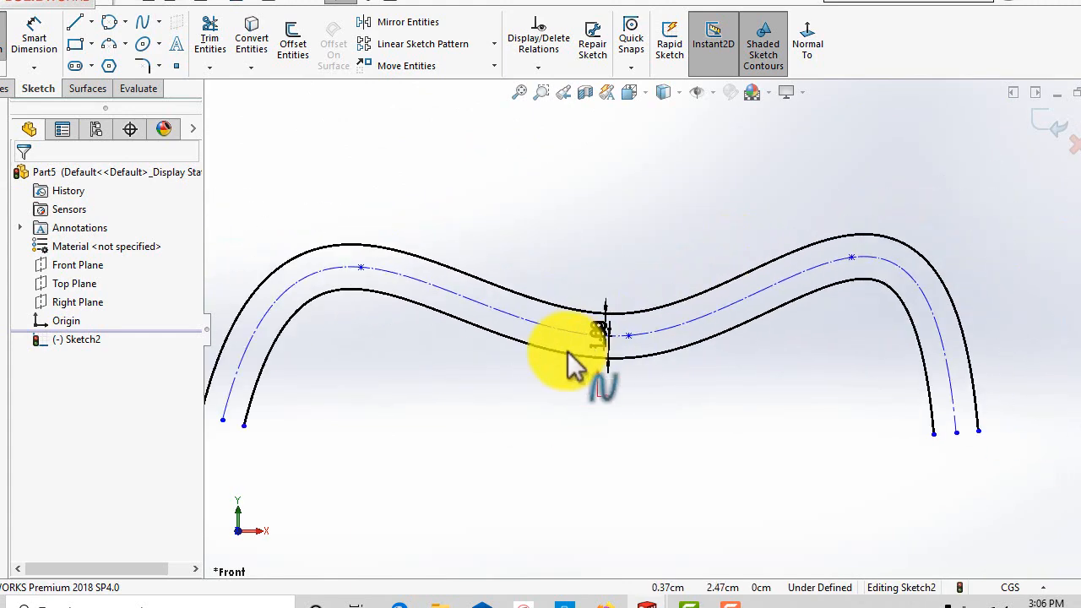
scroll(613, 354, down, 3)
scroll(625, 346, up, 2)
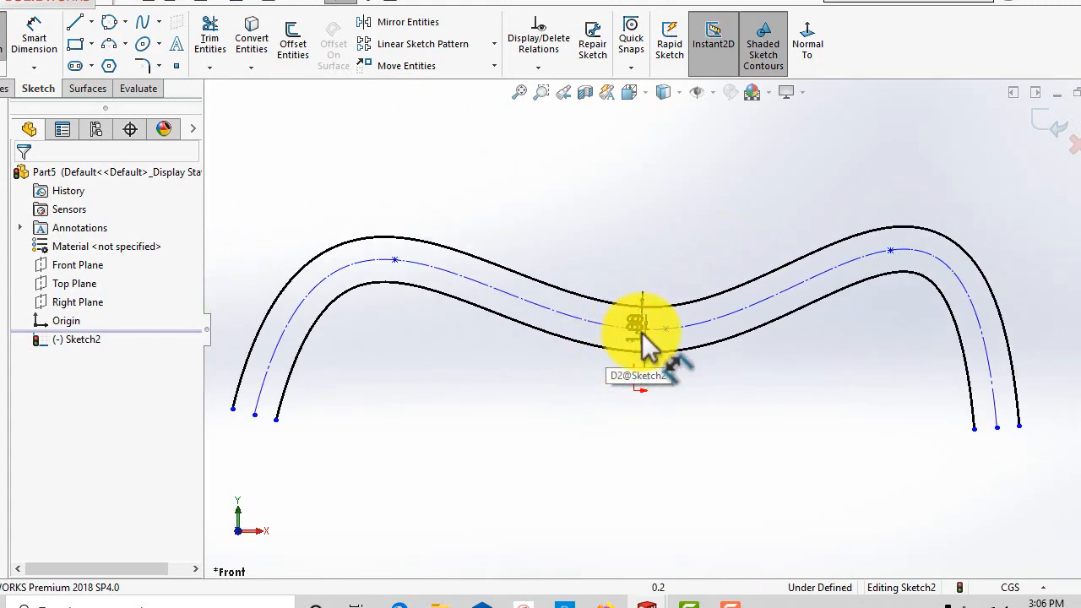
scroll(644, 342, down, 1)
drag(639, 320, 675, 173)
click(699, 445)
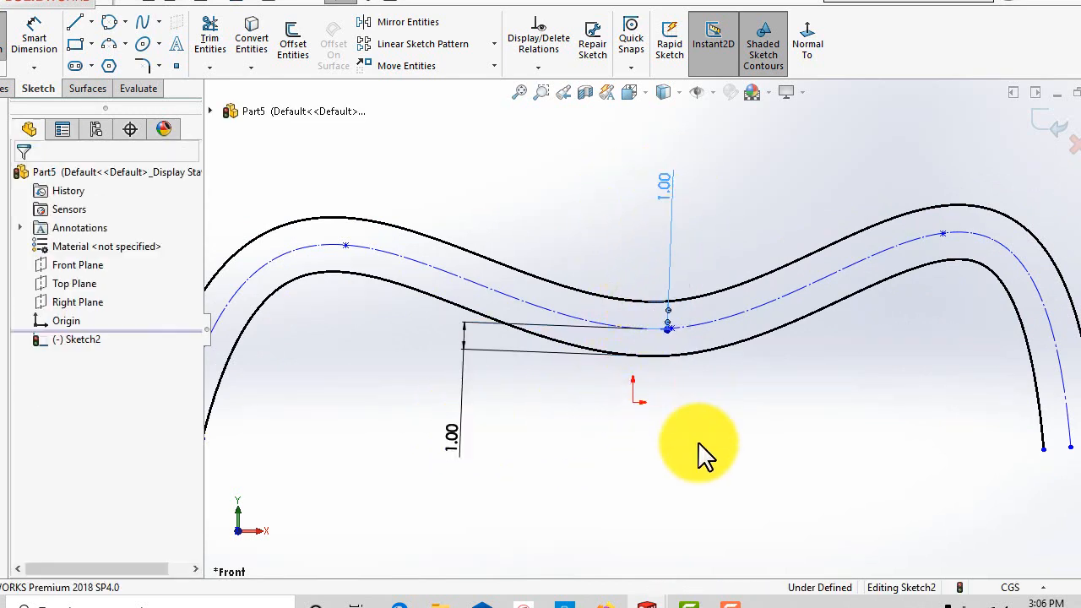
Step: Set the upper offset dimension to 1.5 cm
scroll(712, 375, up, 3)
scroll(452, 410, down, 2)
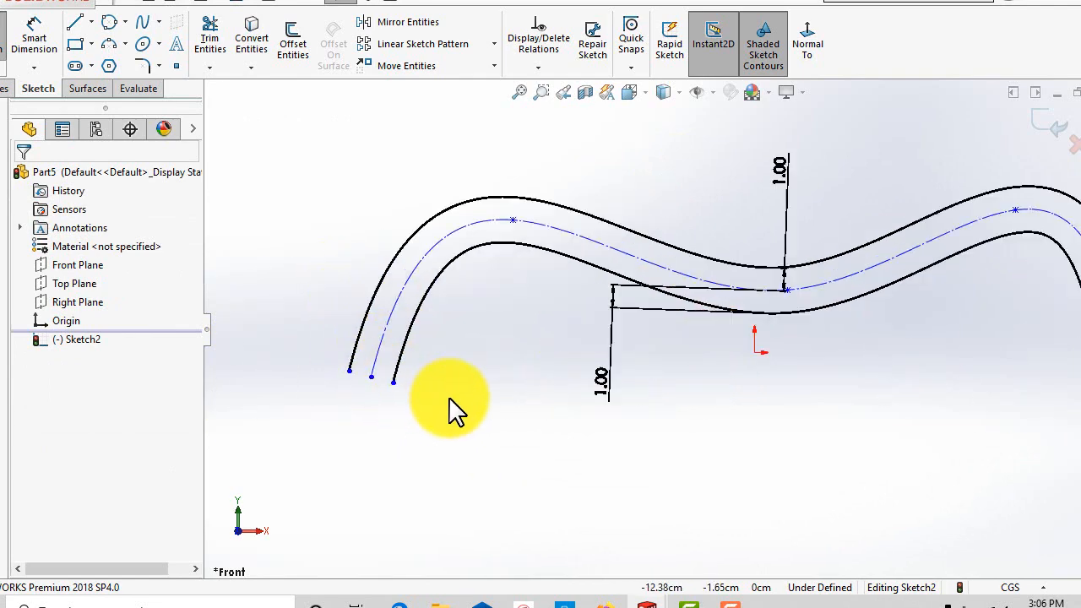
scroll(375, 348, down, 2)
scroll(627, 415, up, 2)
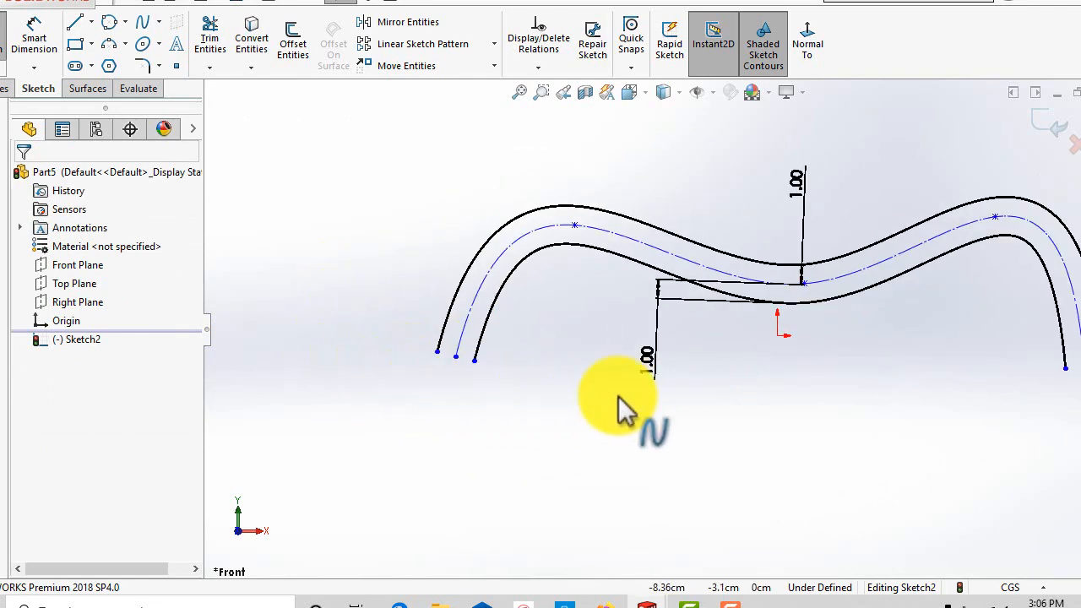
scroll(893, 374, up, 2)
scroll(764, 251, down, 2)
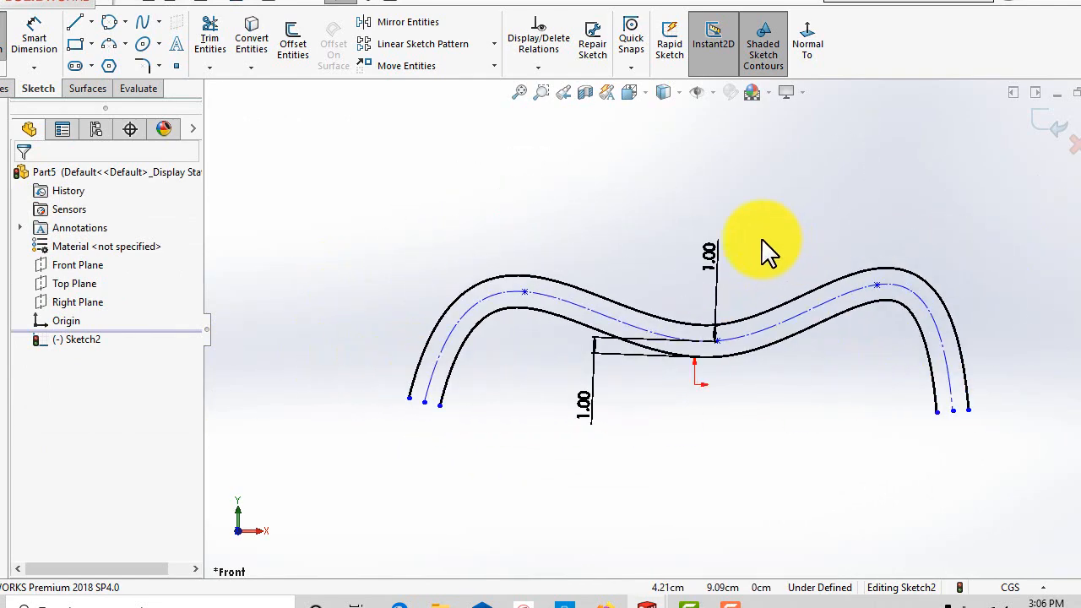
double_click(712, 252)
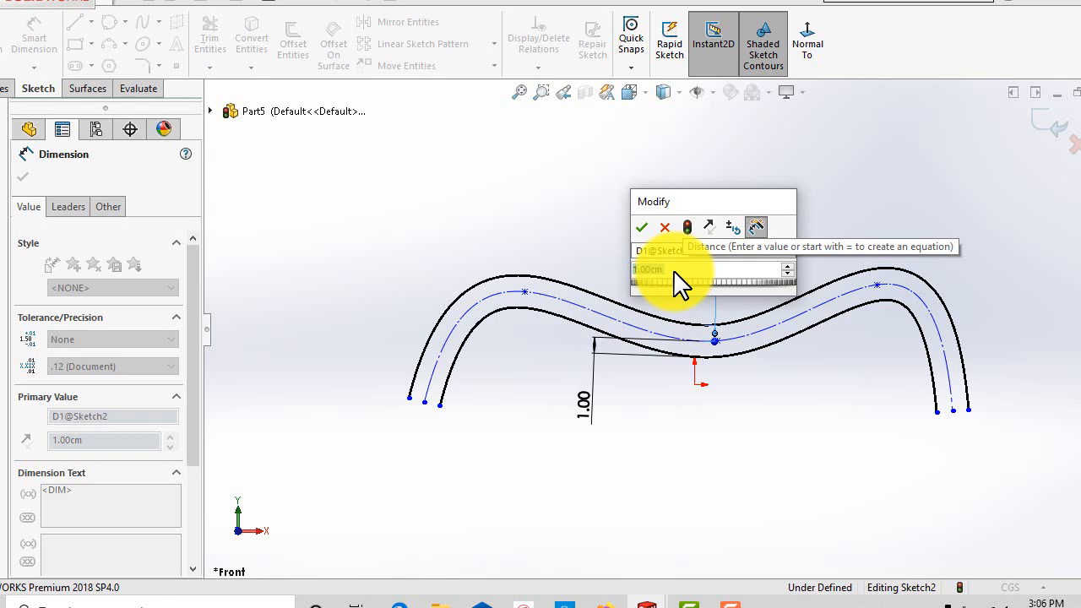
text(1.5)
key(Return)
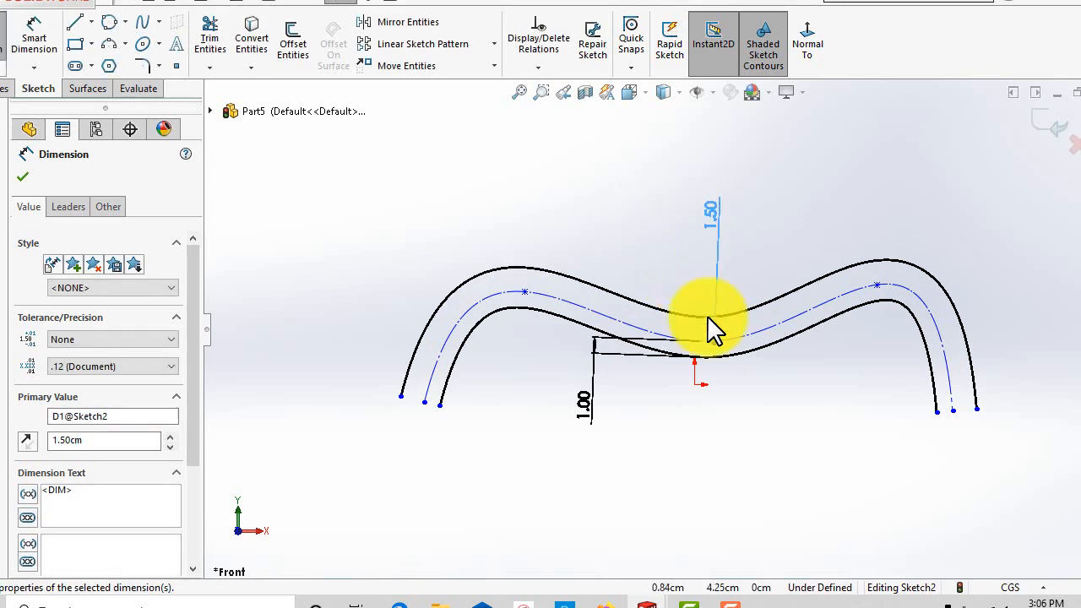
Step: Set the lower offset dimension to 1.25 cm
click(581, 409)
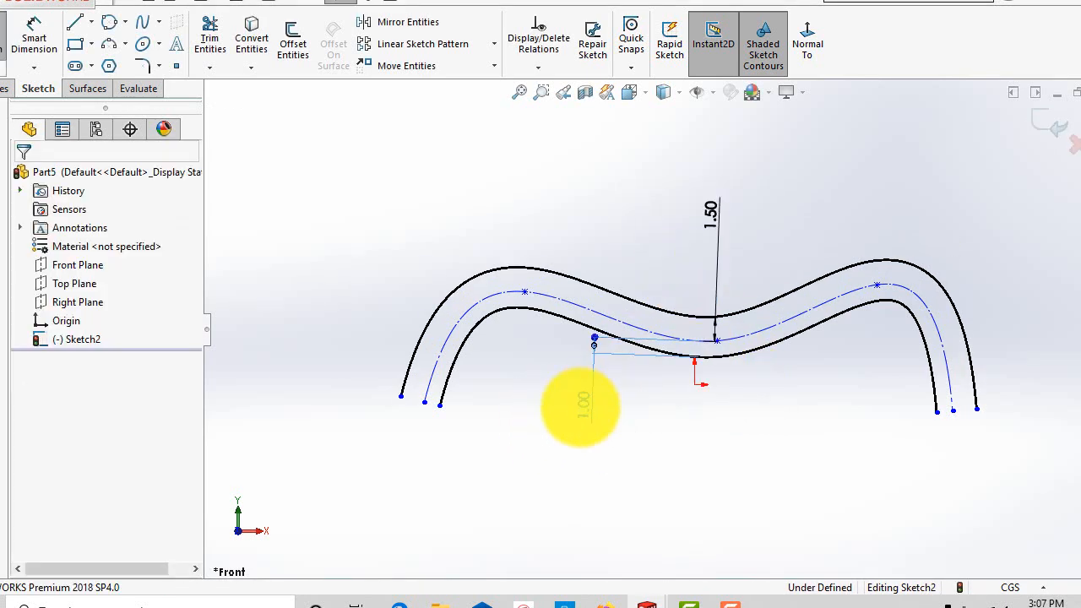
double_click(581, 408)
text(1)
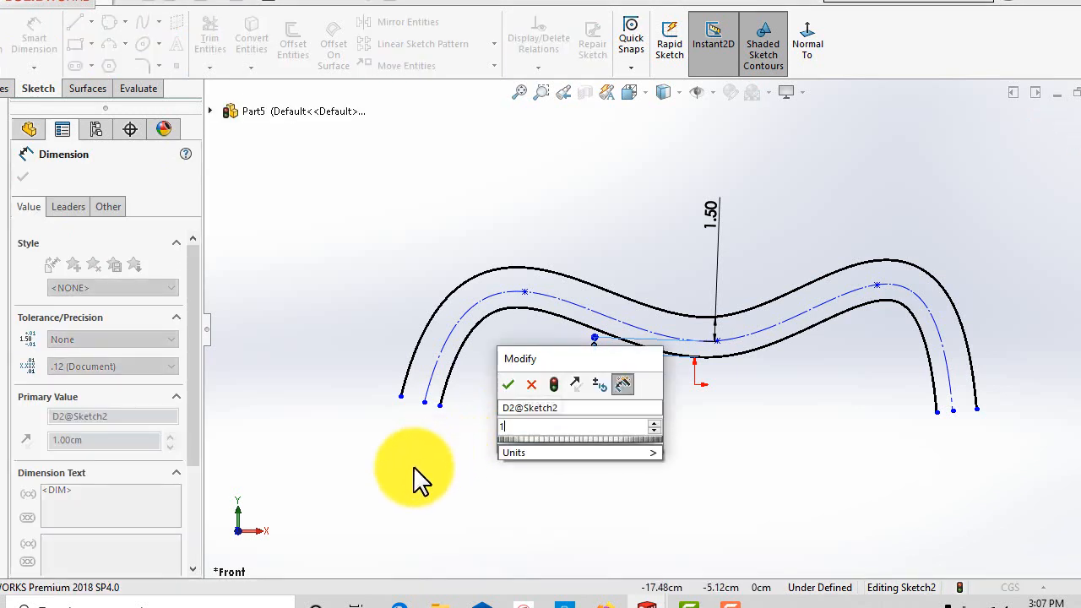
text(.25)
key(Return)
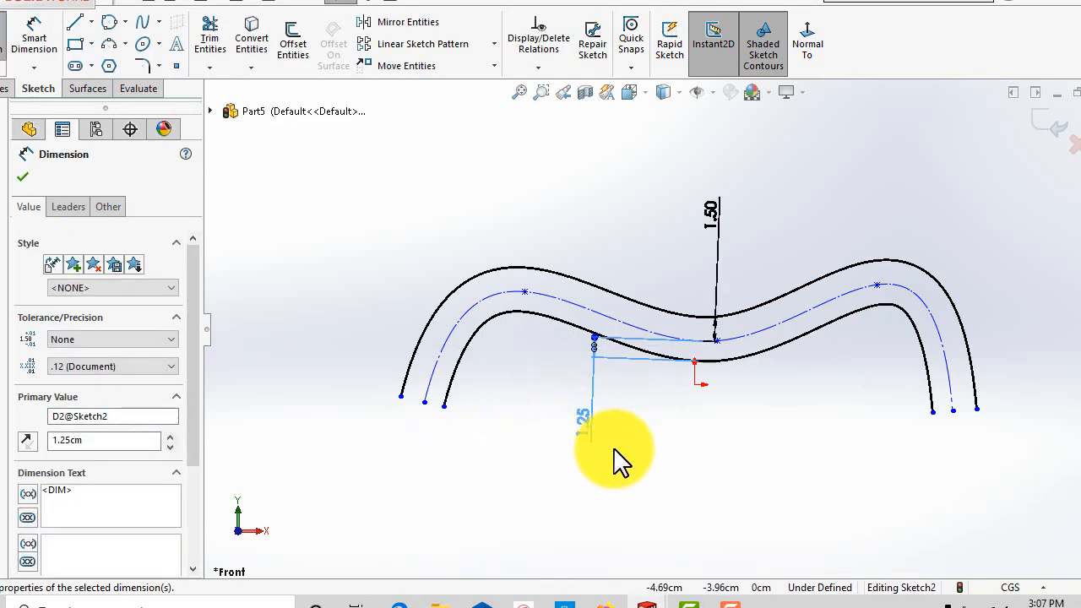
click(724, 469)
scroll(722, 458, up, 4)
scroll(722, 457, down, 2)
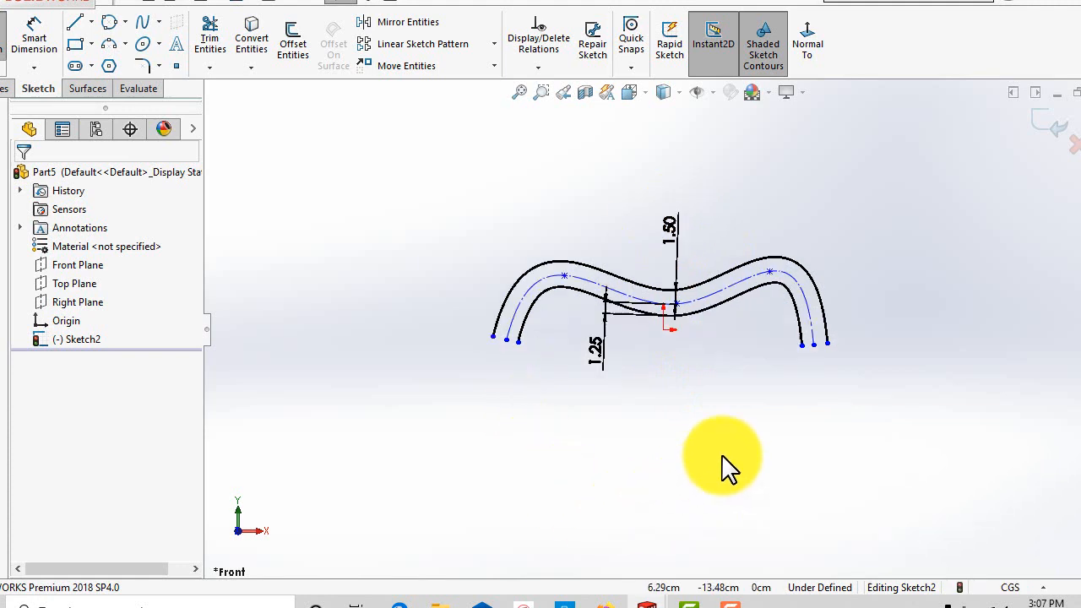
Step: Delete the spline together with its two offset curves and their dimensions from the sketch
scroll(723, 457, up, 4)
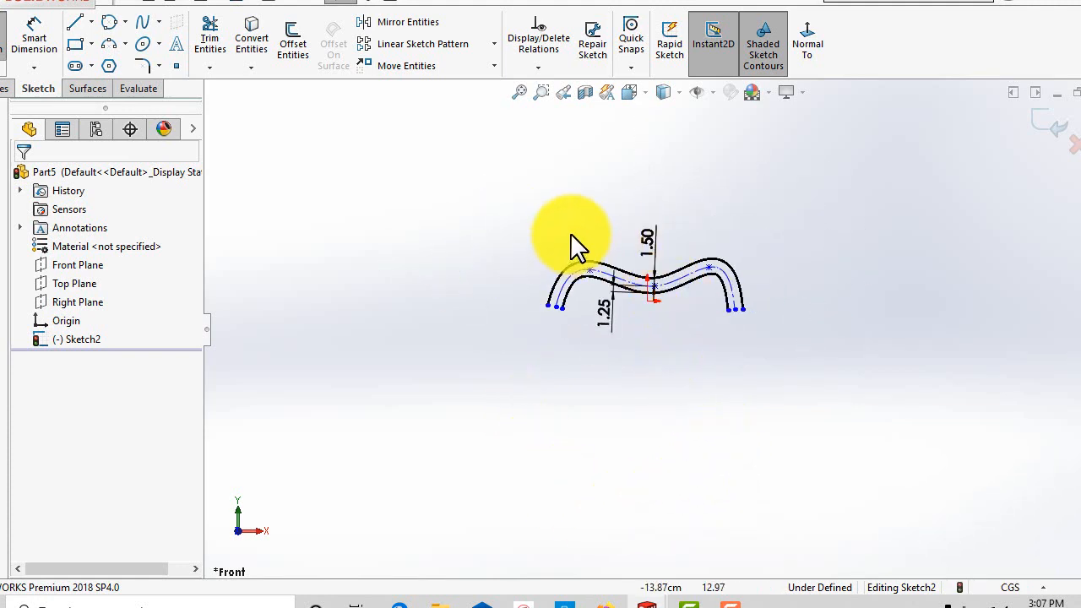
scroll(573, 242, down, 1)
mouse_move(487, 187)
mouse_down()
mouse_move(526, 362)
mouse_move(911, 410)
mouse_up()
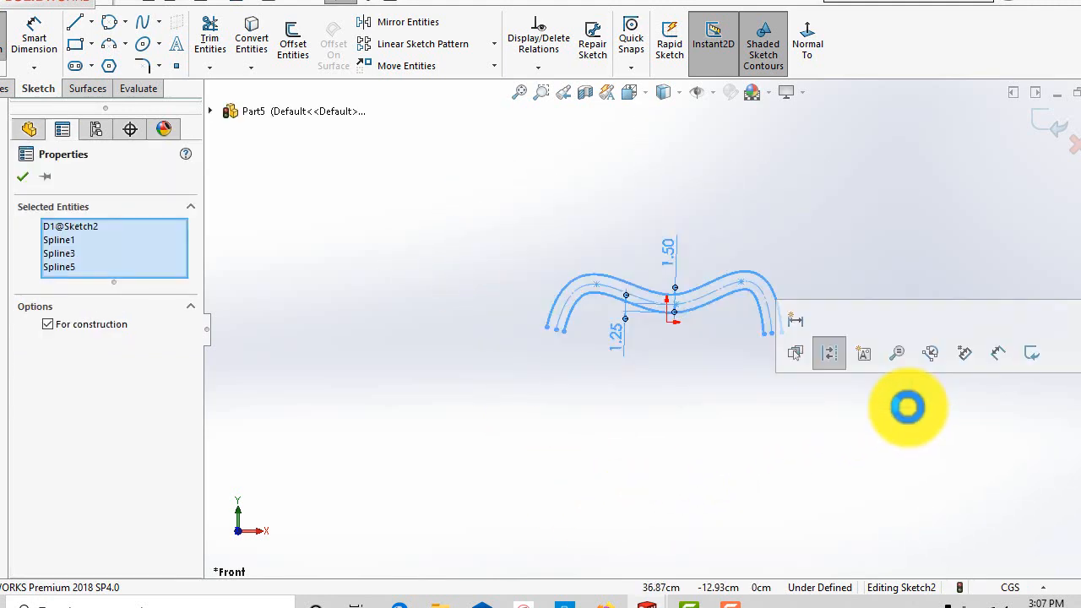
key(Delete)
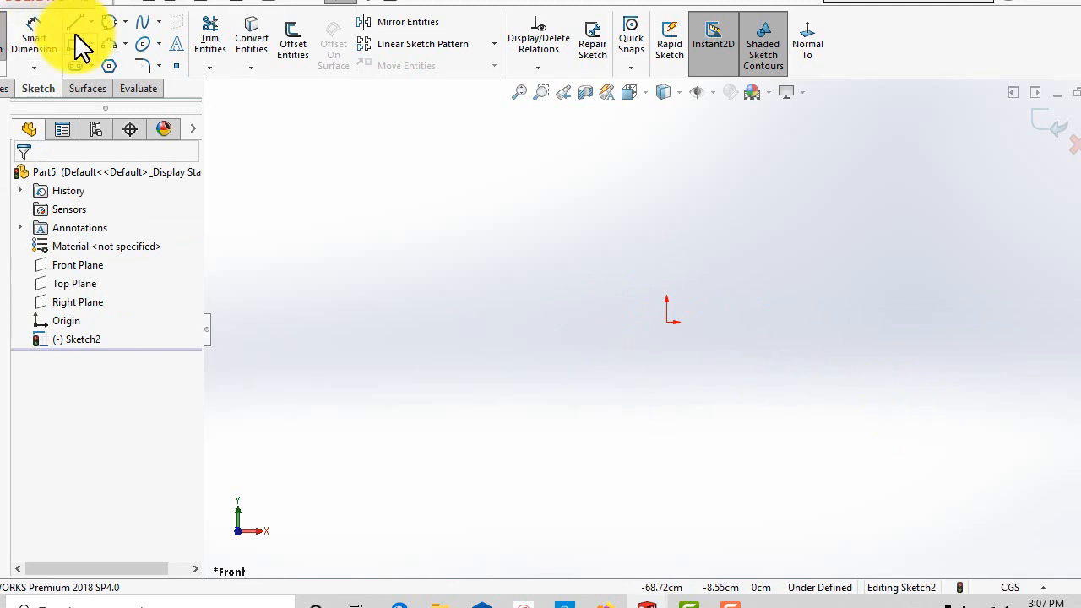
click(91, 22)
click(84, 41)
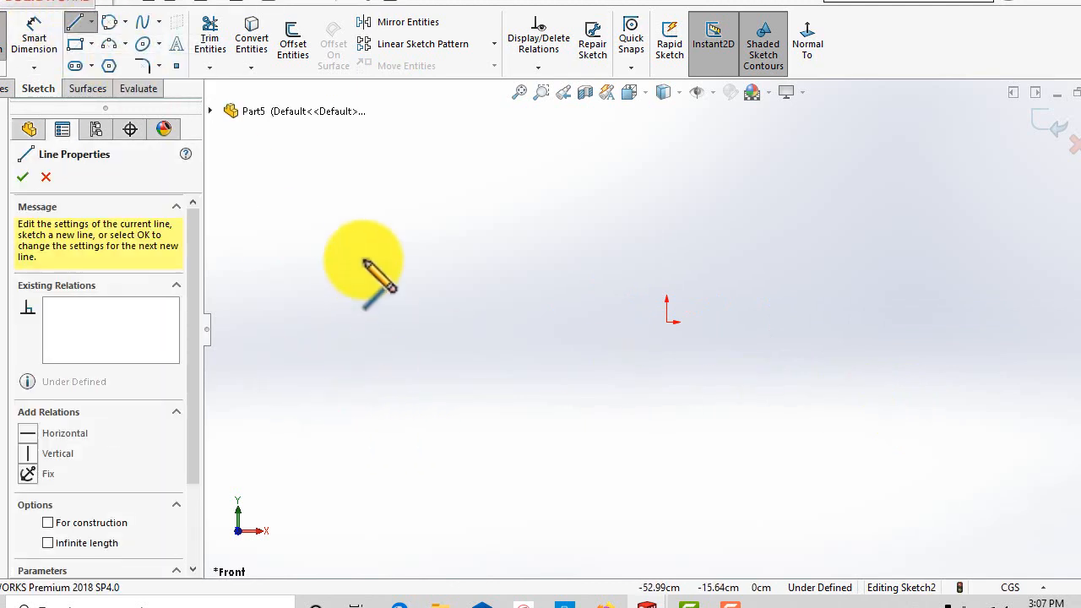
click(47, 181)
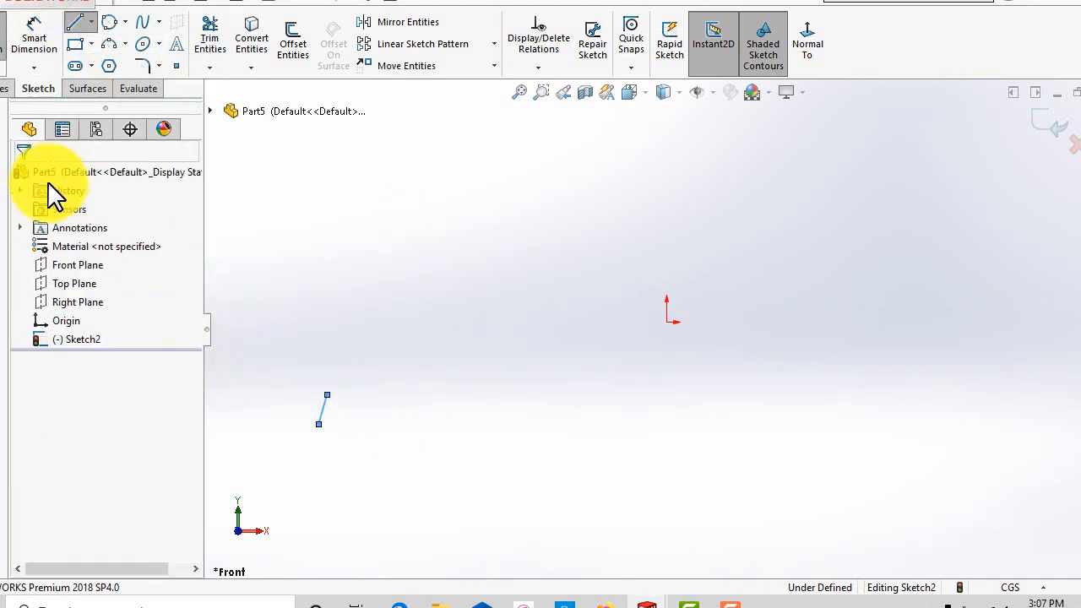
mouse_move(265, 306)
mouse_down()
mouse_move(374, 495)
mouse_move(374, 482)
mouse_up()
key(Delete)
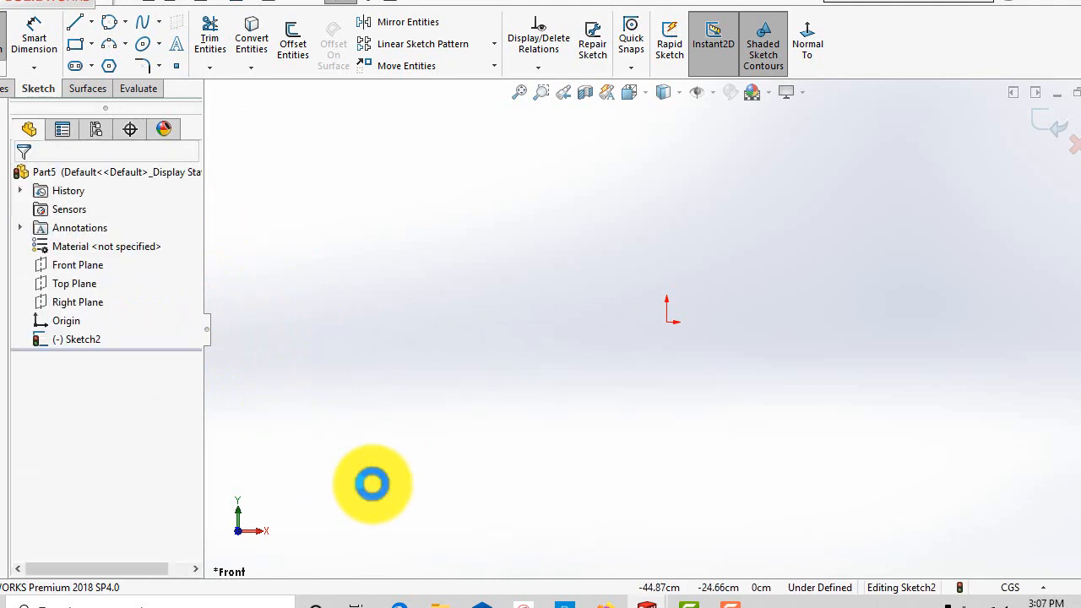
Step: Sketch an open zigzag of seven connected lines with three peaks, ending in a line sloping down at the far right
click(91, 22)
click(106, 63)
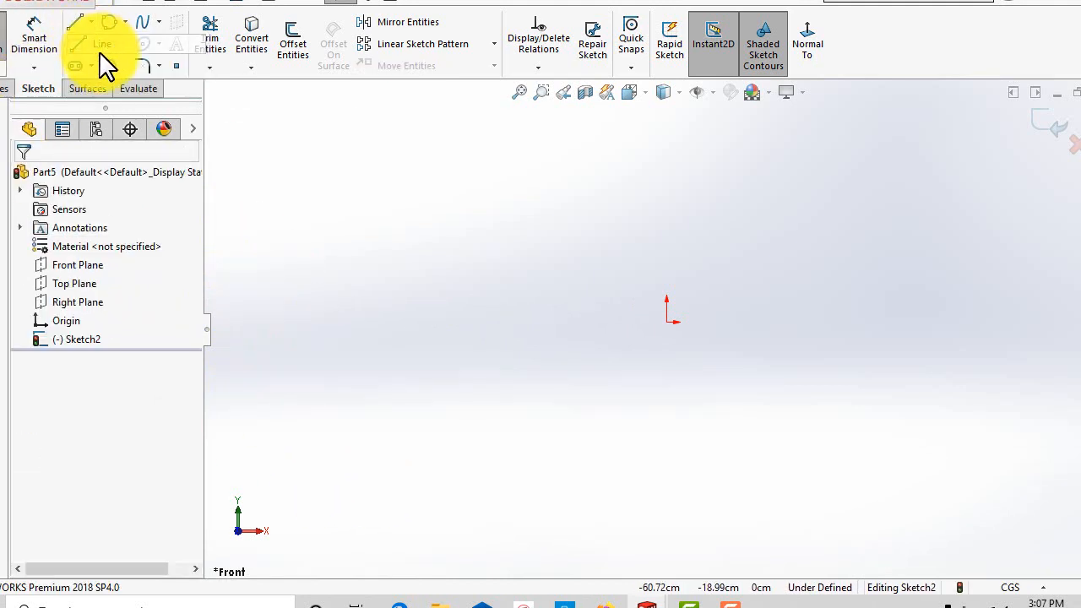
click(276, 415)
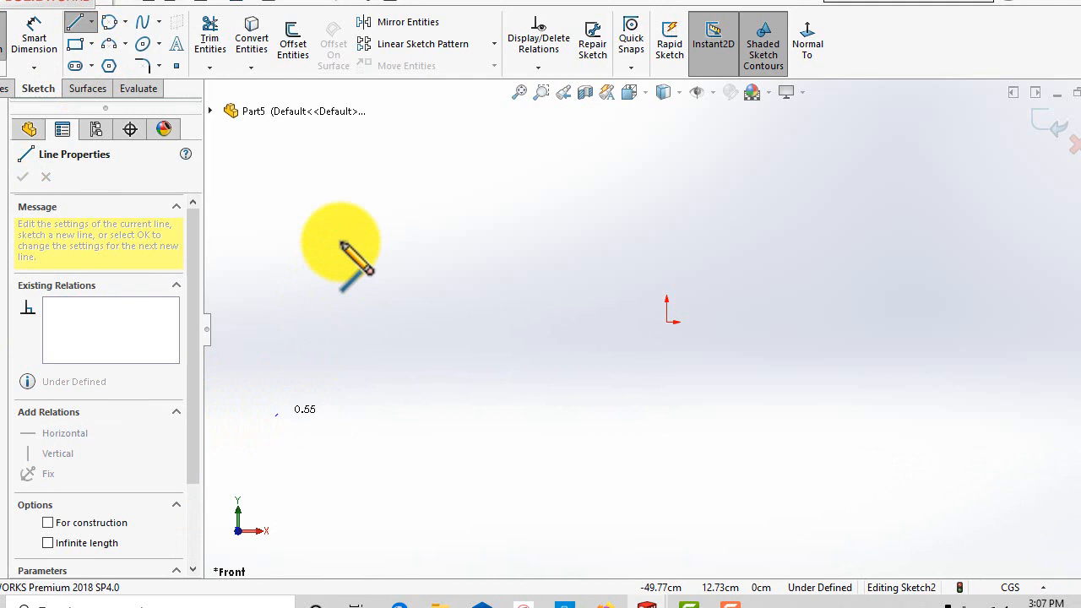
click(371, 209)
click(446, 346)
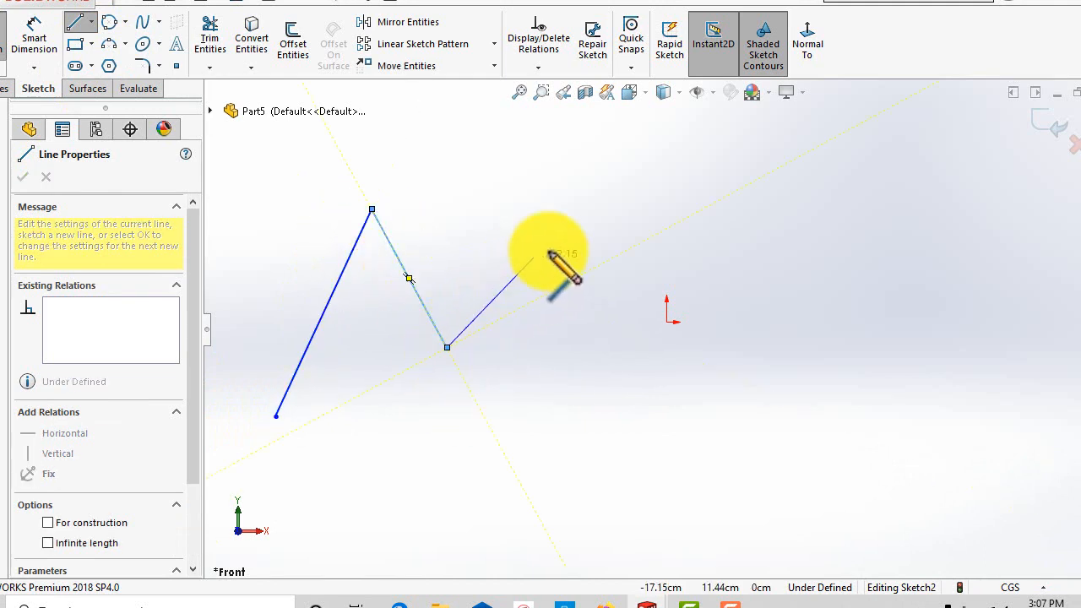
click(553, 209)
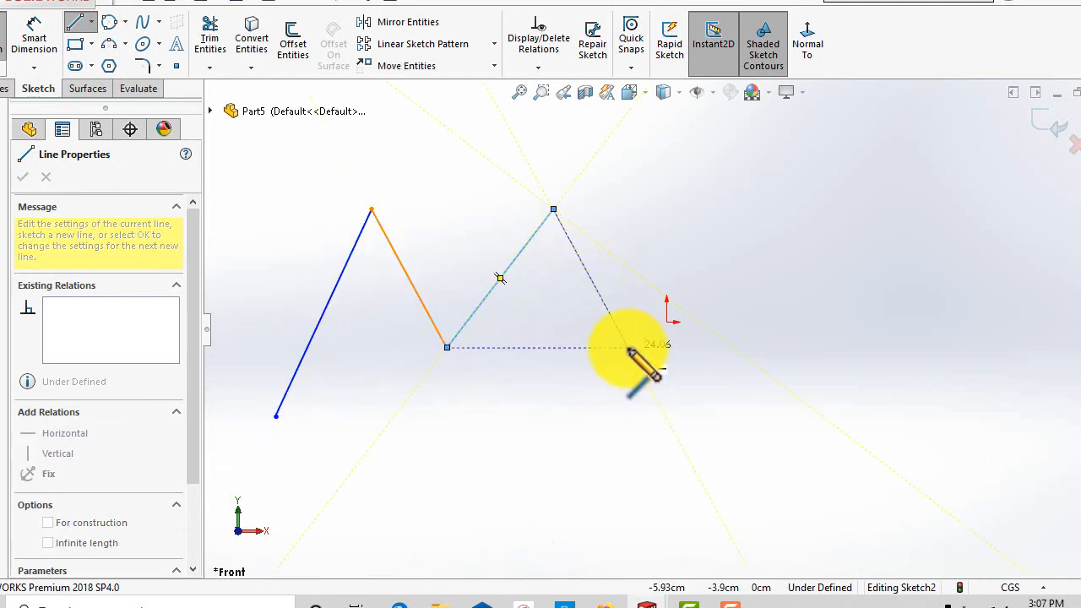
click(629, 347)
click(766, 223)
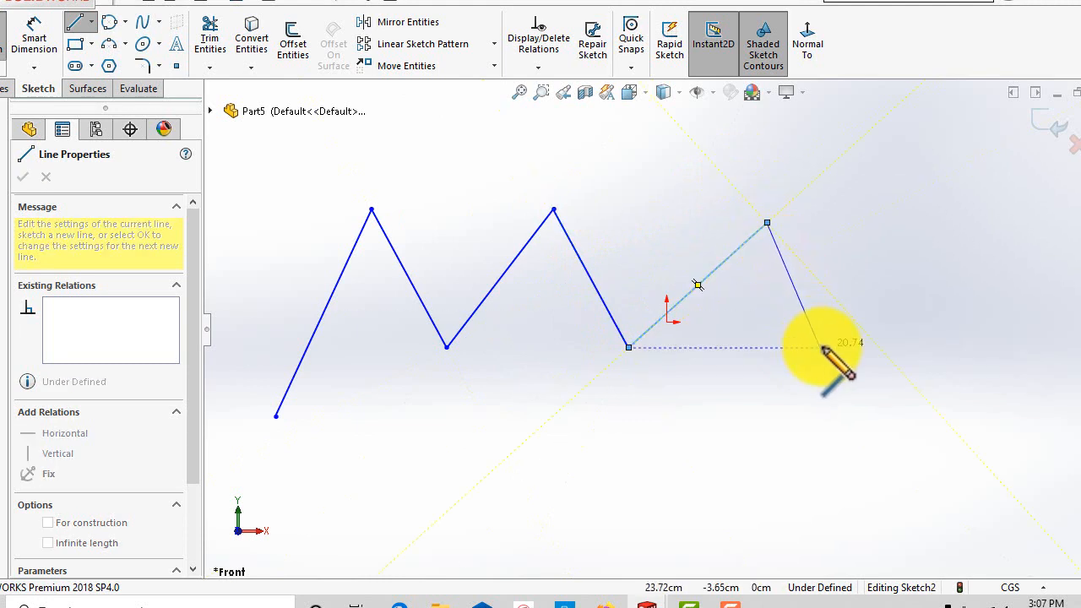
click(822, 347)
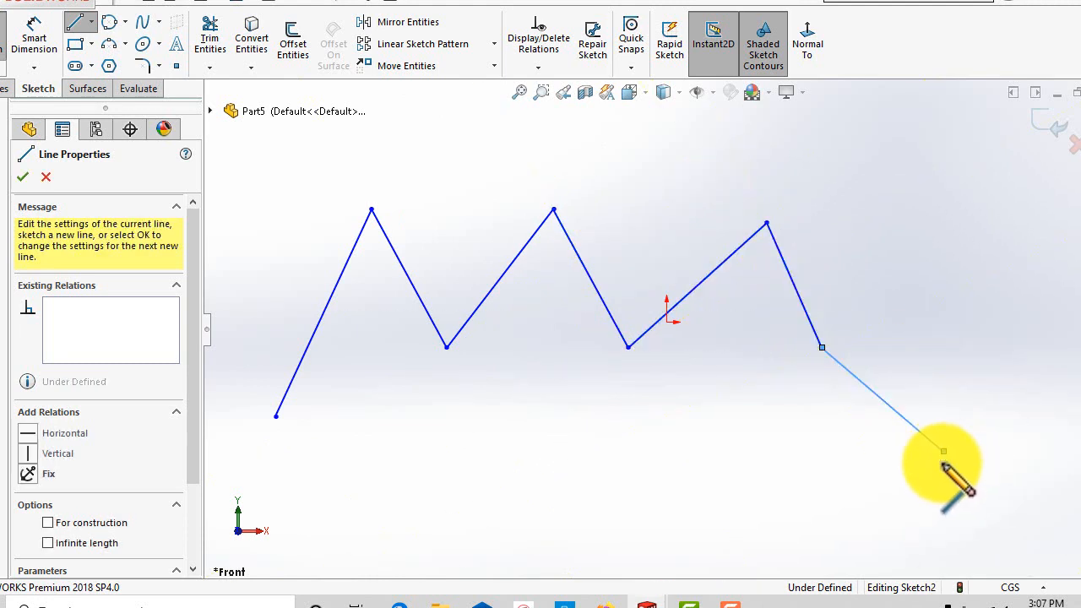
click(943, 451)
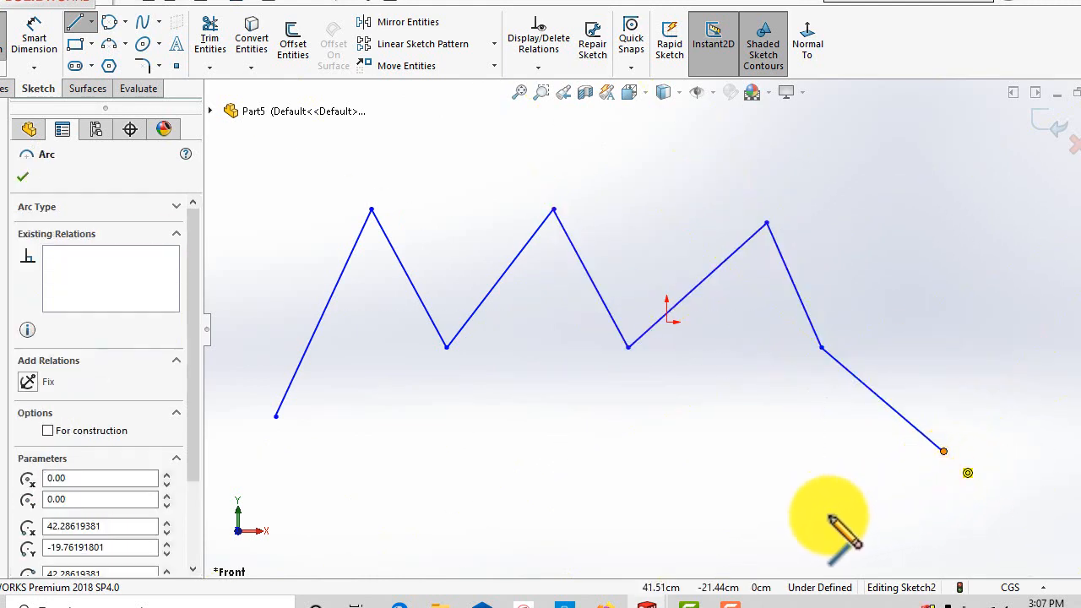
Step: Continue the zigzag with a shallow arc curving back beneath it, add a horizontal line from the arc's end, and finish the chain
click(698, 493)
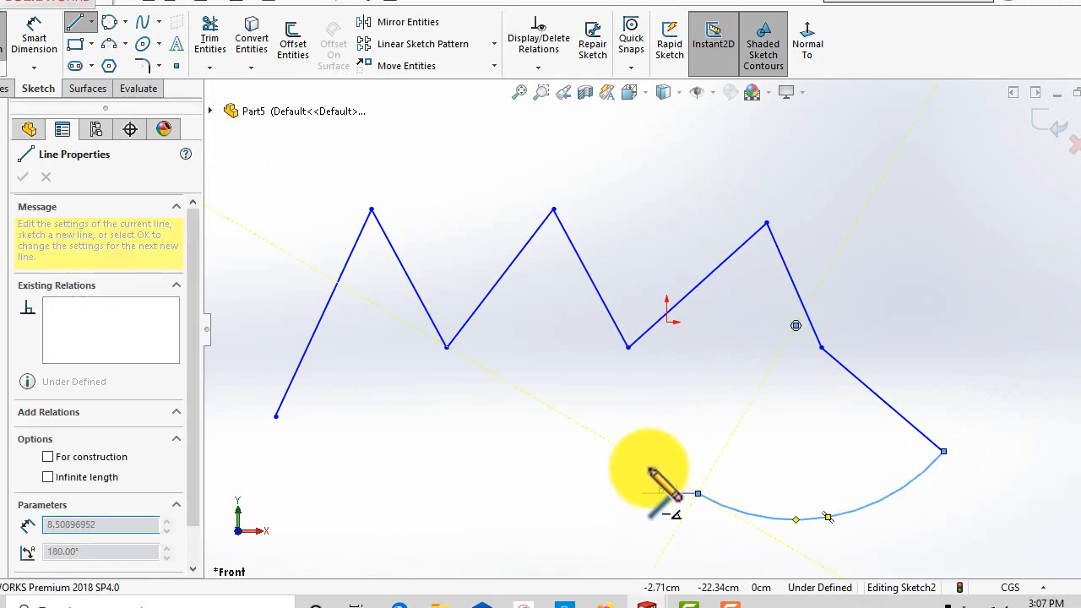
click(513, 493)
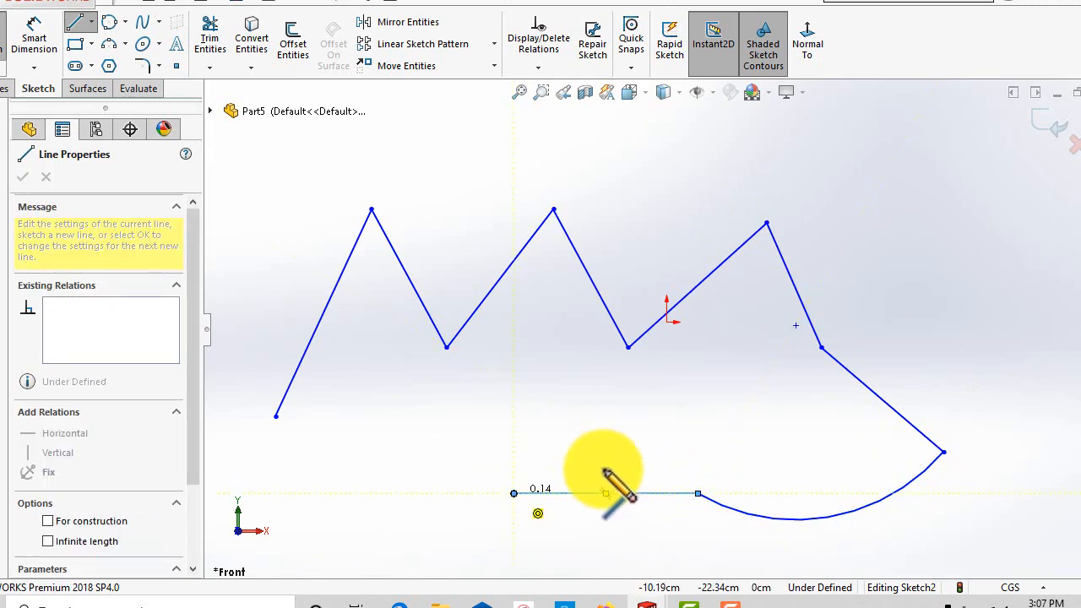
click(629, 431)
Step: Offset the whole line-and-arc chain bi-directionally by 1 cm with dimensions, without cap ends, making the base geometry construction
scroll(675, 460, up, 5)
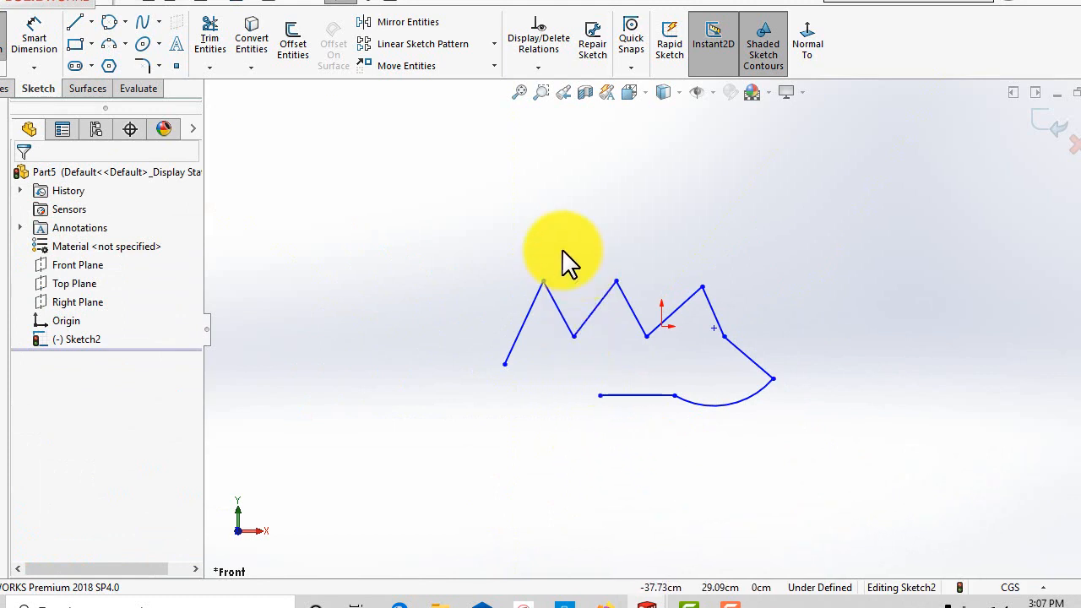
scroll(541, 257, down, 2)
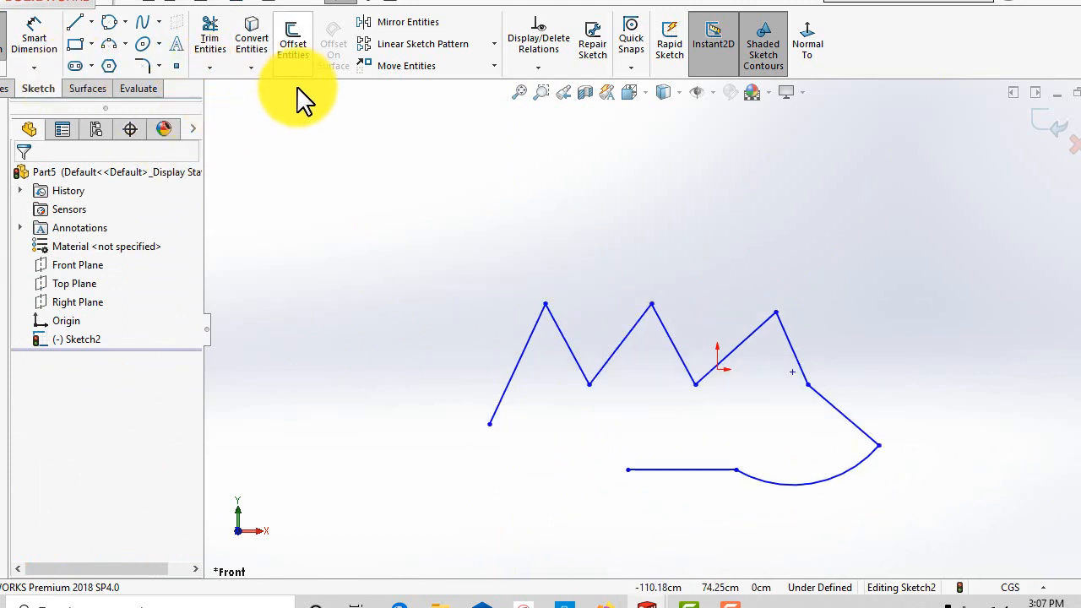
click(296, 47)
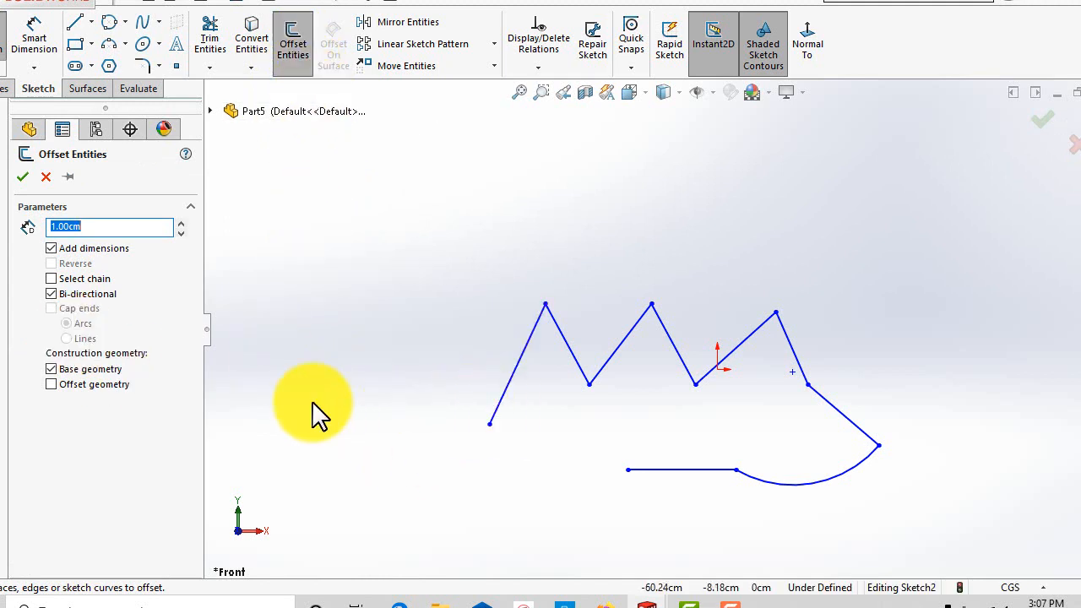
click(492, 395)
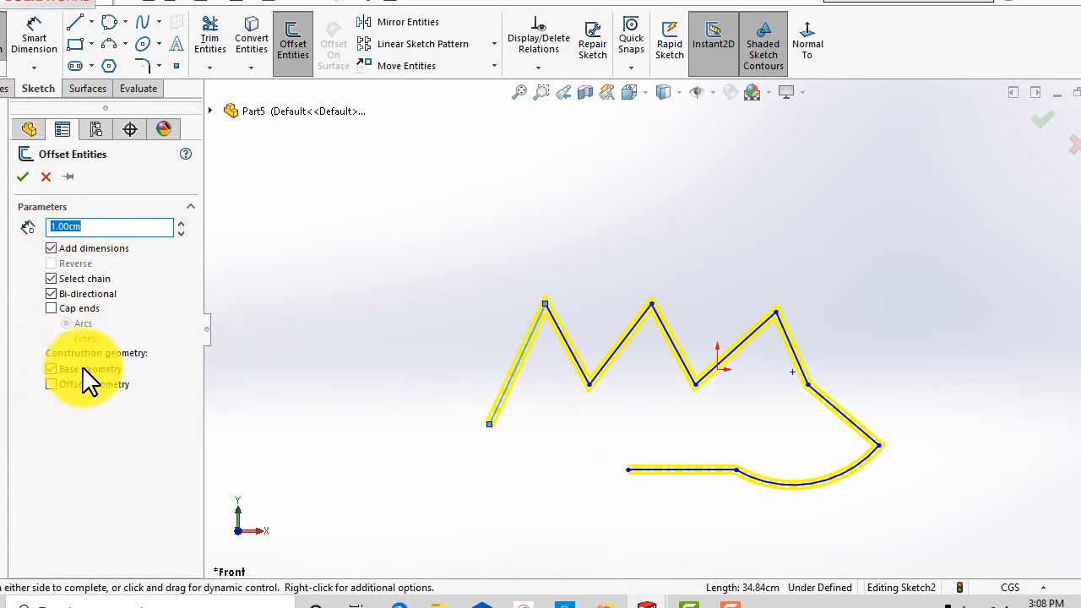
click(22, 176)
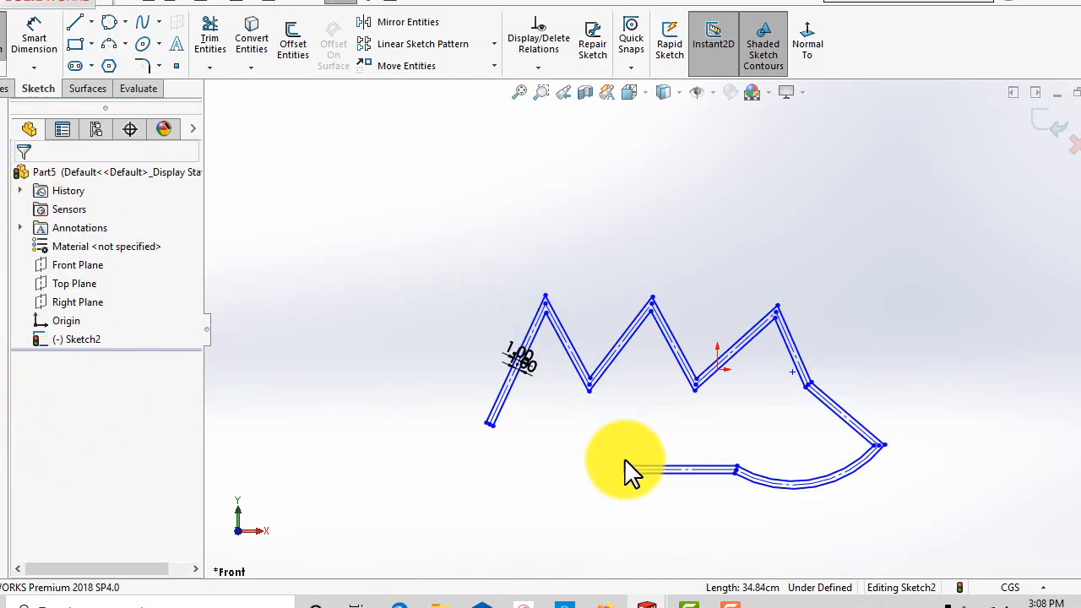
Step: Delete the zigzag chain with its offset curves and dimensions from the sketch
scroll(591, 482, down, 3)
scroll(595, 481, up, 2)
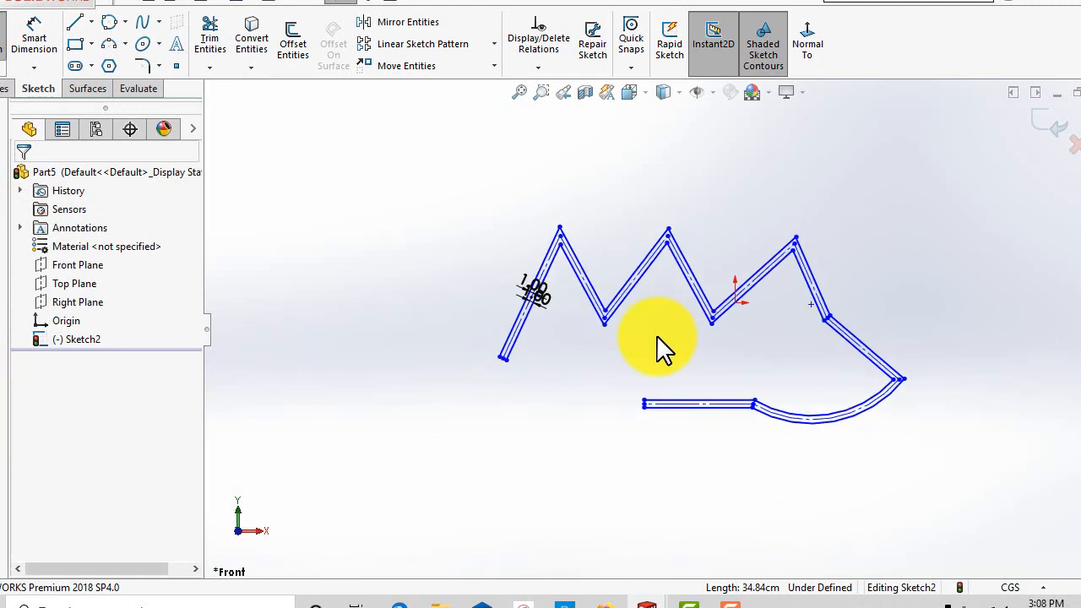
scroll(658, 346, up, 1)
mouse_move(406, 173)
mouse_down()
mouse_move(451, 284)
mouse_move(942, 461)
mouse_up()
key(Delete)
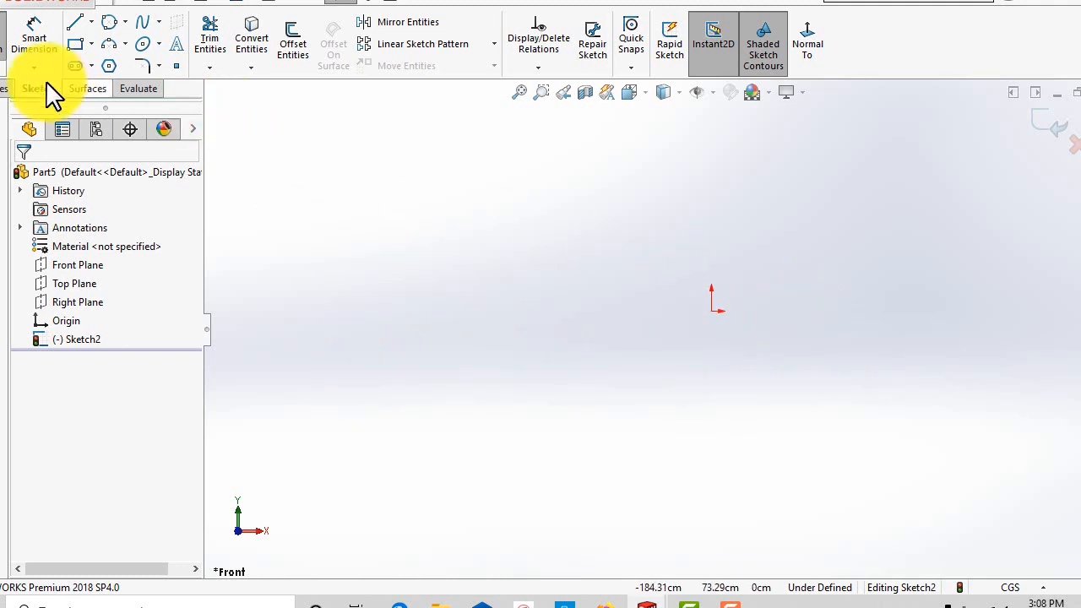
Step: Sketch a corner rectangle about 184 by 85 cm enclosing the origin and exit the sketch
click(89, 45)
click(100, 64)
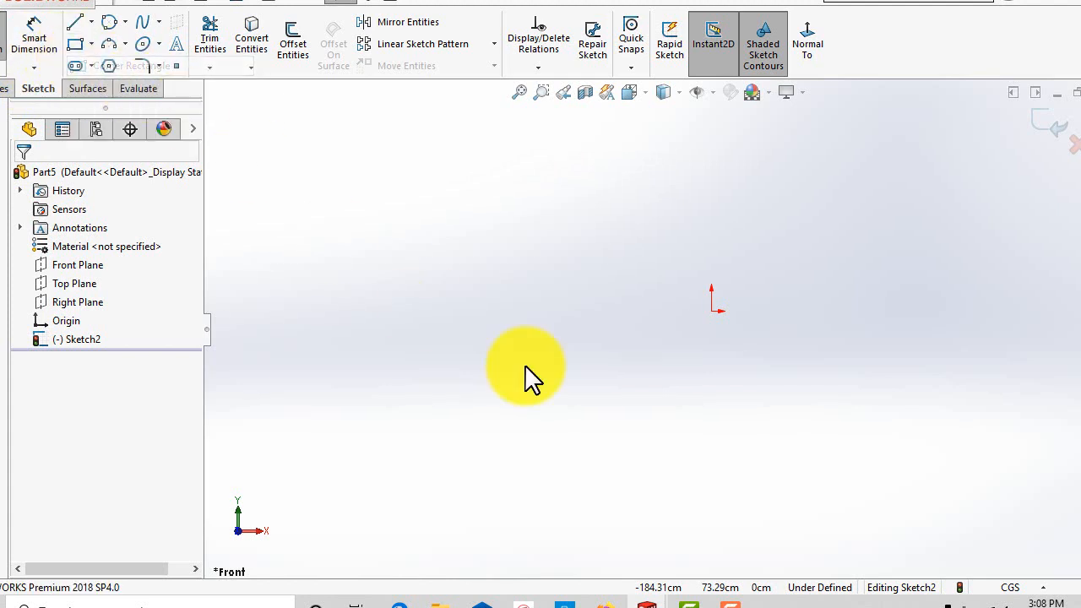
mouse_move(444, 215)
mouse_down()
mouse_move(470, 415)
mouse_move(1023, 403)
mouse_move(940, 443)
mouse_up()
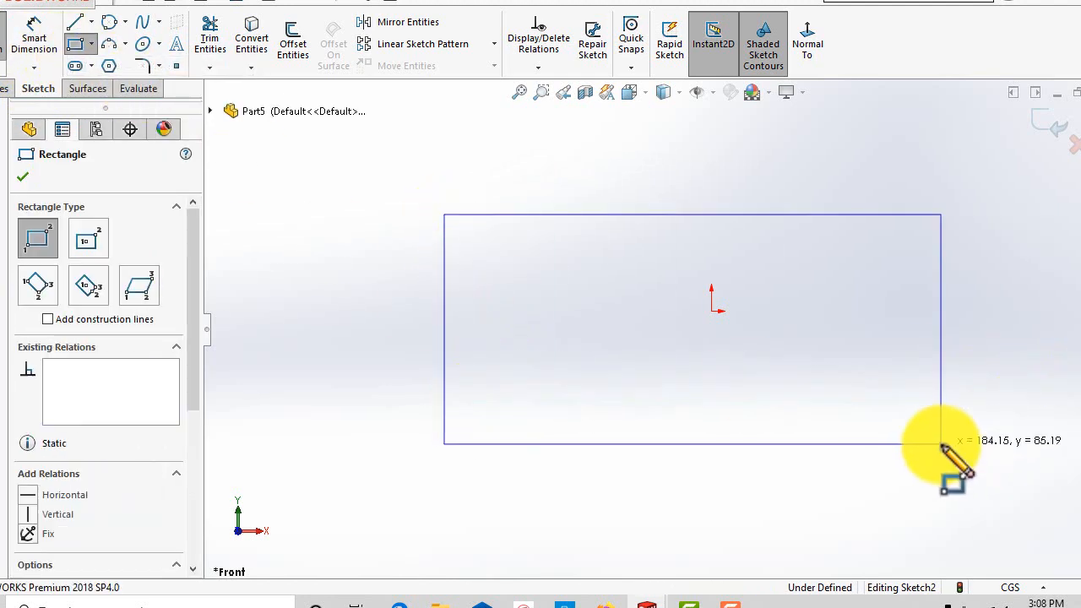
click(22, 176)
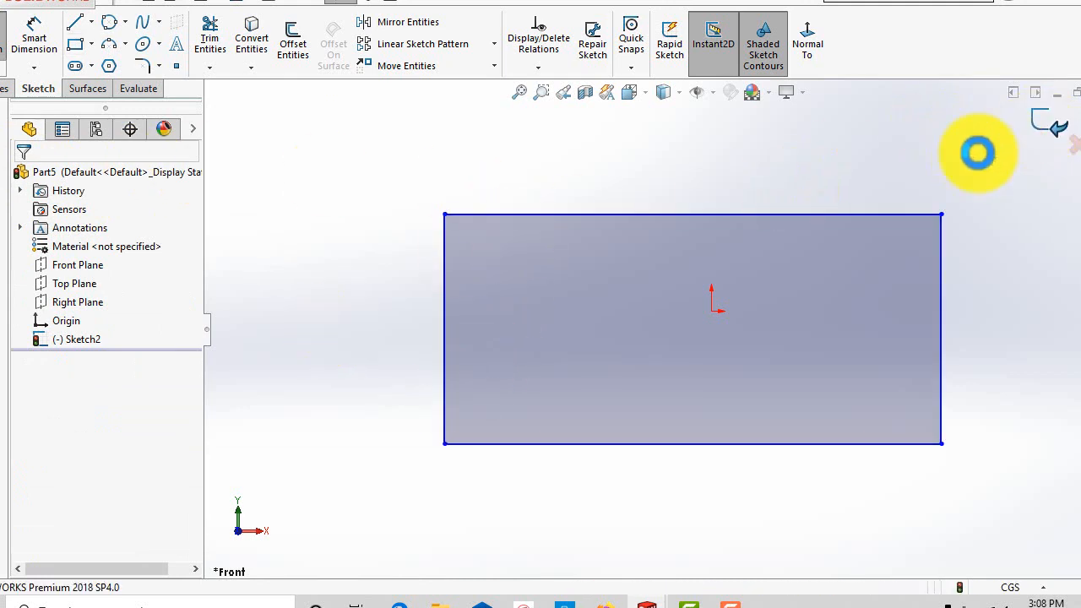
scroll(492, 270, up, 5)
click(442, 261)
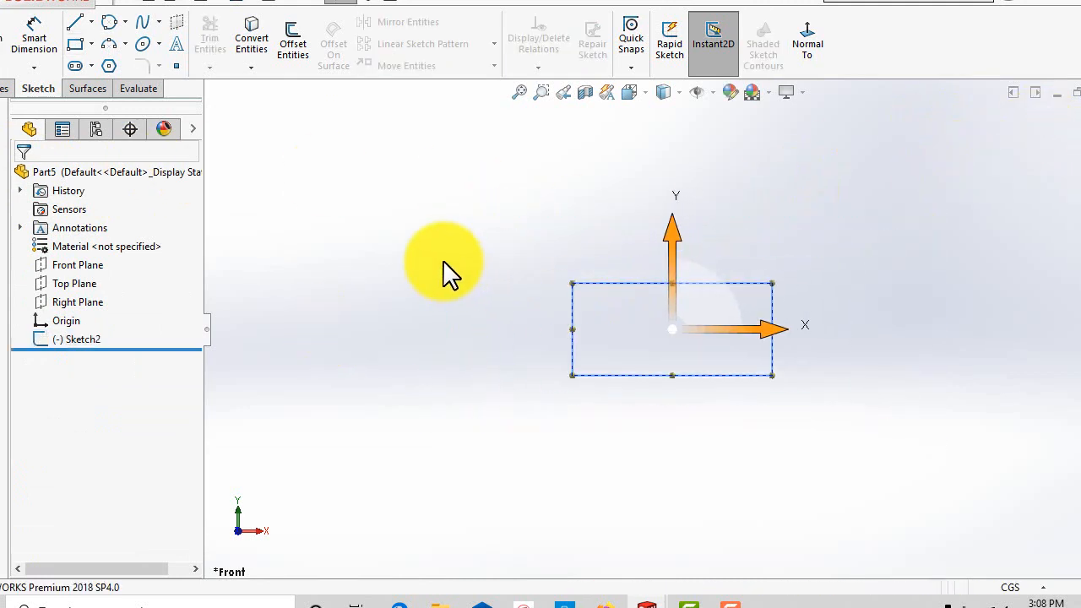
Step: Extrude the rectangle as a Blind boss, pulling the depth out freehand to form a thick block
click(5, 89)
click(4, 46)
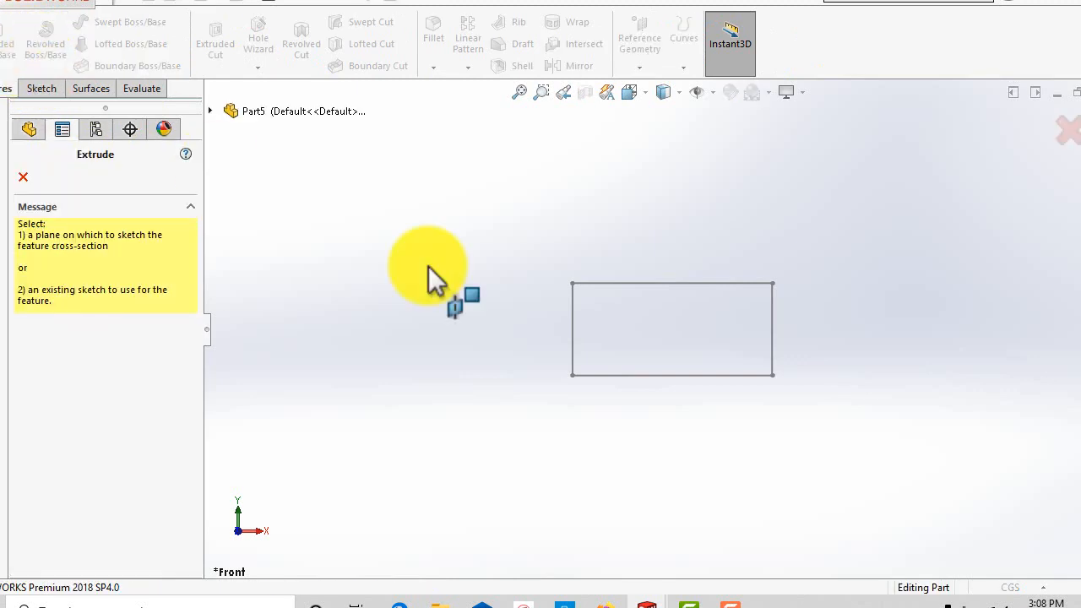
click(575, 346)
mouse_move(521, 436)
middle_down()
mouse_move(524, 316)
mouse_move(471, 265)
mouse_move(521, 346)
mouse_move(495, 349)
middle_up()
scroll(372, 354, down, 5)
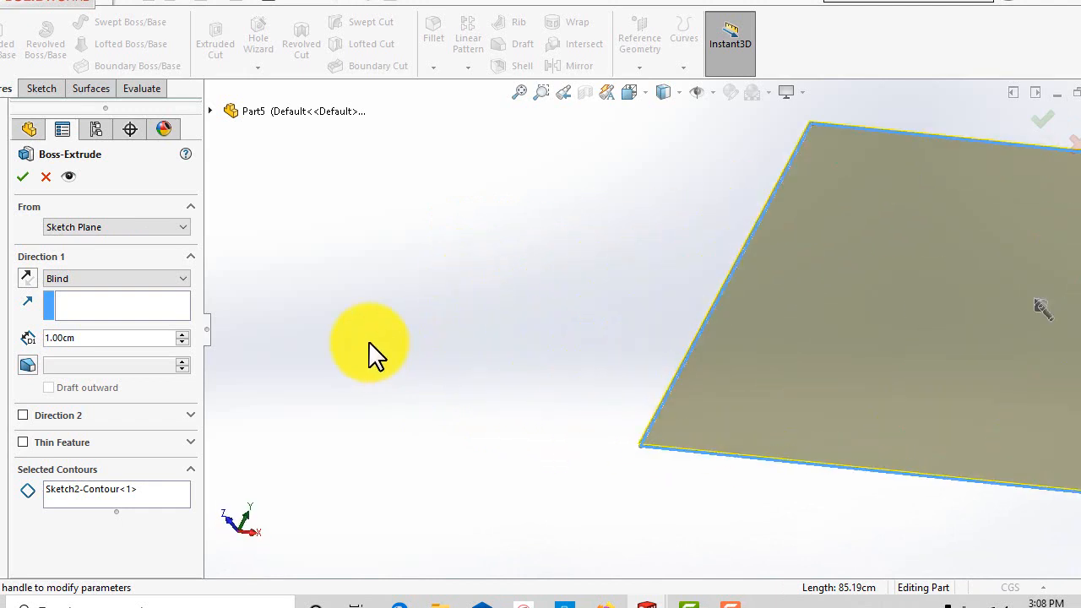
scroll(661, 332, up, 5)
drag(738, 314, 630, 263)
click(23, 177)
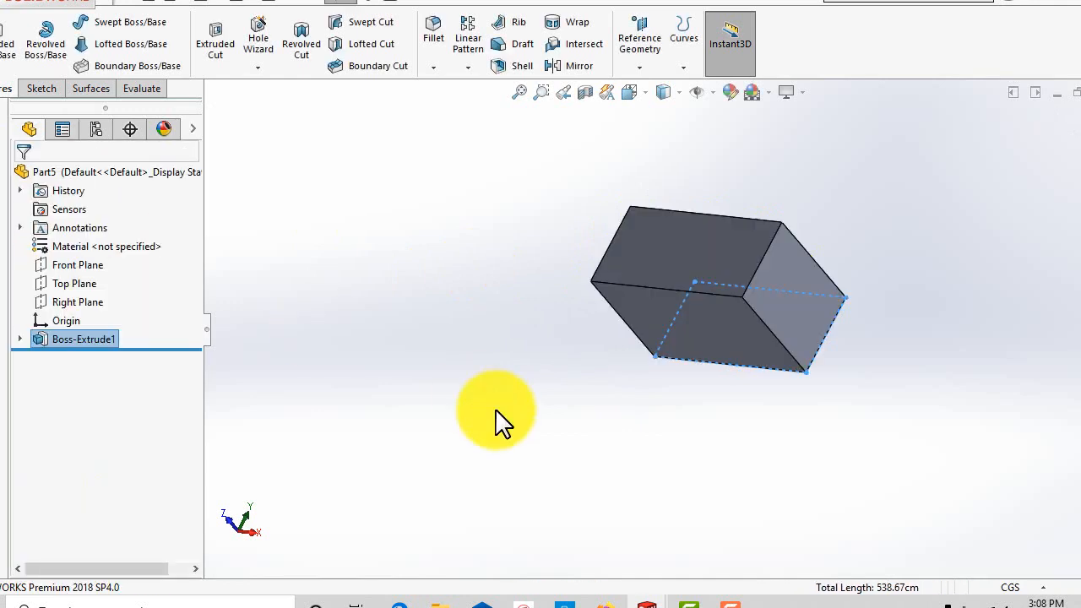
Step: Start a new sketch on the top face of the extruded block
middle_drag(495, 422, 585, 398)
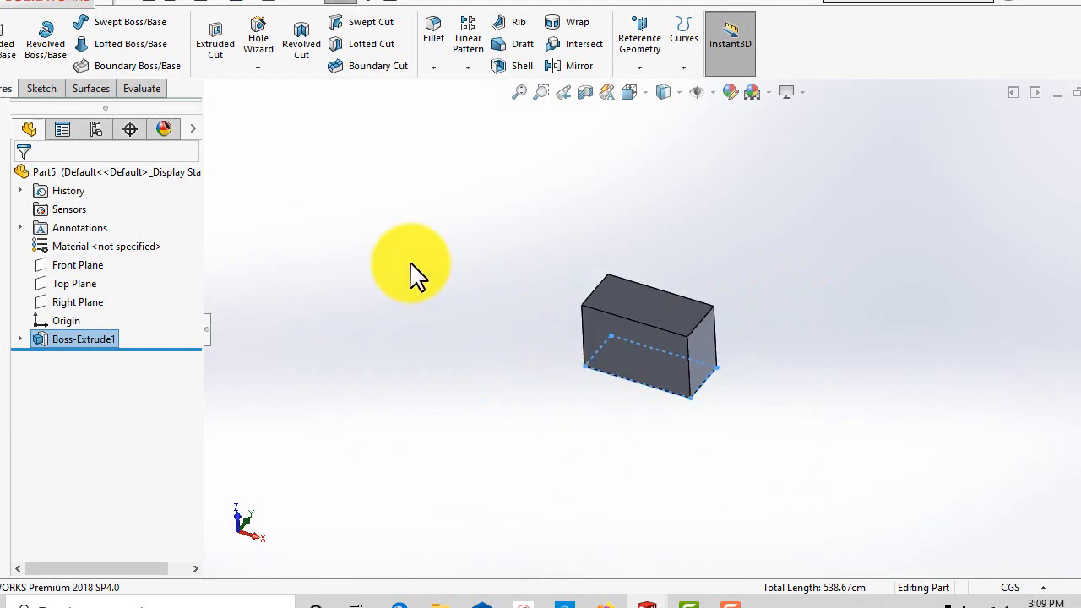
scroll(634, 347, down, 5)
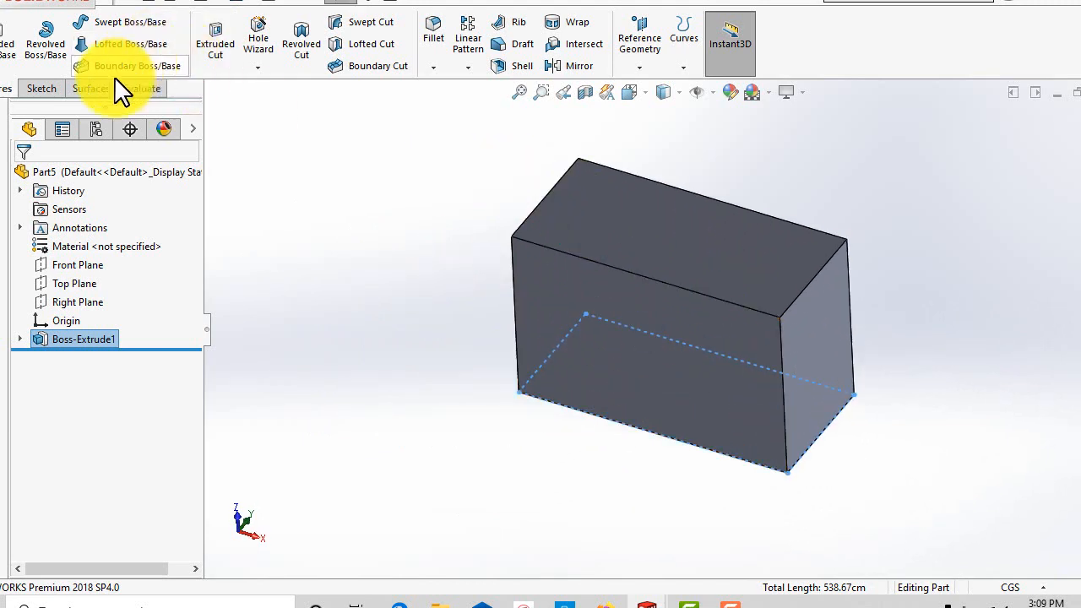
click(39, 88)
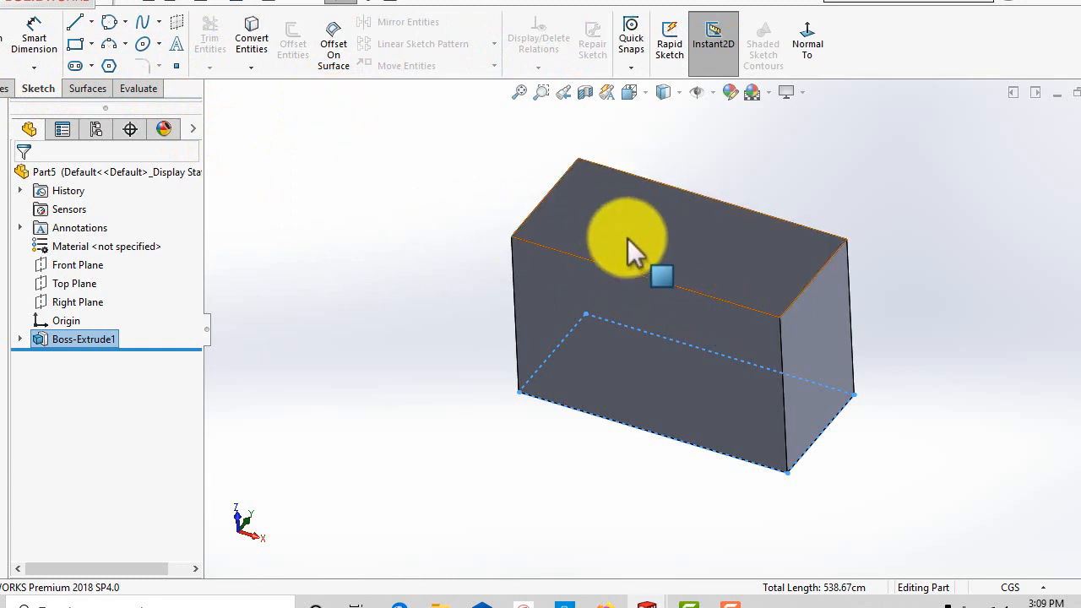
scroll(855, 333, up, 2)
scroll(955, 289, down, 3)
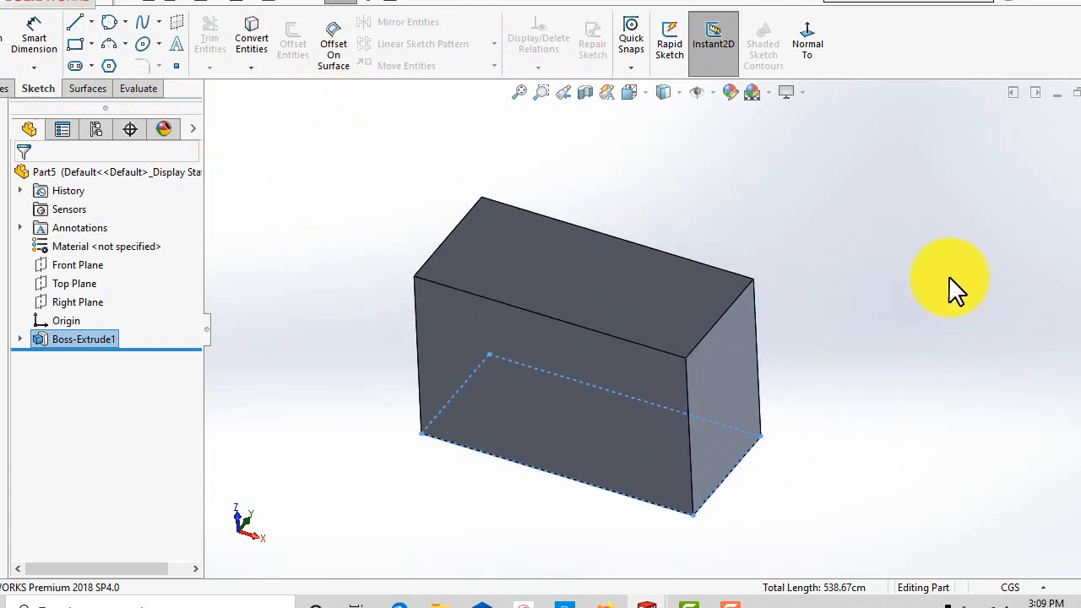
scroll(835, 314, up, 4)
middle_drag(835, 313, 821, 363)
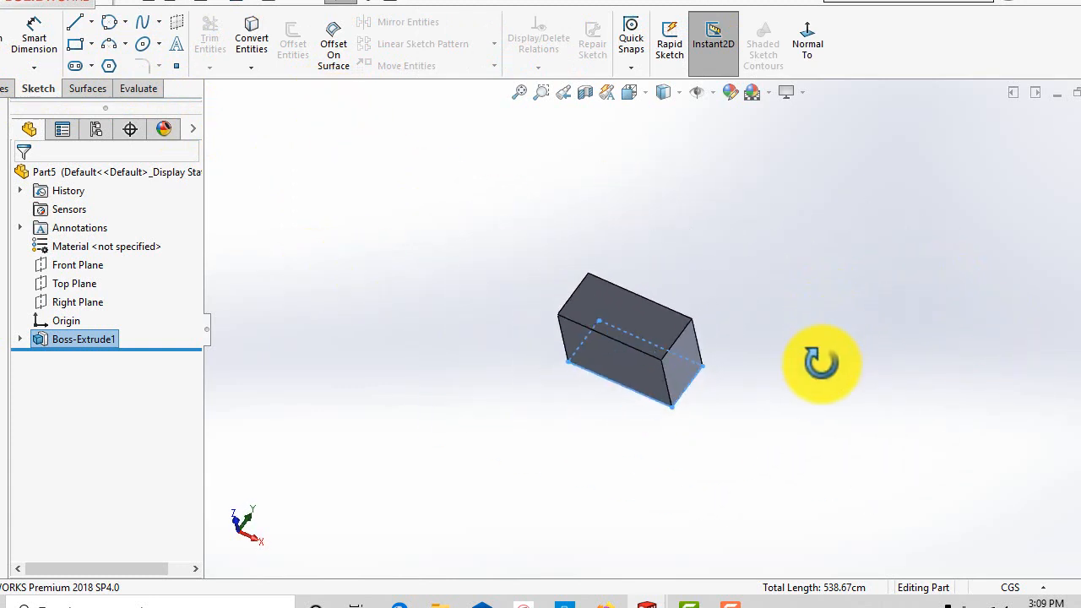
right_click(614, 319)
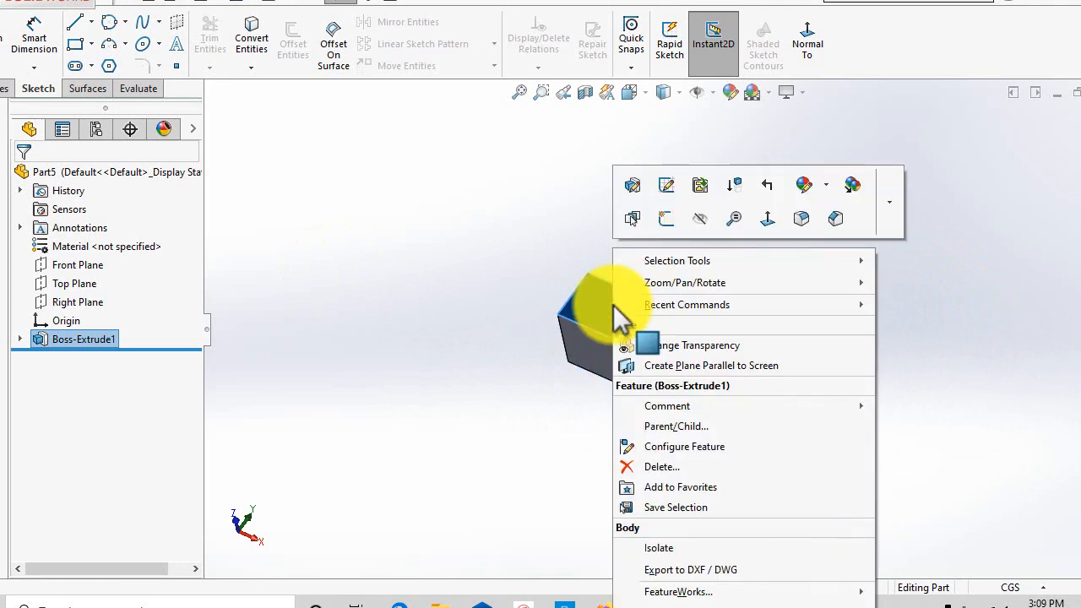
click(666, 220)
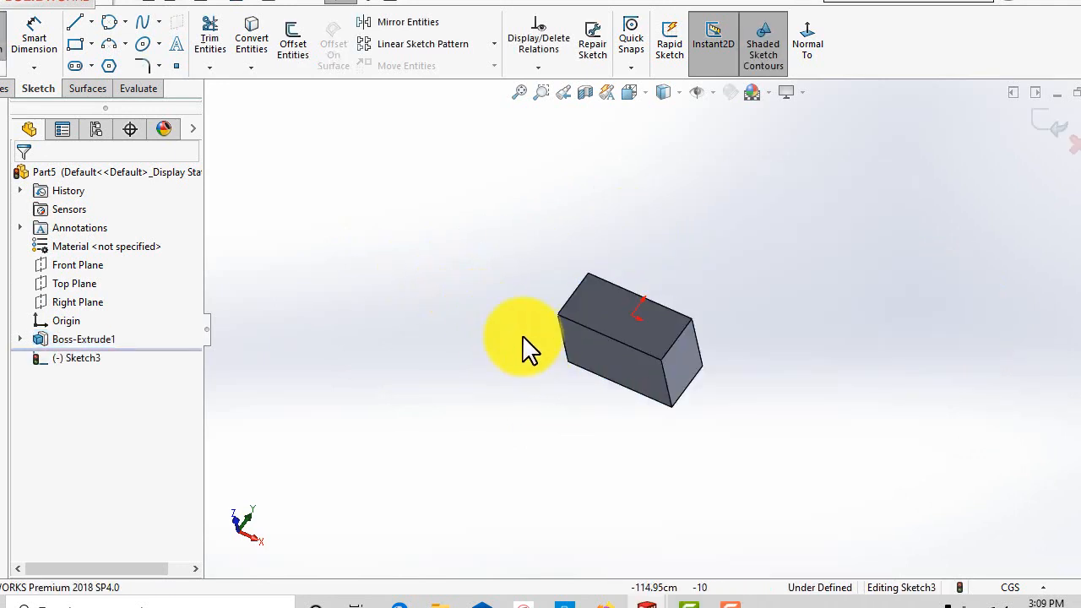
Step: Start Offset Entities on the outline of the block's top face, with dimensions added and the direction reversed inward
middle_drag(470, 362, 413, 340)
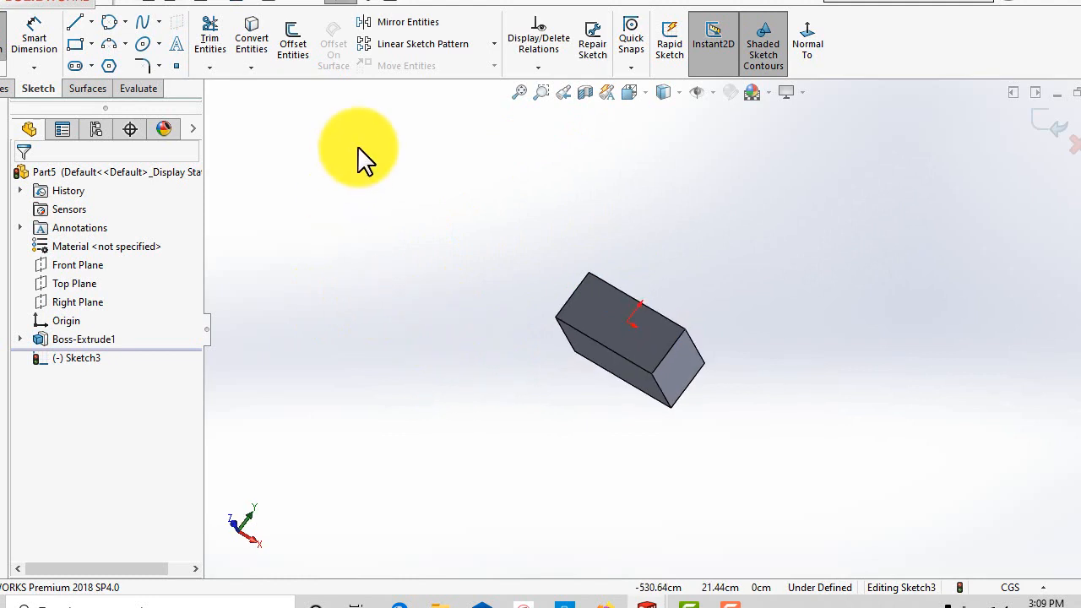
click(295, 61)
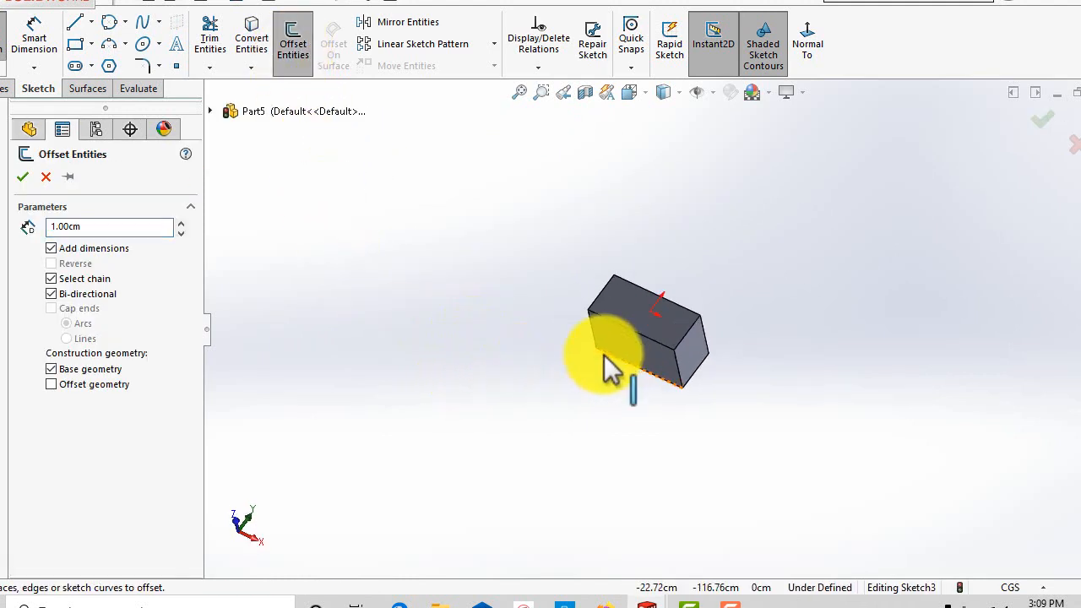
scroll(634, 320, down, 3)
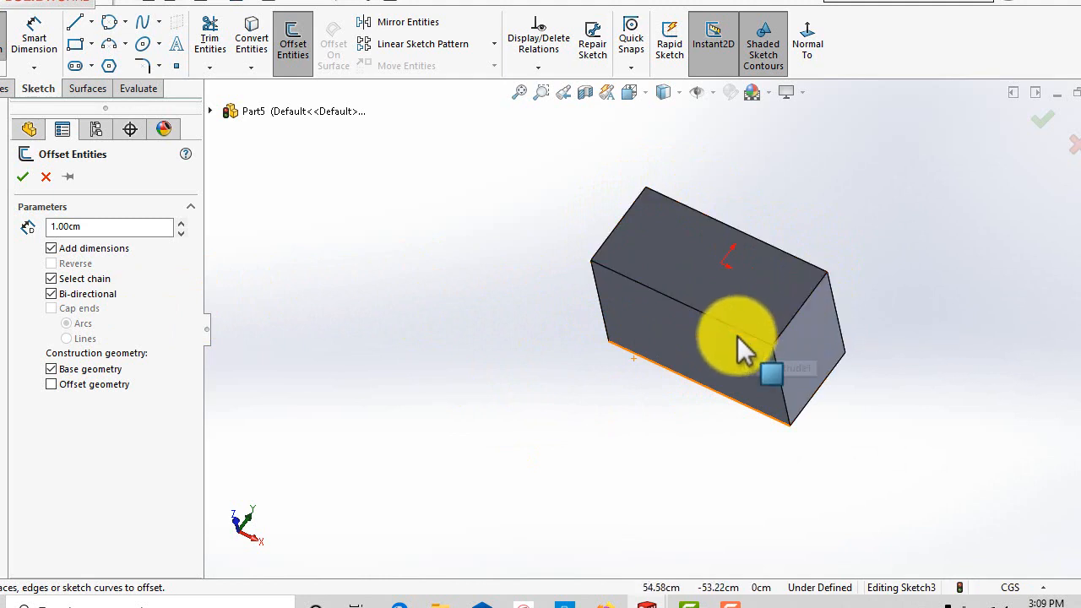
click(650, 271)
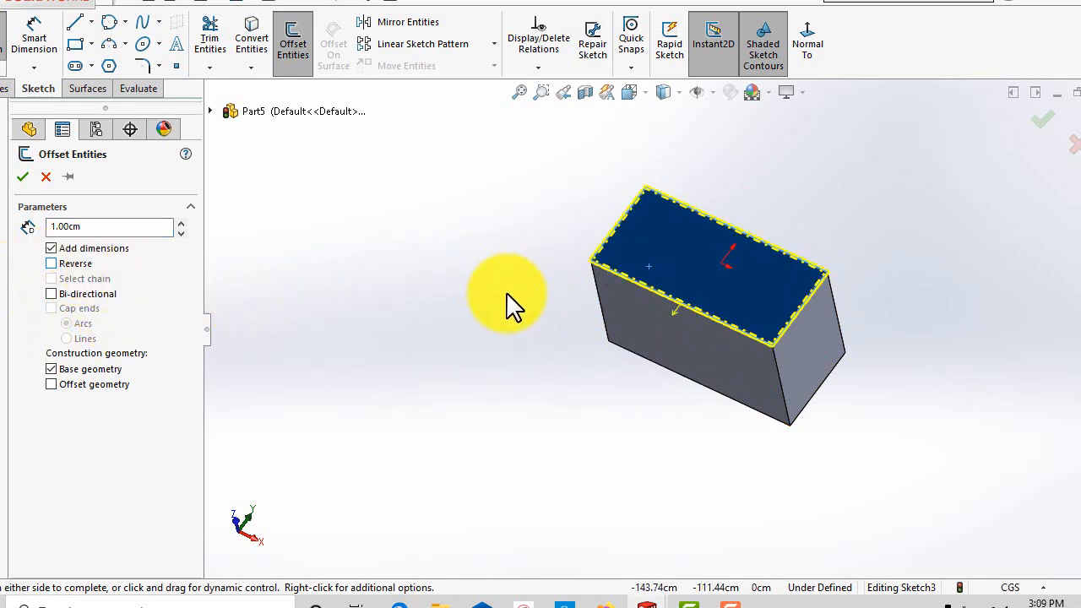
click(52, 264)
scroll(688, 290, down, 3)
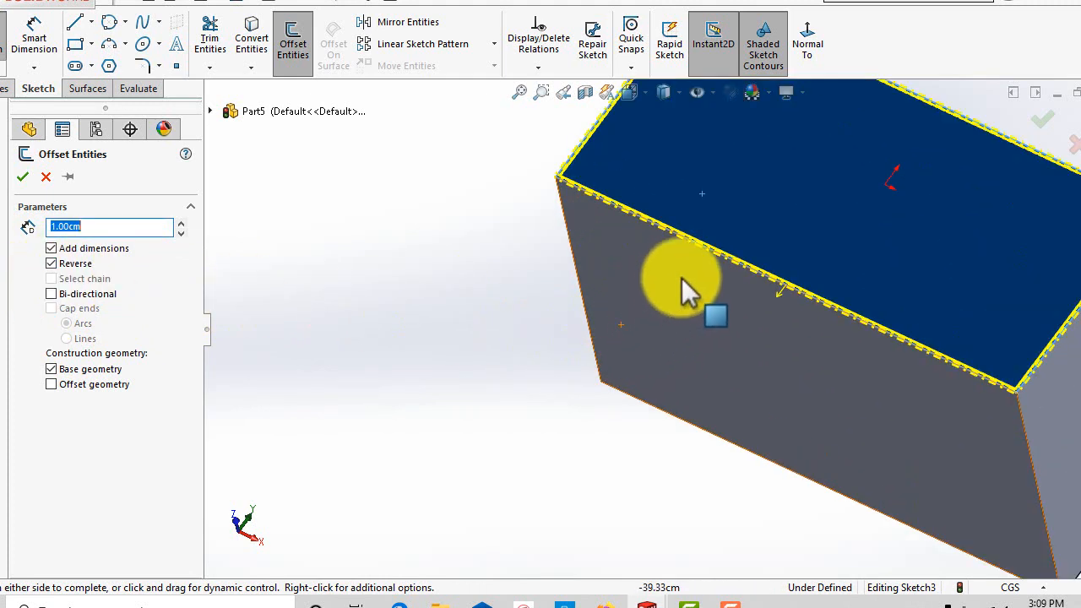
middle_drag(664, 284, 646, 296)
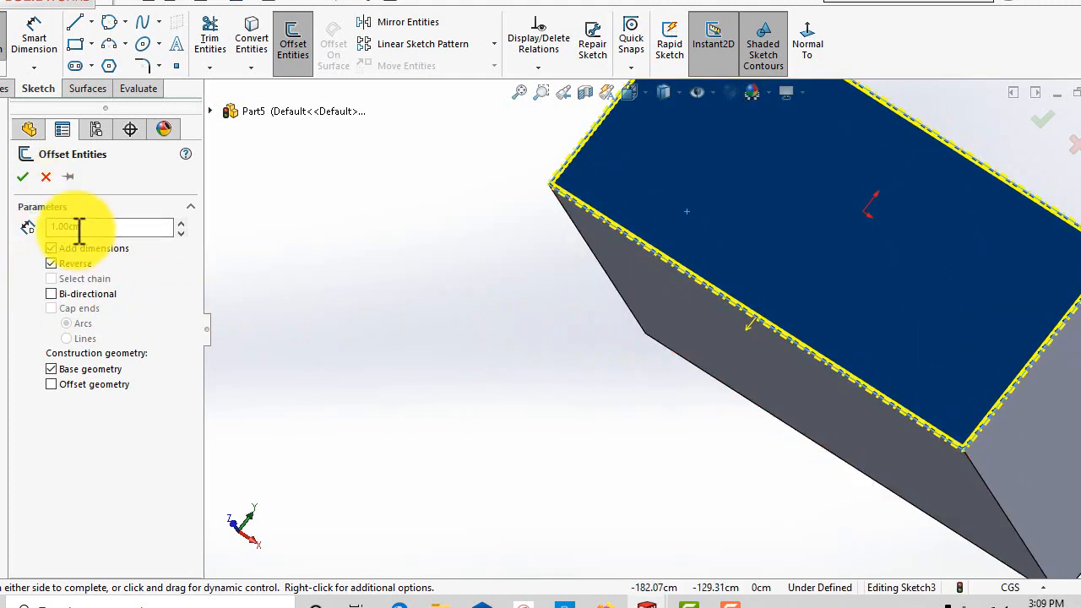
Step: Set the offset distance to 5 cm and accept the inward offset of the top face's outline
drag(79, 230, 35, 228)
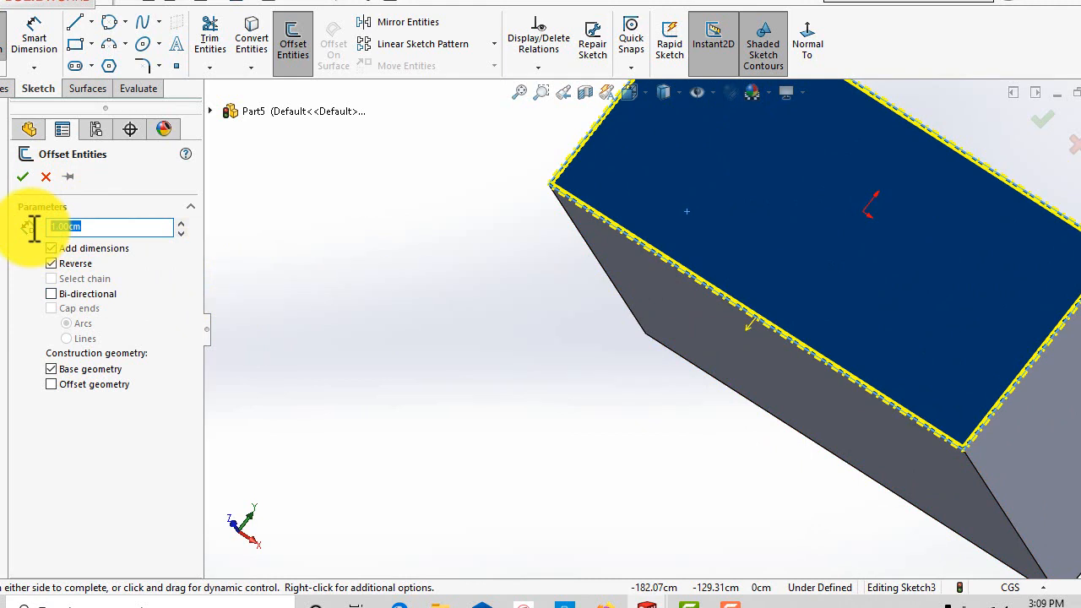
text(2.5)
key(Return)
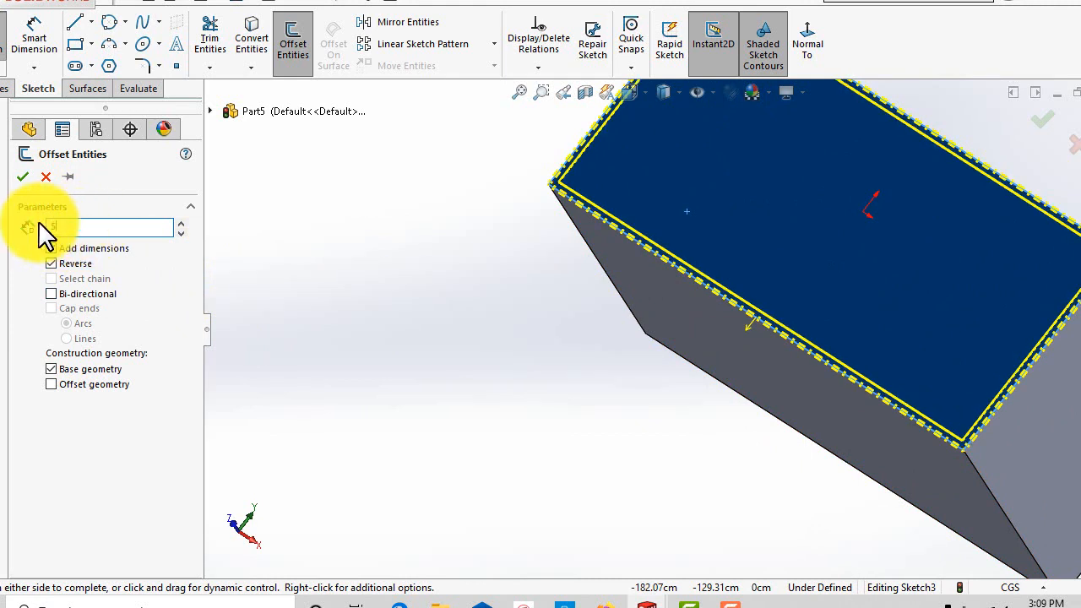
key(Return)
scroll(660, 452, up, 4)
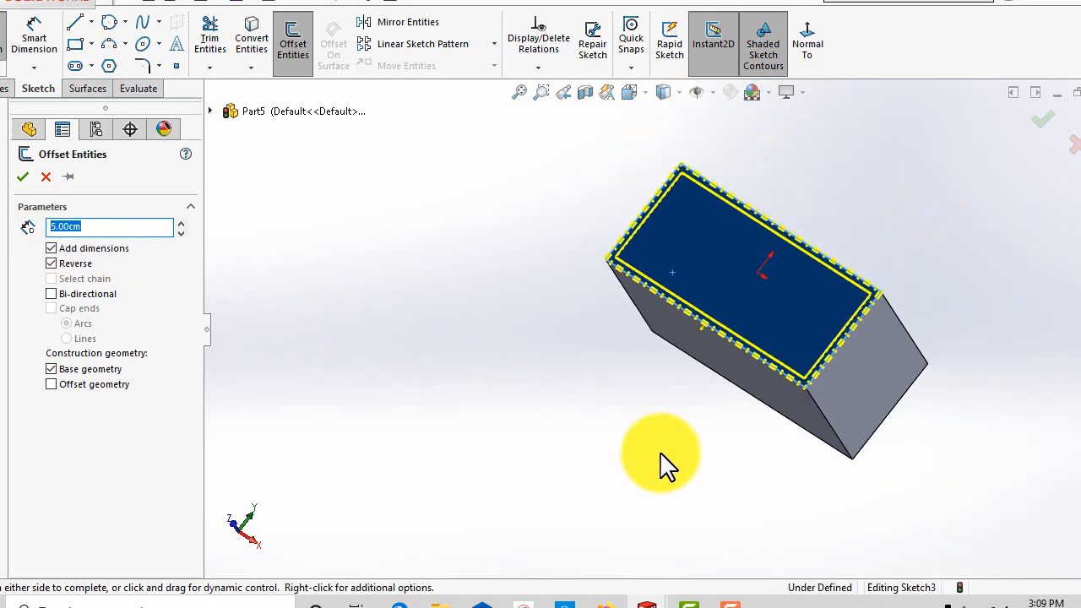
middle_drag(660, 453, 650, 389)
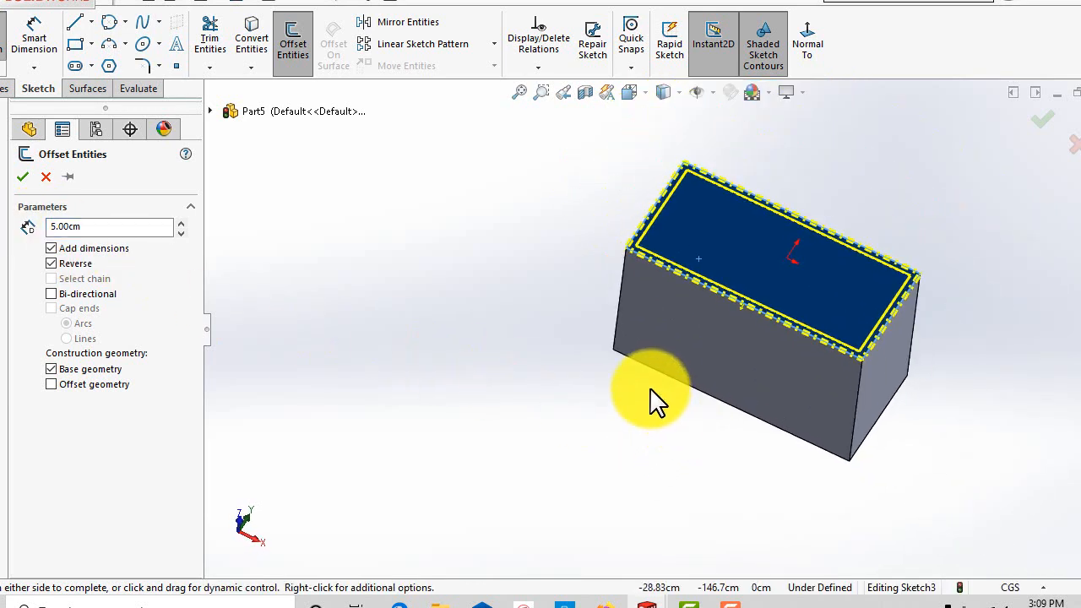
click(22, 177)
scroll(635, 357, up, 2)
middle_drag(635, 357, 621, 345)
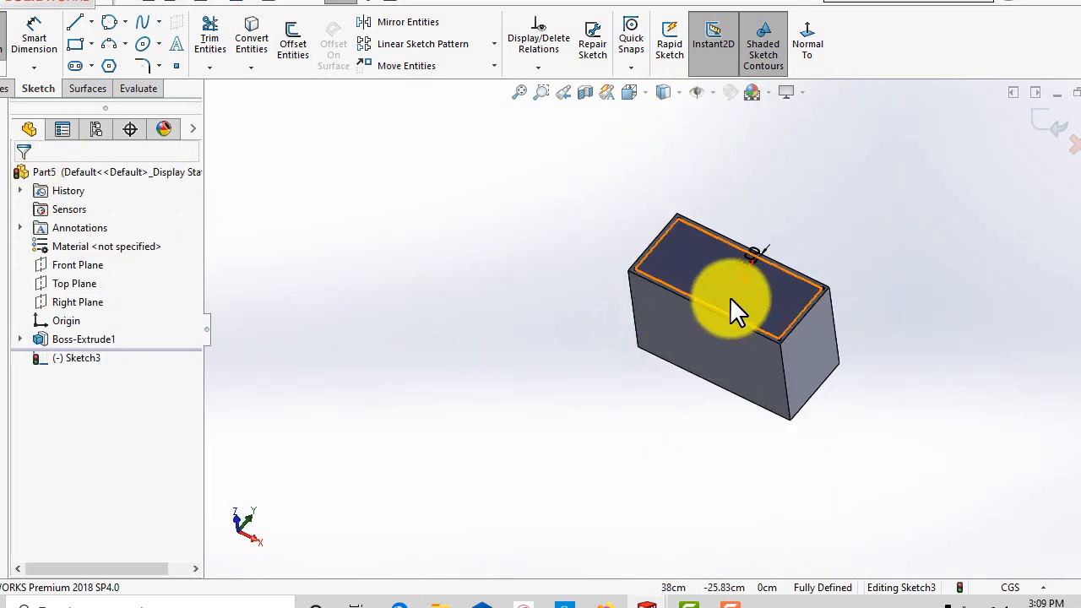
scroll(731, 297, down, 3)
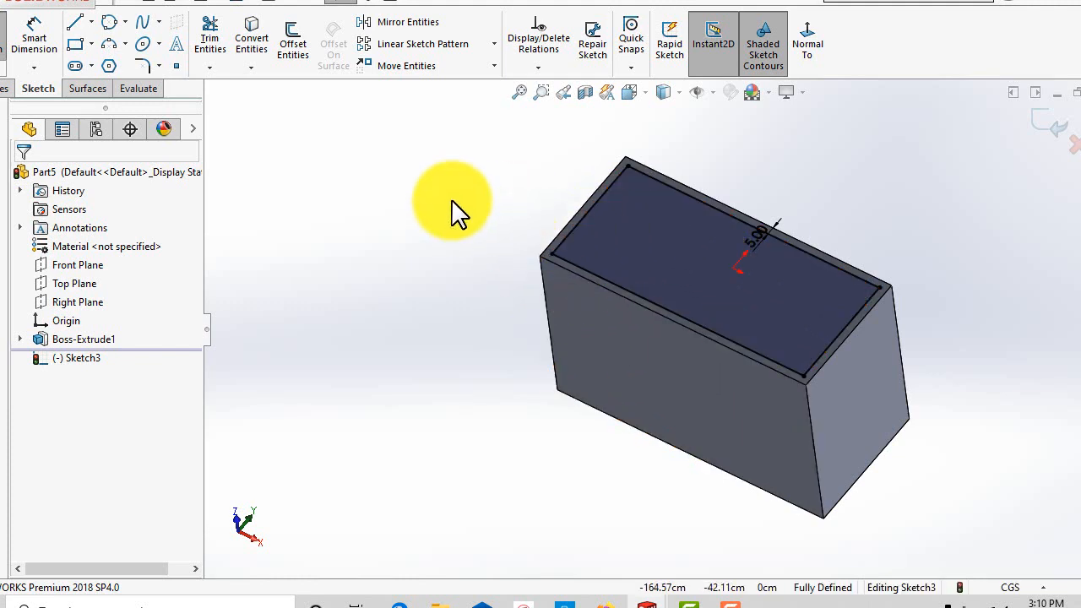
Step: Exit the sketch and cut the offset rectangle through the whole block with a Blind Extruded Cut 180 cm deep
scroll(622, 380, up, 4)
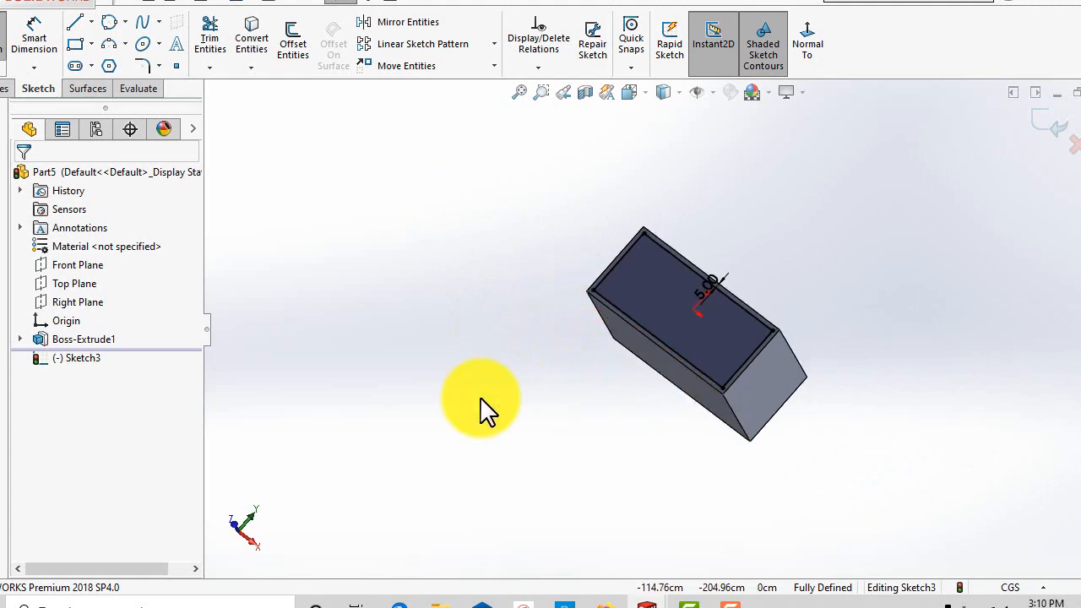
scroll(473, 393, up, 2)
click(4, 88)
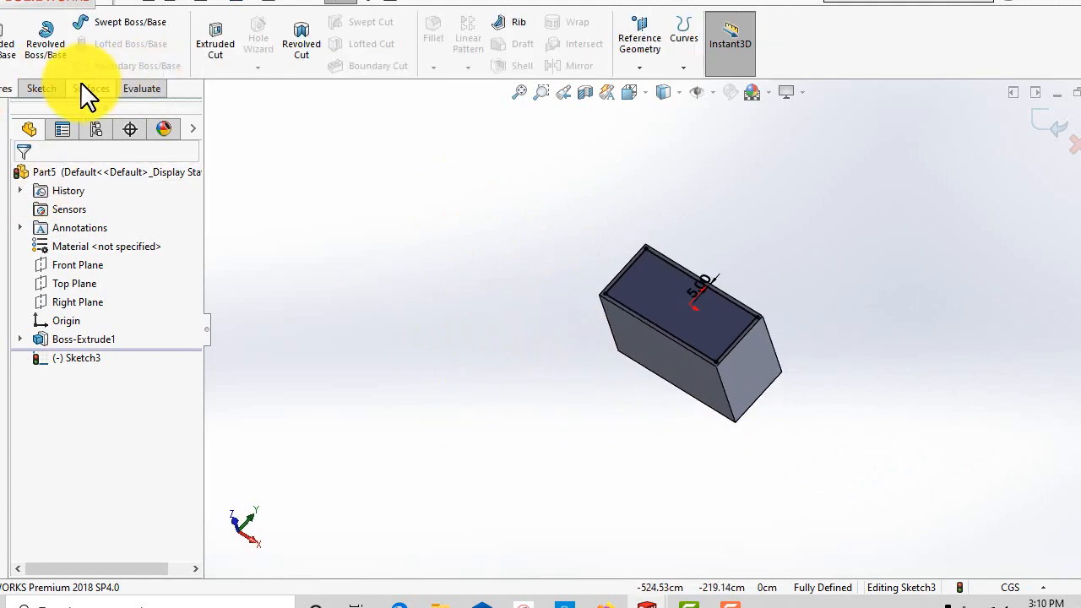
click(28, 90)
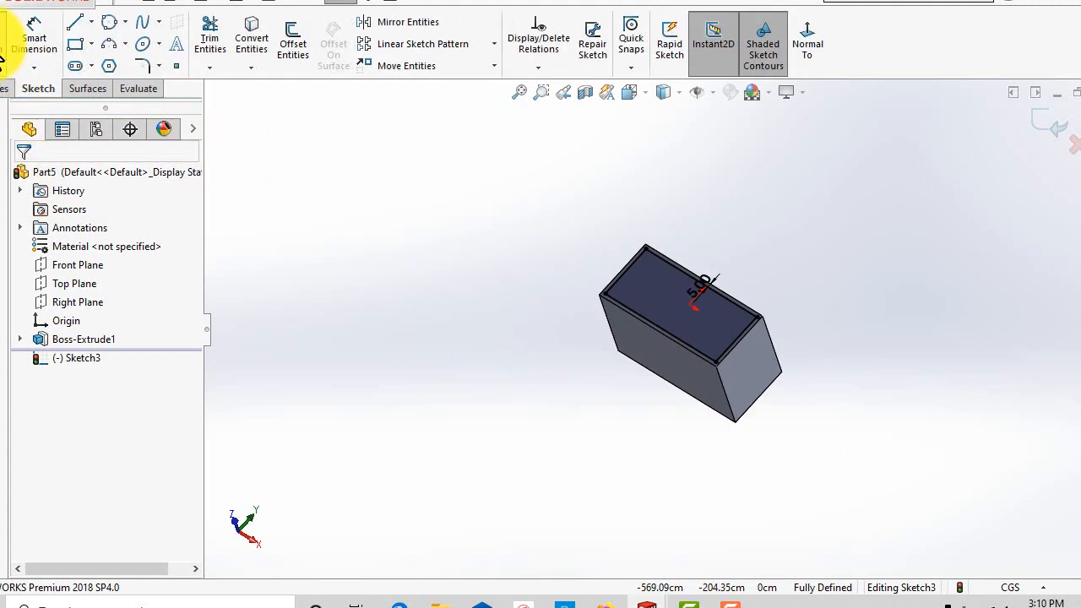
click(4, 90)
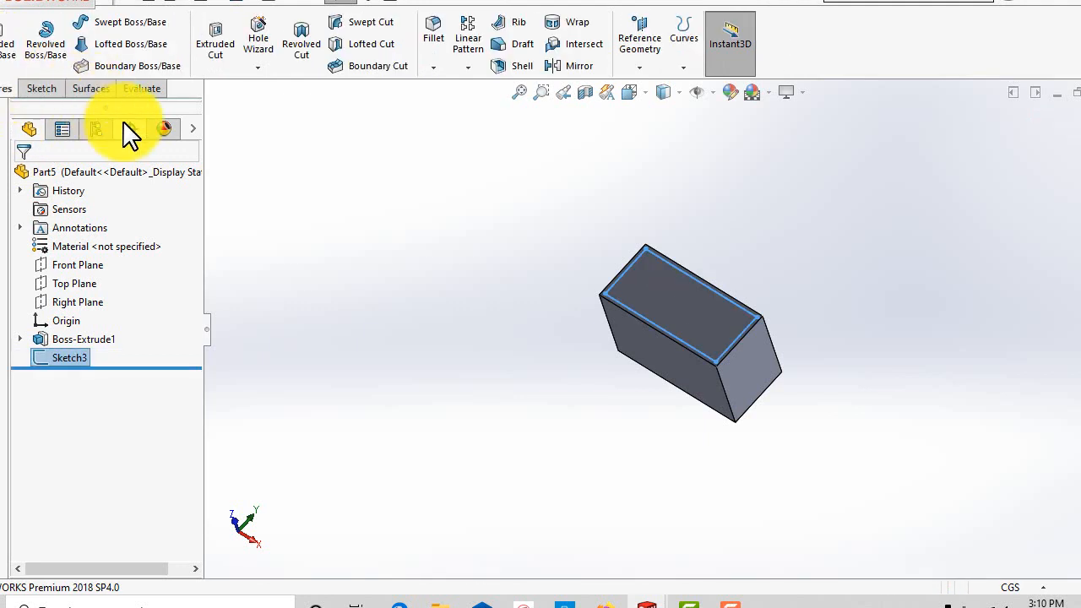
click(227, 50)
middle_drag(683, 440, 675, 310)
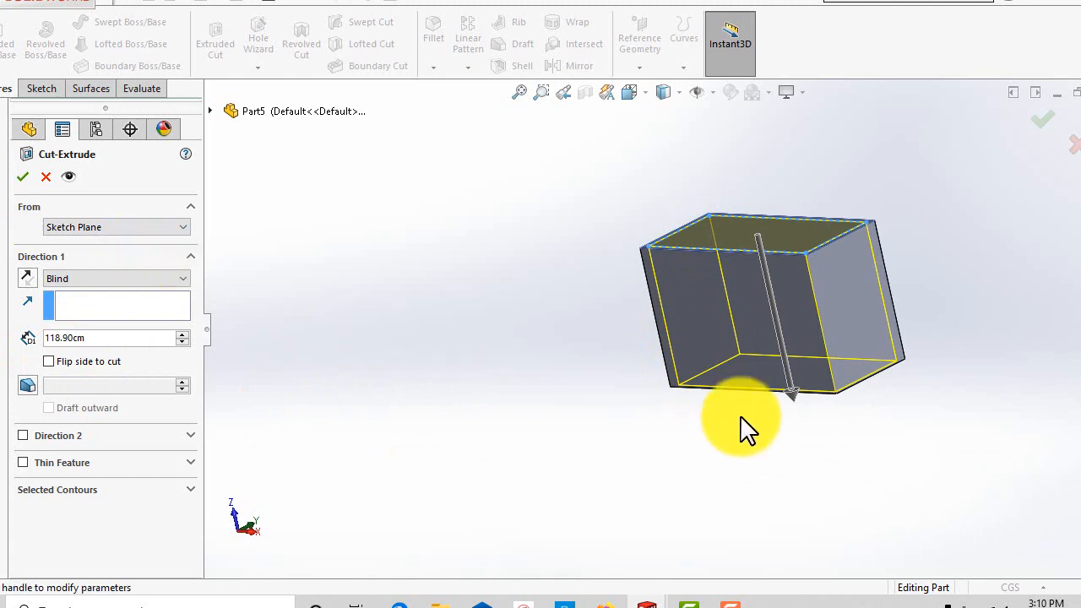
drag(795, 395, 810, 461)
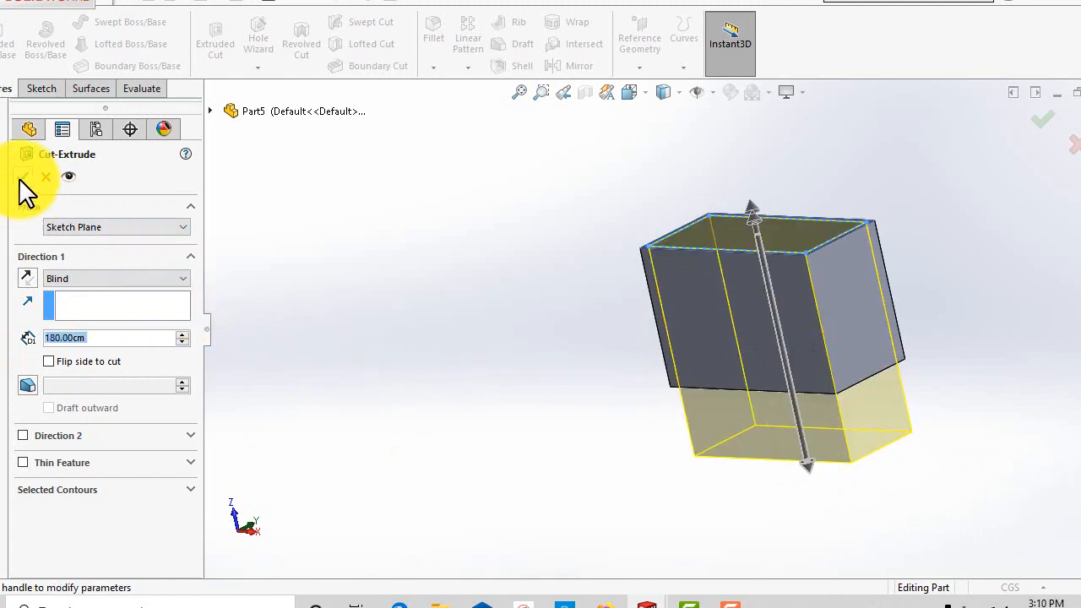
click(23, 176)
Step: Examine the hollowed block's opening and its thin walls from above and from the side
middle_drag(631, 477, 719, 264)
scroll(779, 316, down, 3)
scroll(606, 457, up, 2)
scroll(606, 457, down, 3)
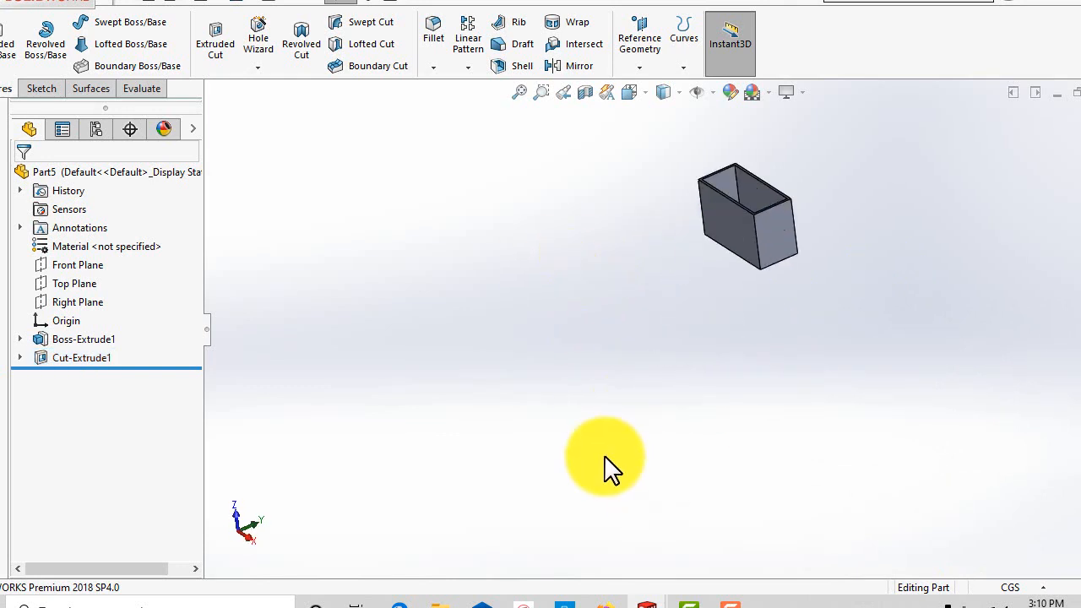
scroll(605, 457, up, 1)
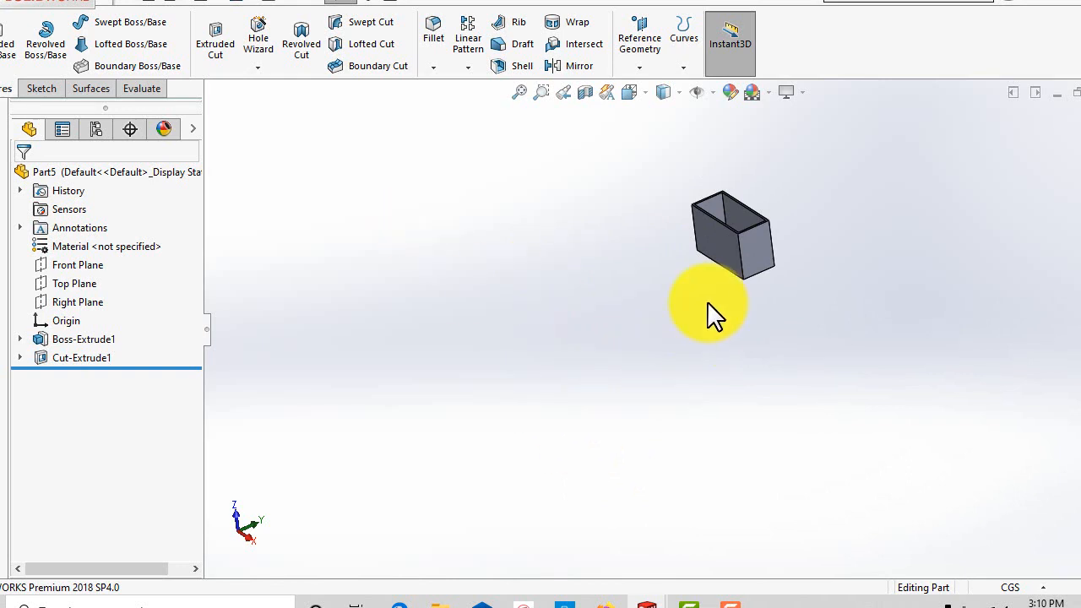
scroll(700, 292, up, 1)
scroll(634, 194, down, 2)
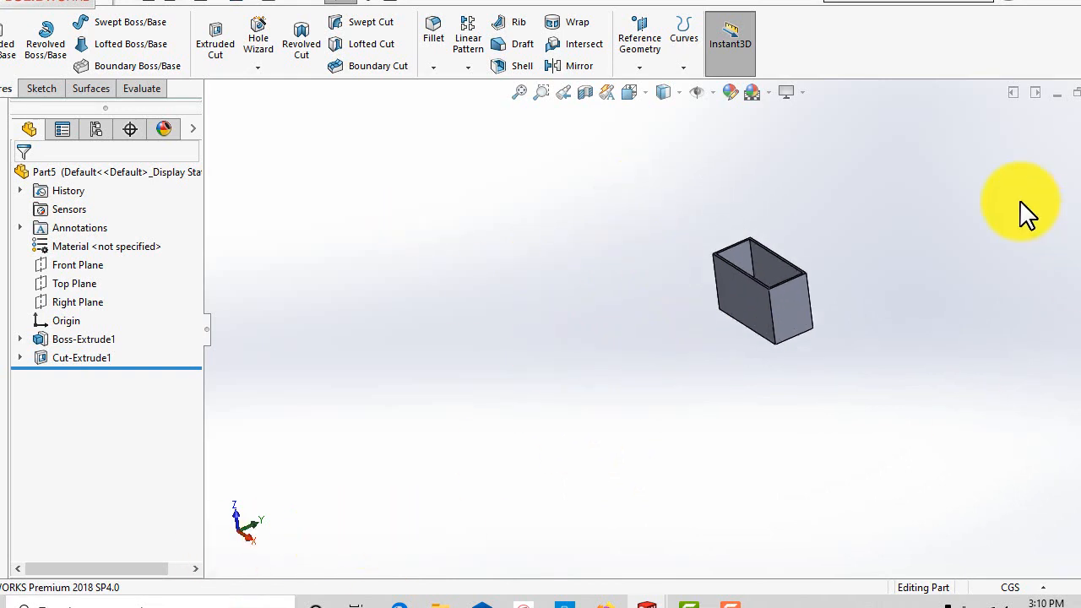
Step: Minimize the block's part window and maximize the yoke part
click(1056, 95)
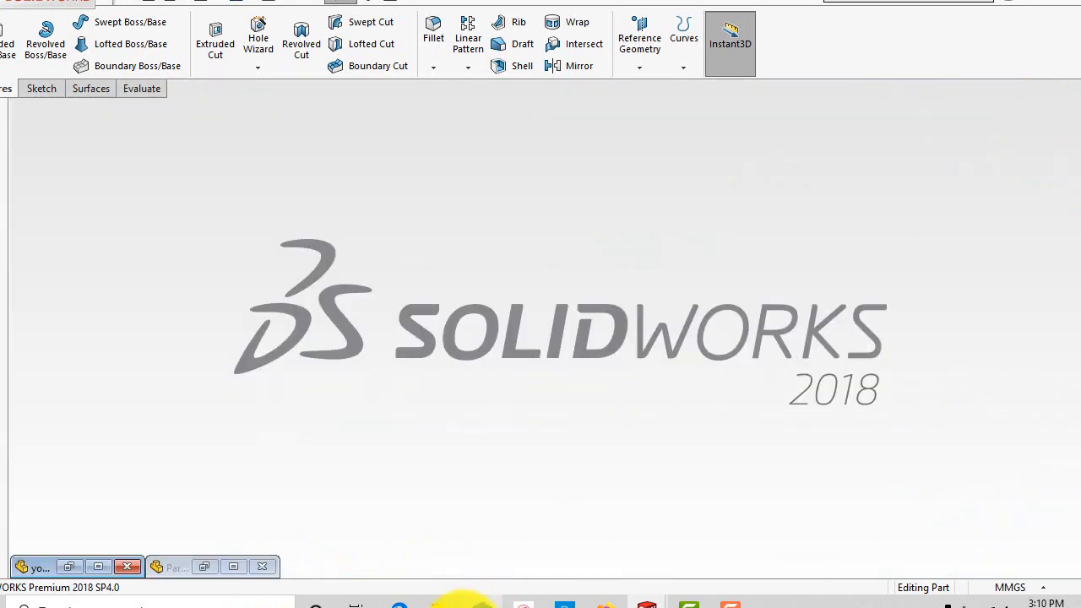
click(105, 567)
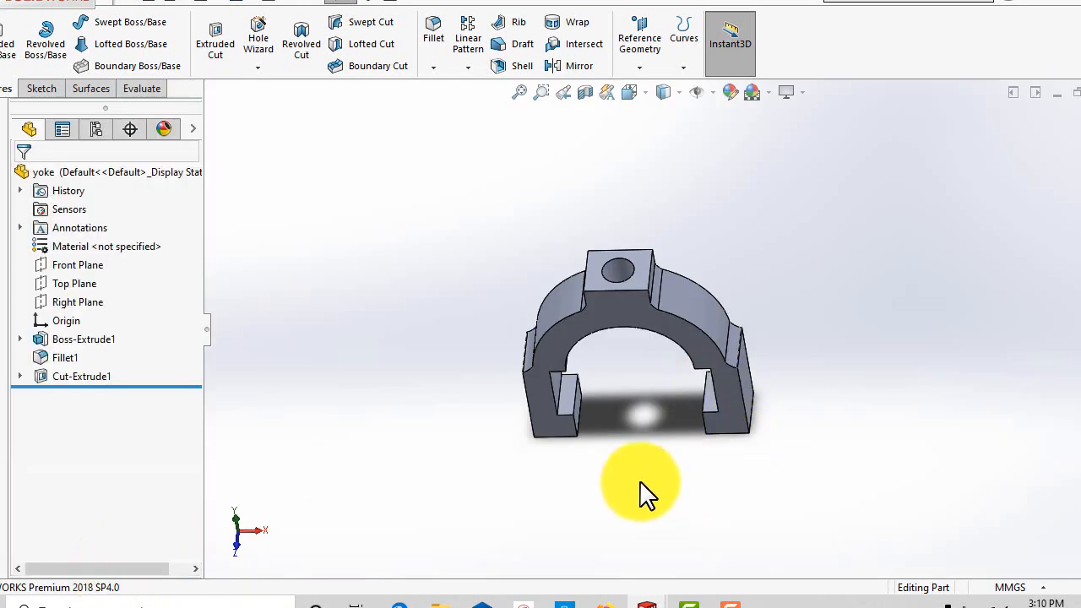
middle_drag(641, 495, 598, 422)
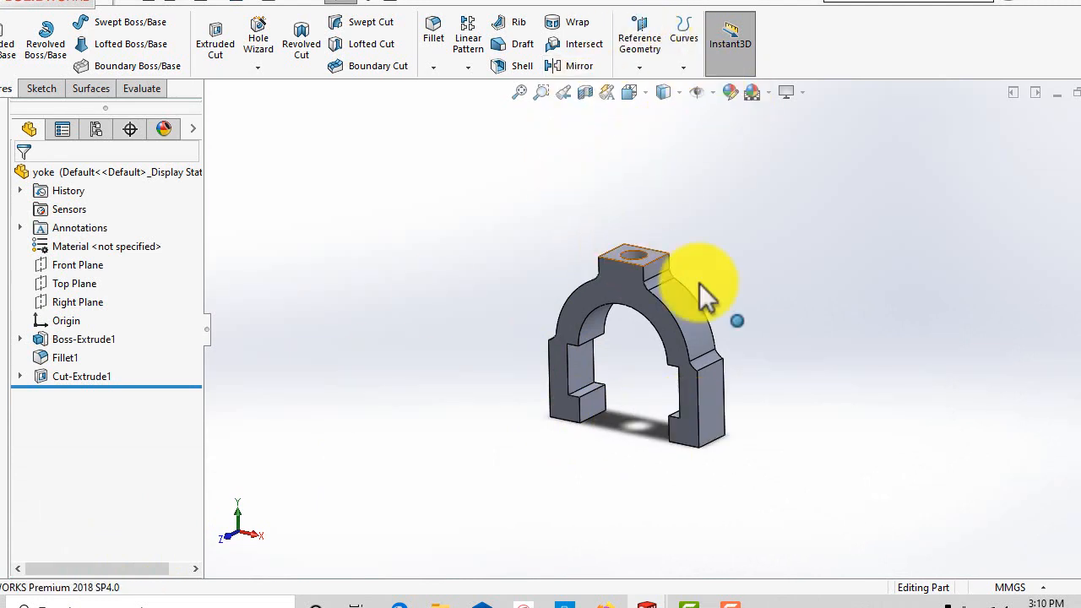
Step: Start a sketch on the outer face of the yoke's right leg and view it face-on
scroll(775, 421, up, 1)
scroll(774, 421, down, 1)
scroll(774, 421, up, 2)
middle_drag(766, 425, 752, 415)
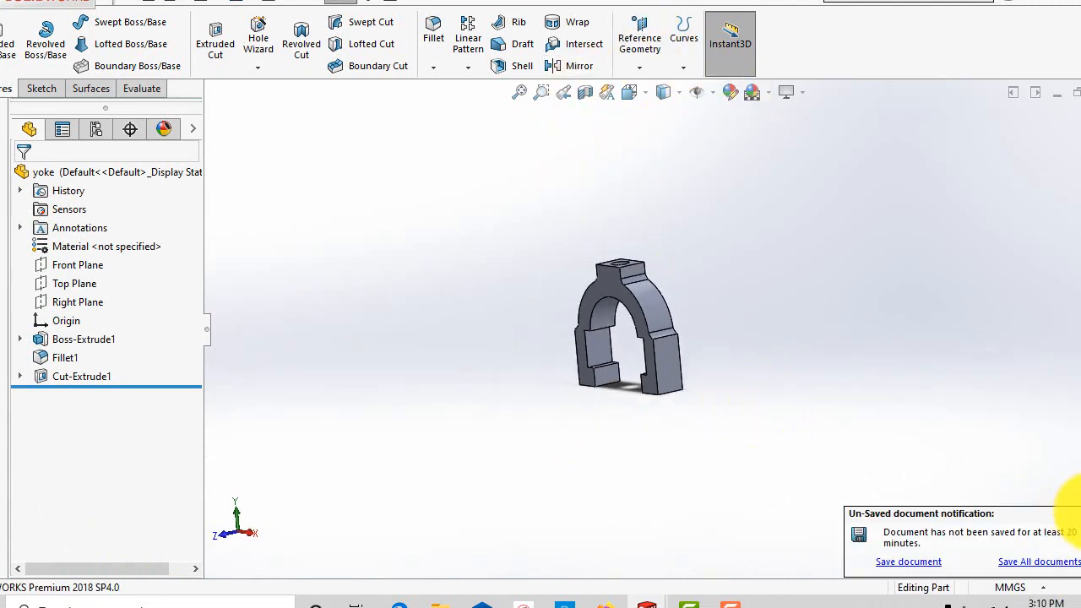
scroll(690, 382, down, 2)
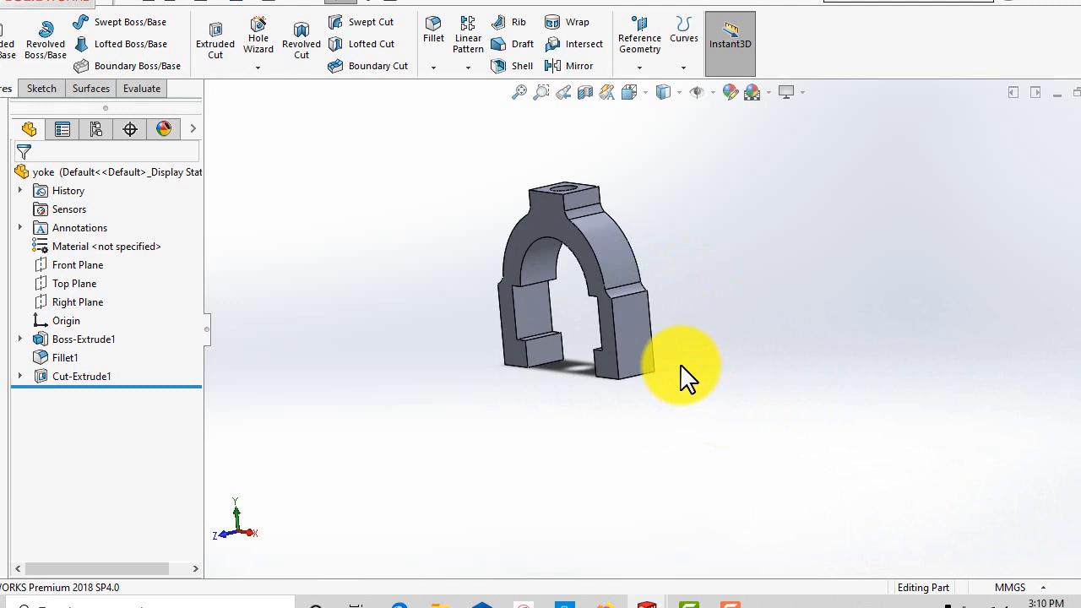
middle_drag(717, 413, 640, 380)
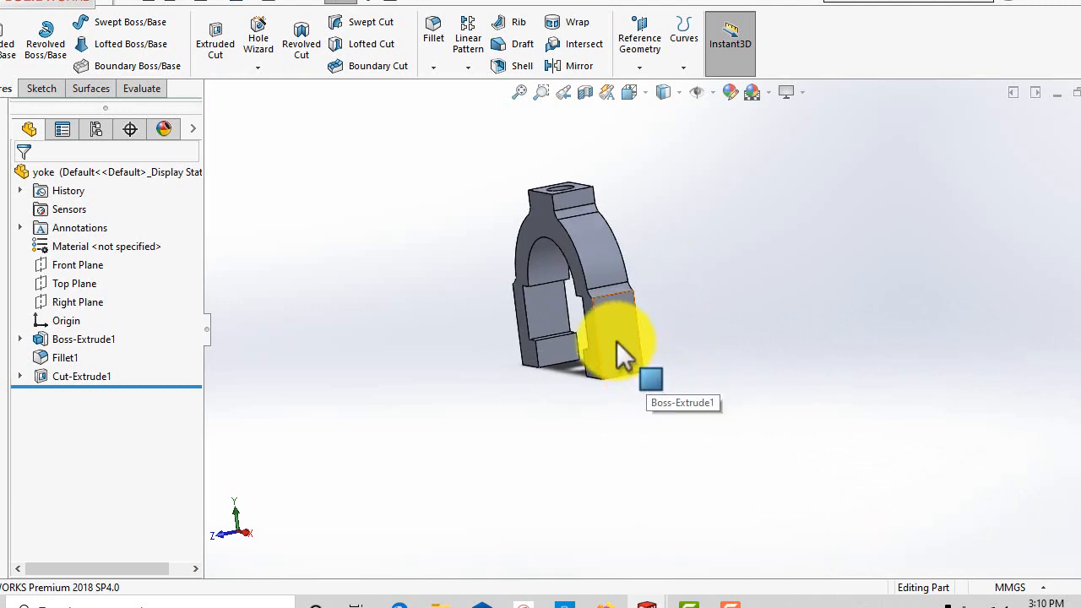
right_click(621, 351)
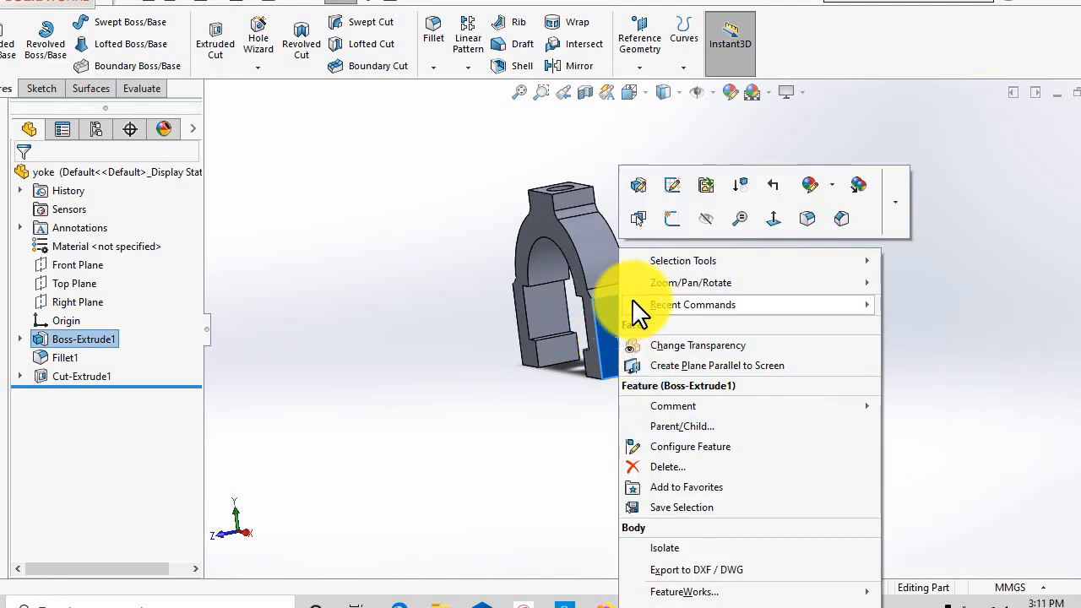
click(647, 216)
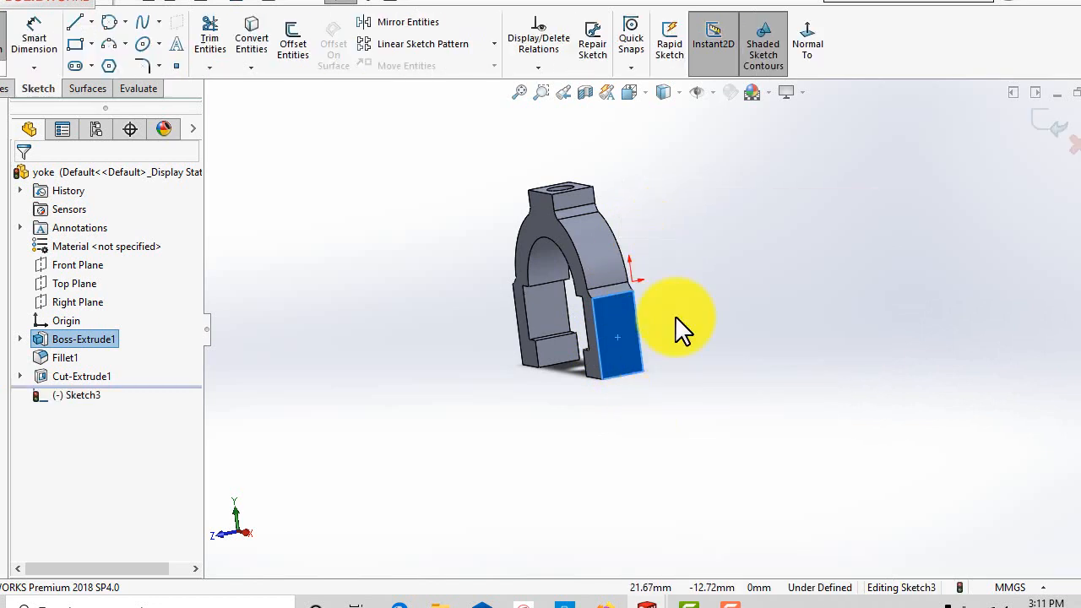
click(809, 47)
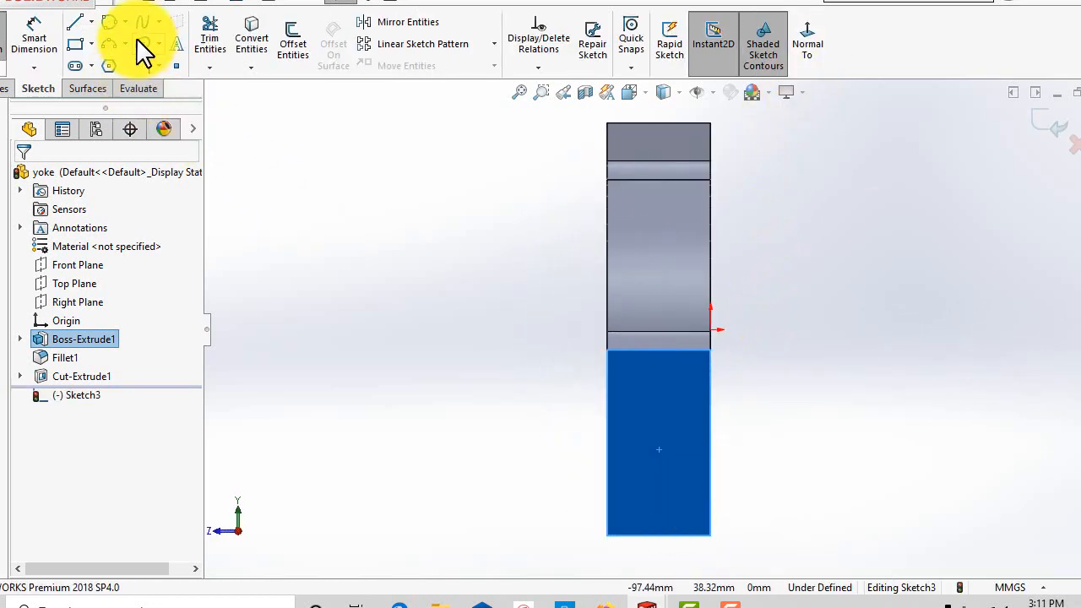
Step: Sketch a circle on the leg face and set its radius to 3.50 mm
click(110, 23)
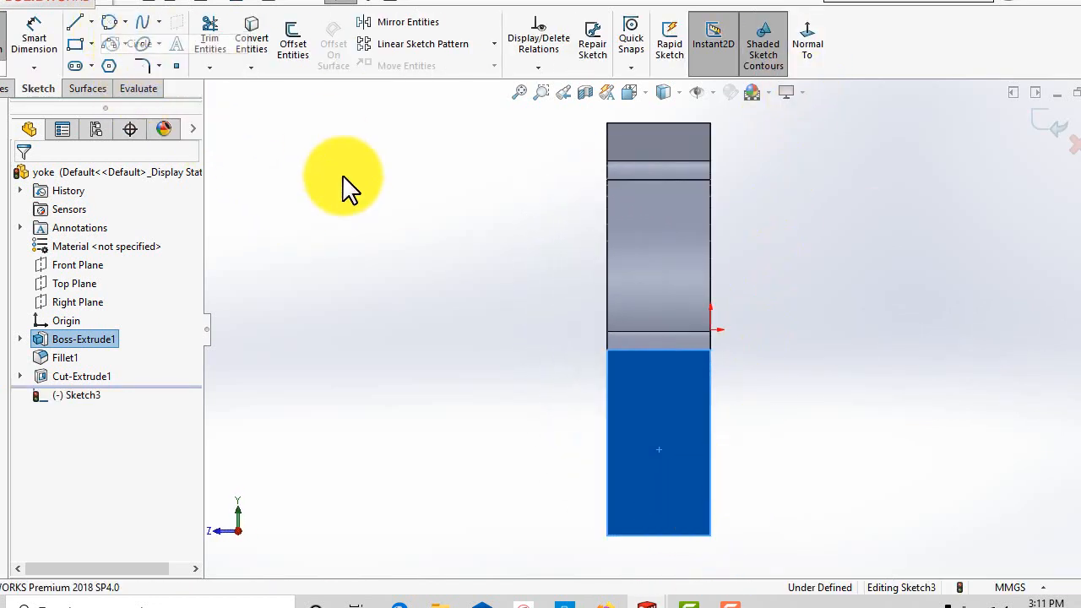
click(655, 426)
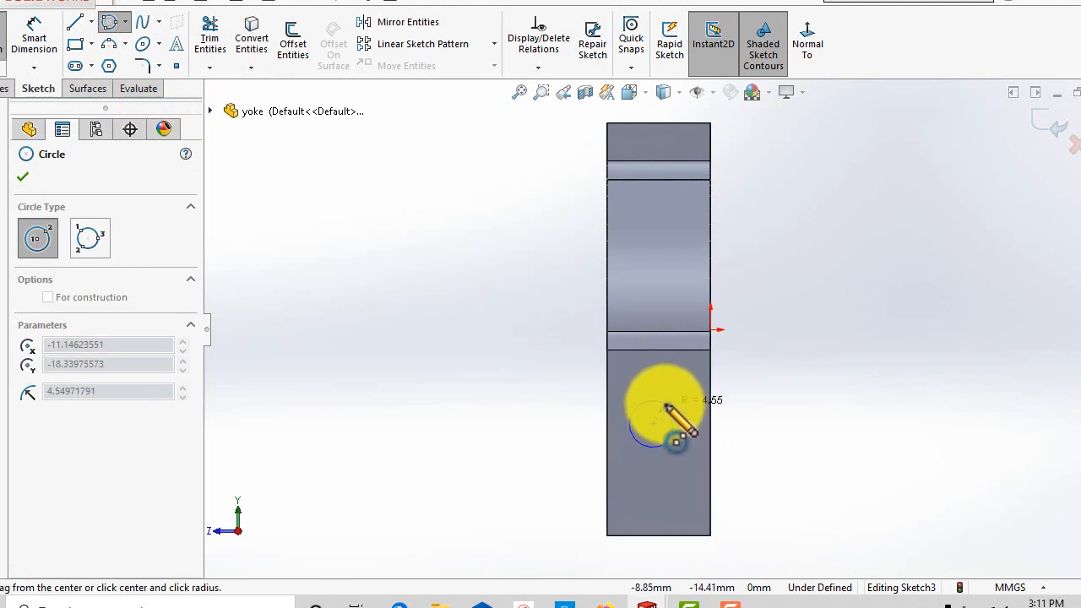
click(665, 404)
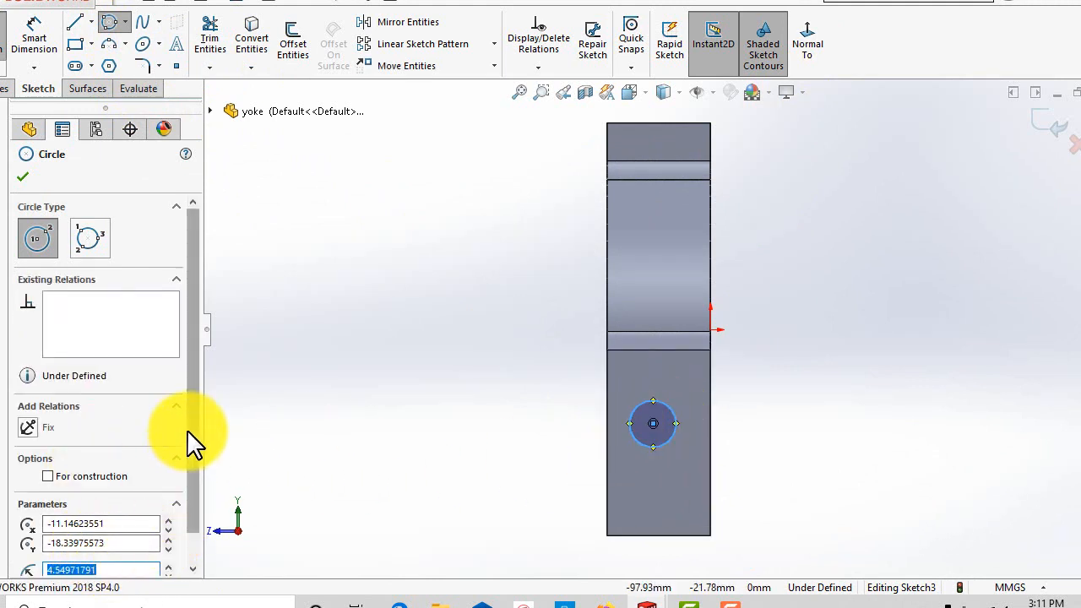
scroll(193, 445, down, 1)
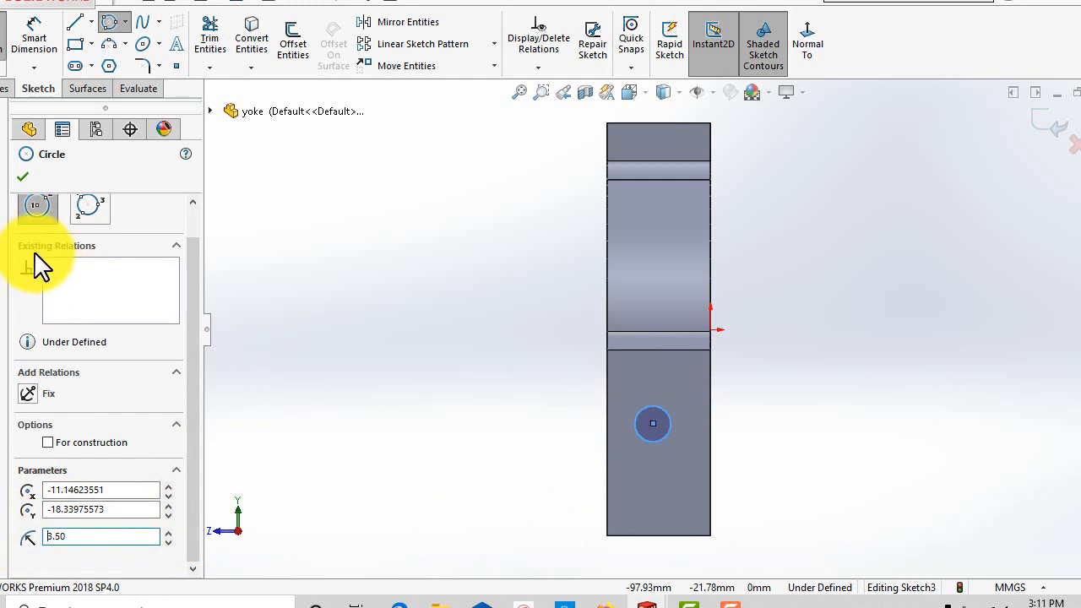
click(23, 177)
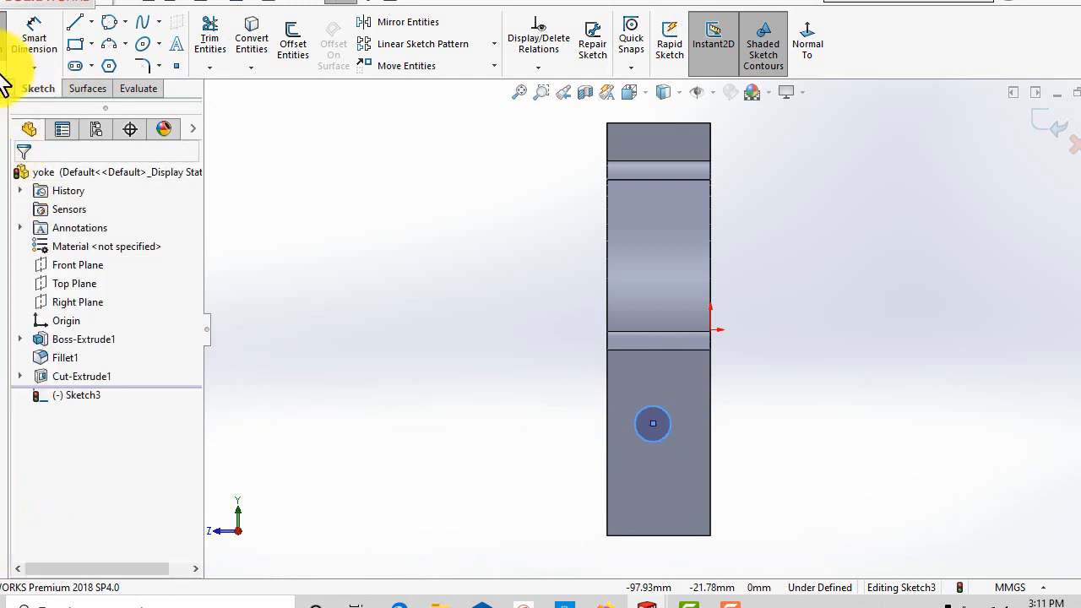
Step: Dimension the circle's centre 20 mm above the leg's bottom edge
click(653, 423)
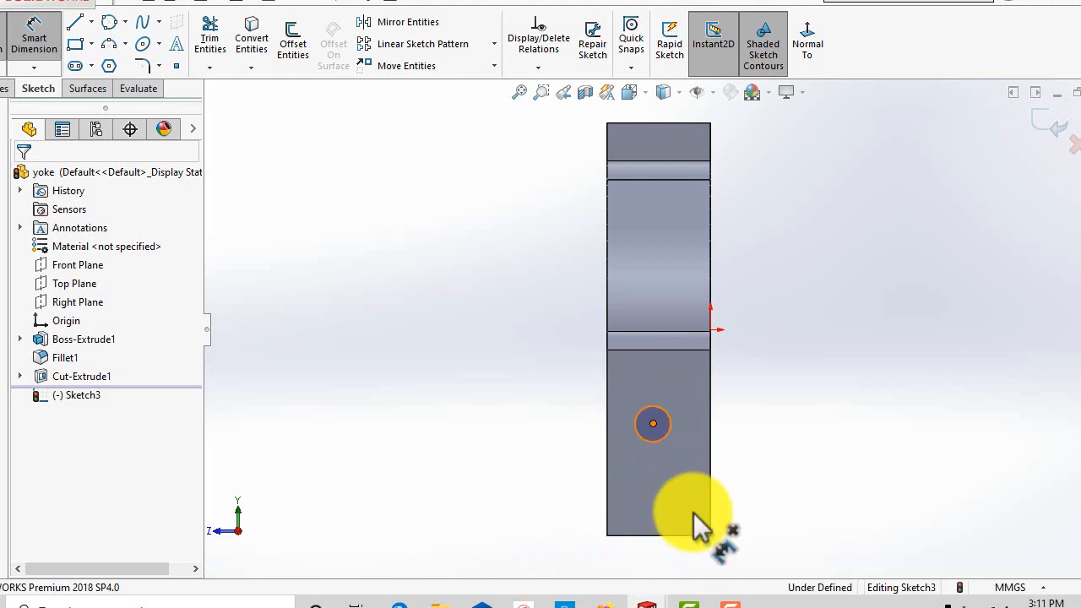
click(657, 535)
click(806, 470)
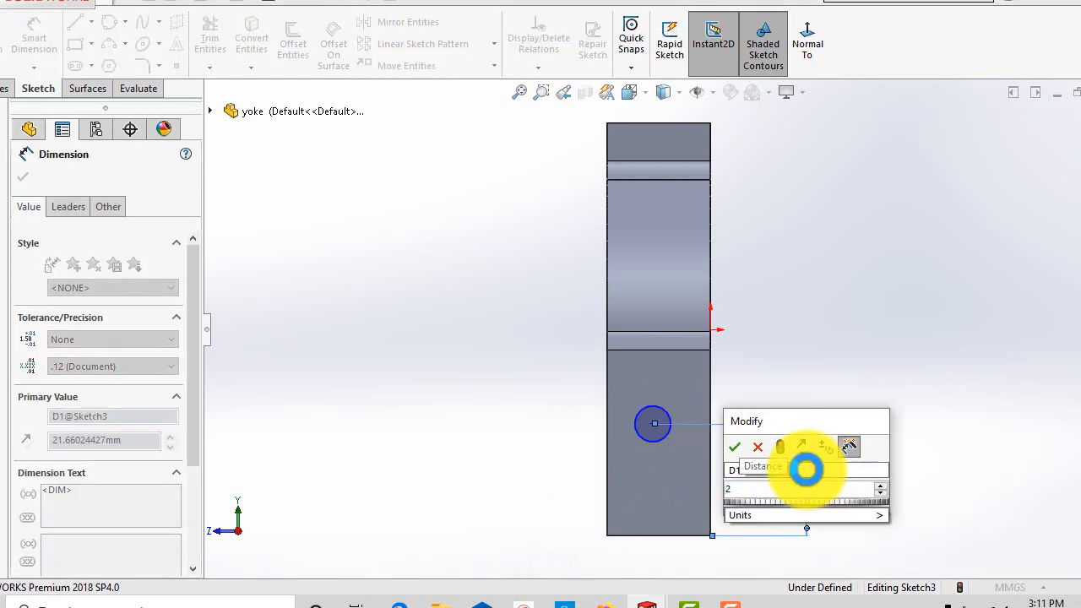
key(Return)
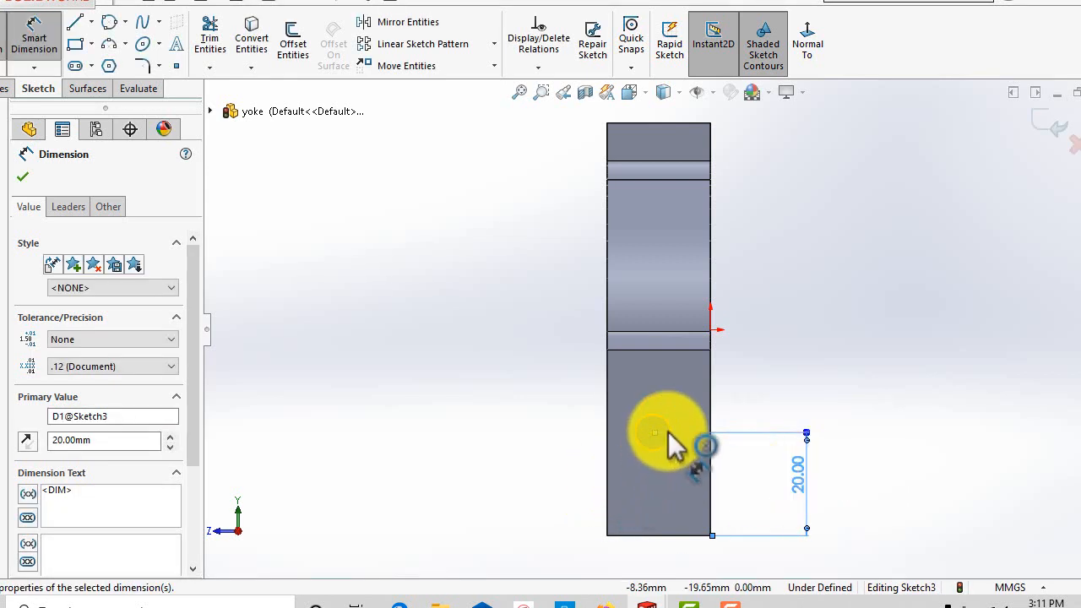
click(23, 177)
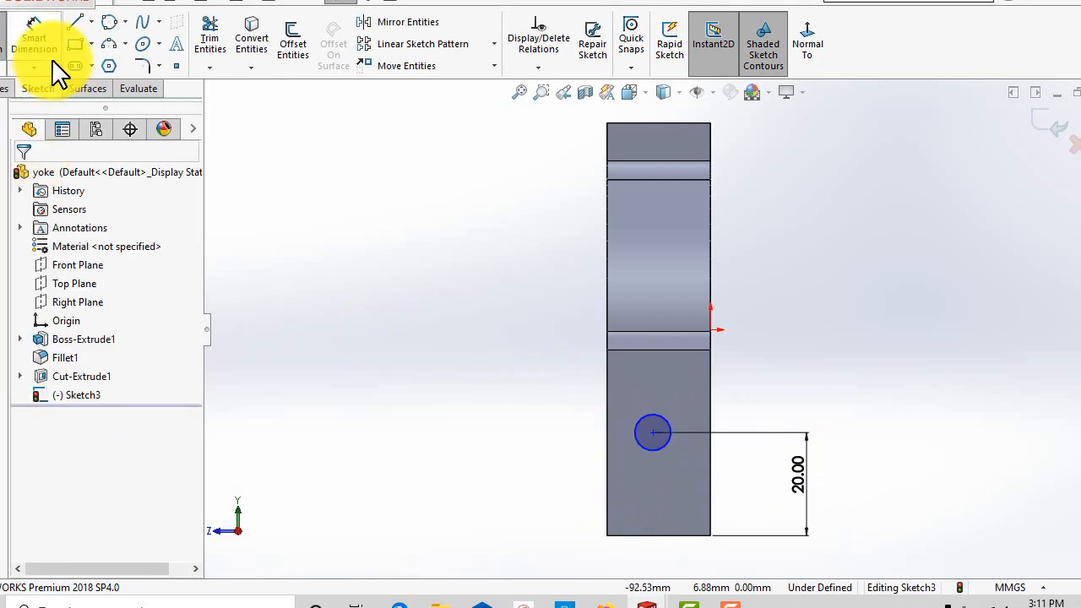
Step: Dimension the circle's centre 10 mm from the leg's vertical side edge
click(652, 433)
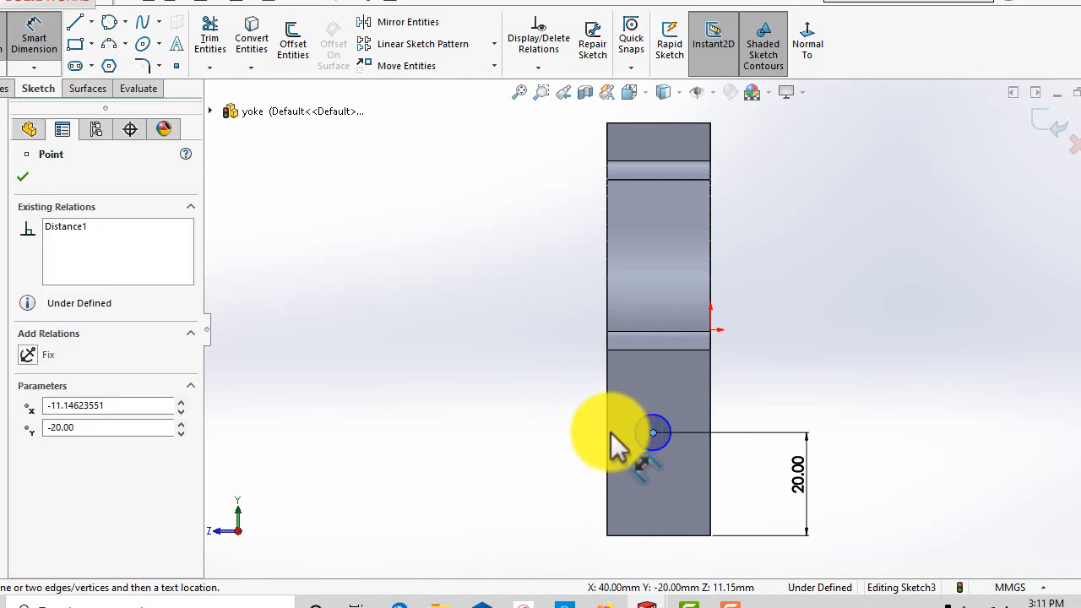
click(608, 448)
click(369, 516)
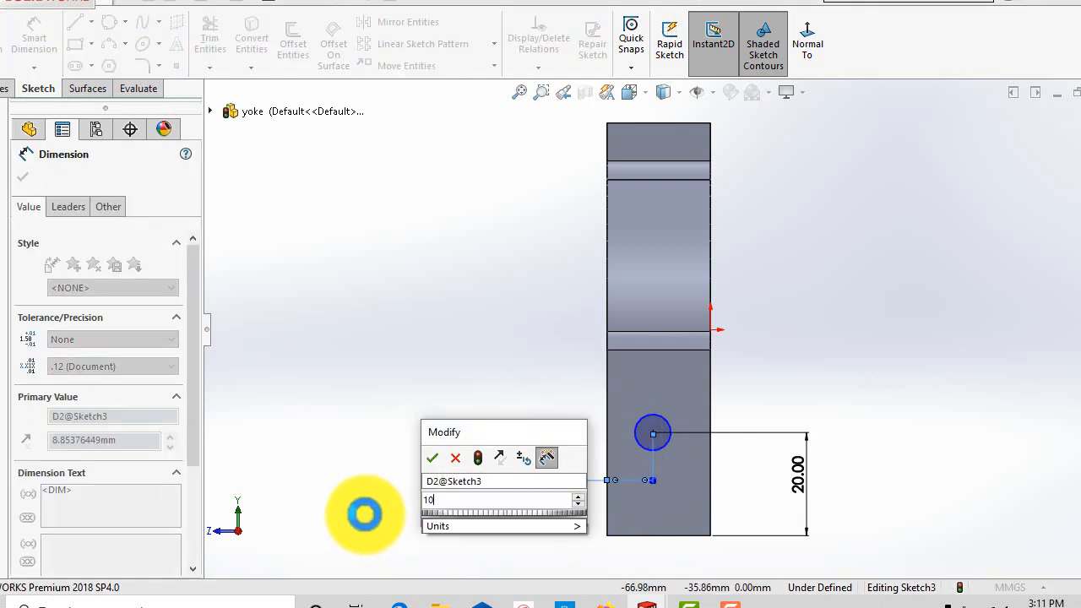
text(10)
key(Return)
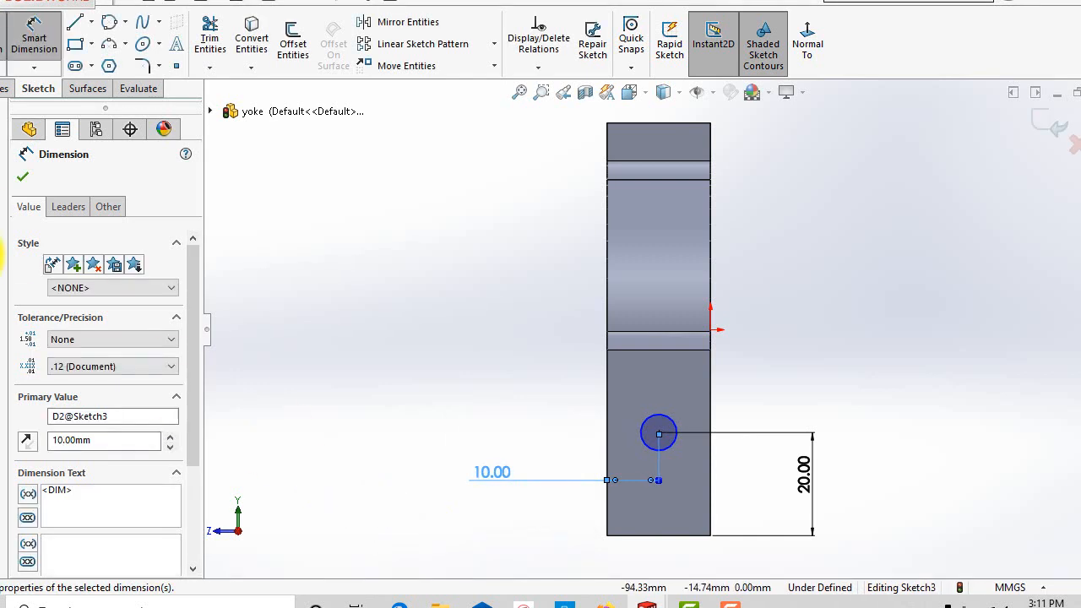
click(25, 179)
Step: Exit the sketch and cut the circle through the leg with a Blind Extruded Cut 10 mm deep
key(f)
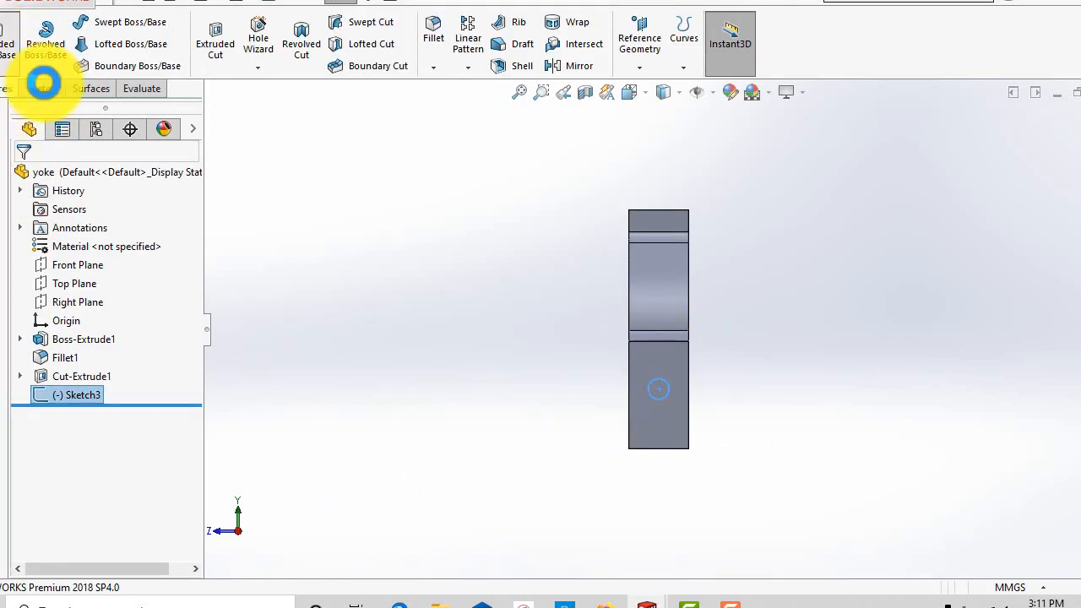
click(45, 176)
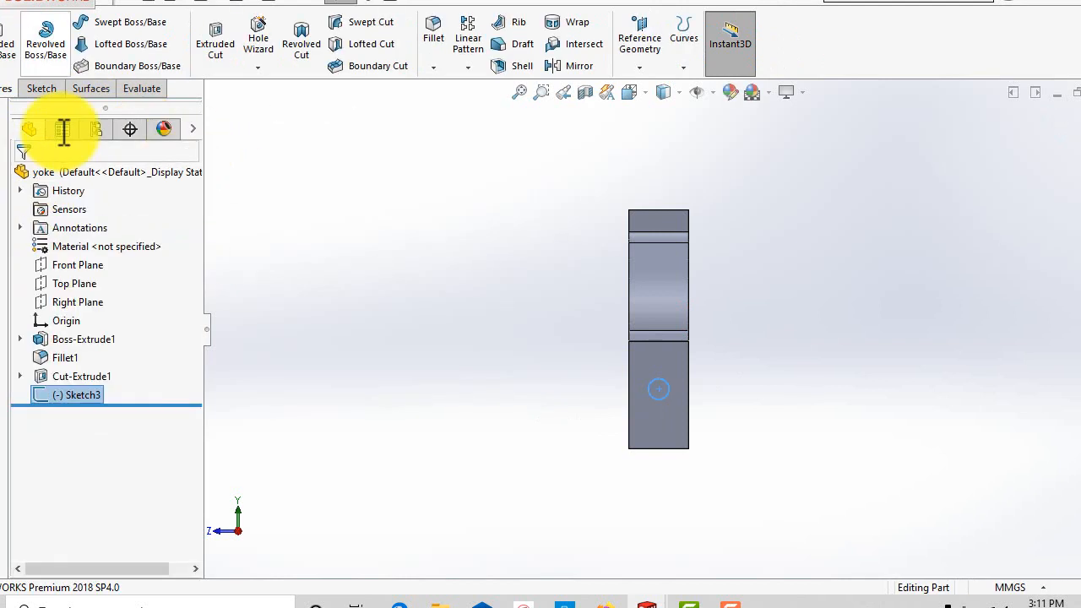
click(229, 45)
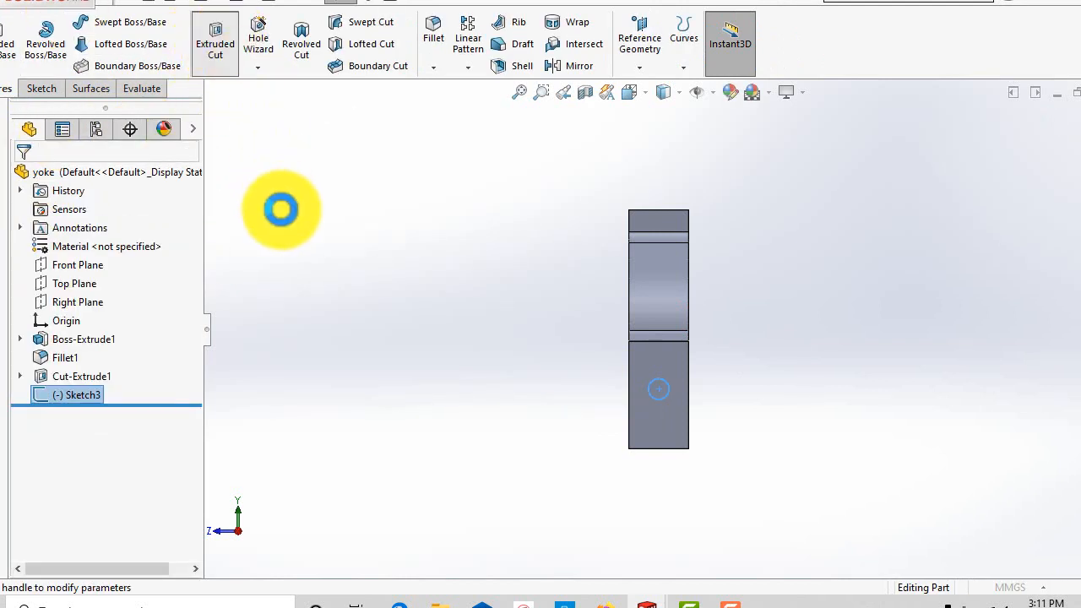
middle_drag(461, 266, 511, 295)
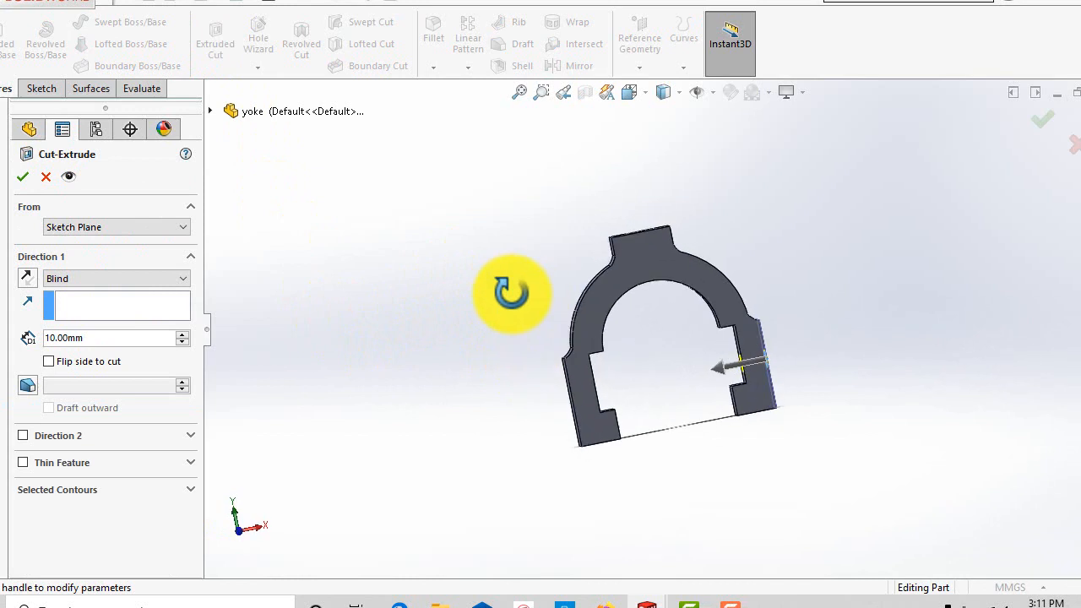
click(22, 177)
Step: Examine the new hole from the outside and inside of its leg, and compare it with the opposite leg
middle_drag(424, 472, 328, 533)
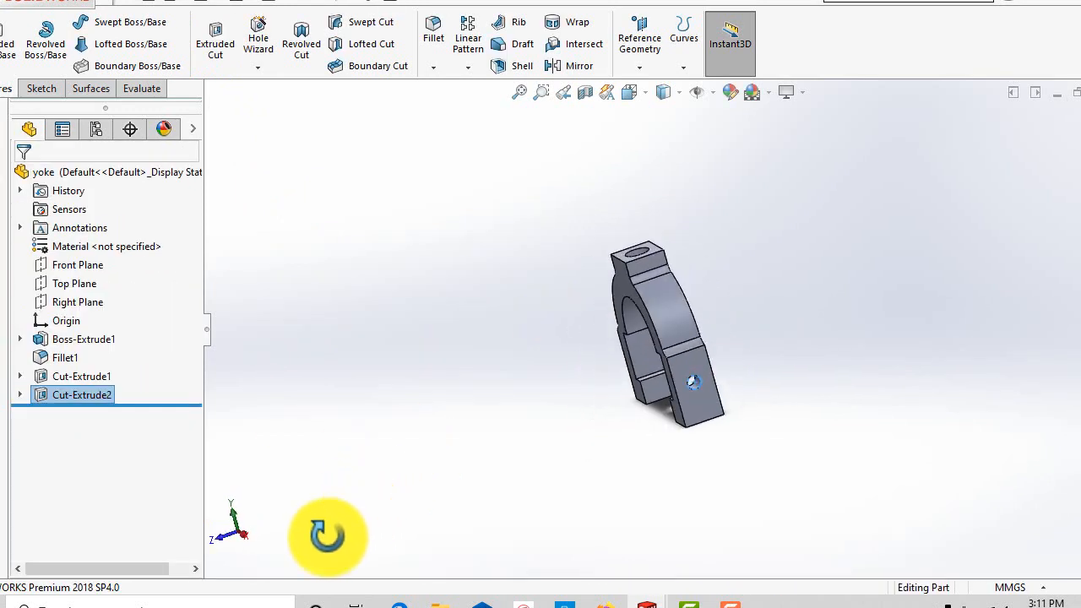
middle_drag(579, 470, 671, 365)
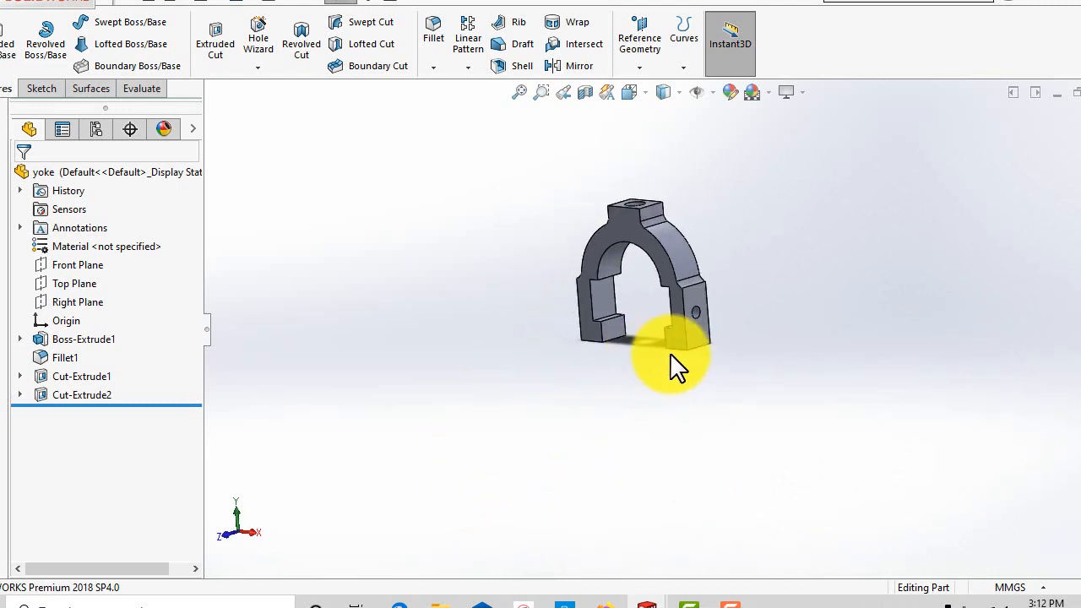
scroll(671, 365, down, 5)
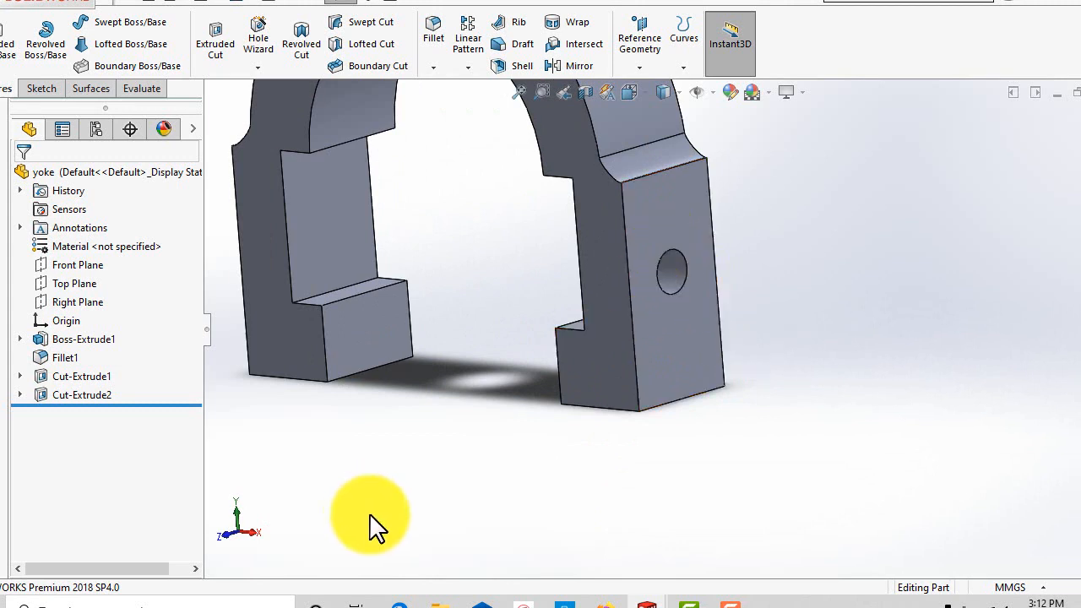
scroll(376, 528, up, 5)
middle_drag(396, 490, 519, 362)
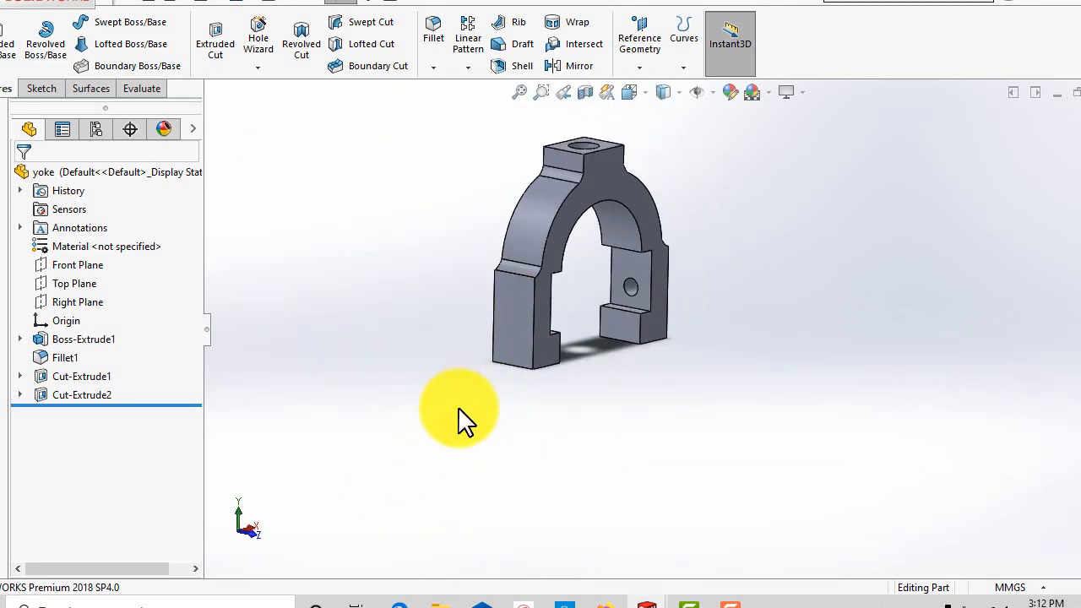
scroll(489, 429, up, 2)
scroll(598, 318, down, 4)
scroll(418, 346, up, 2)
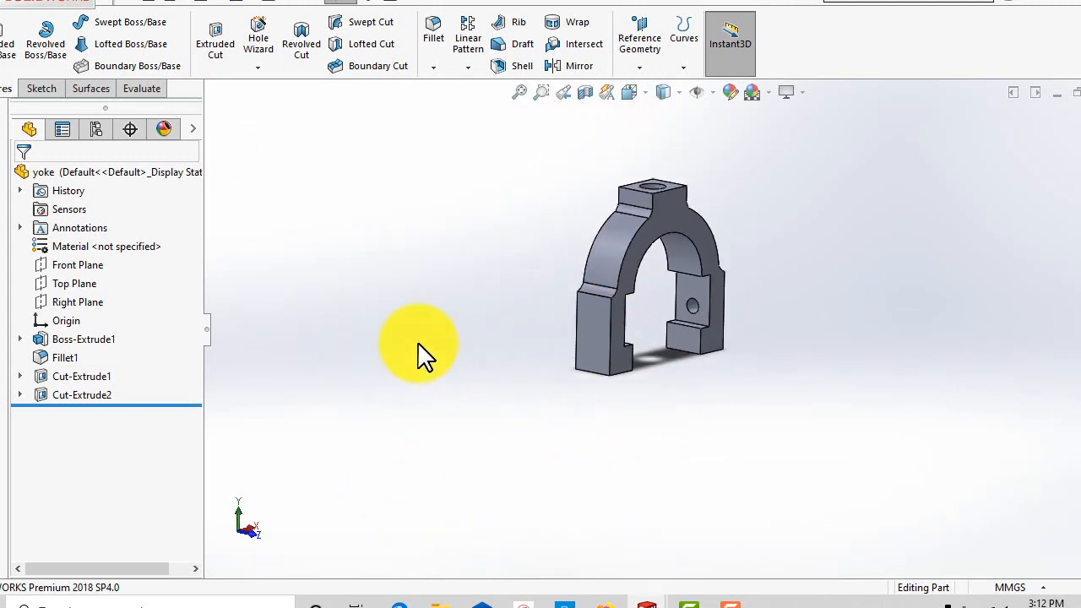
scroll(532, 359, down, 2)
scroll(574, 344, up, 3)
scroll(646, 363, down, 2)
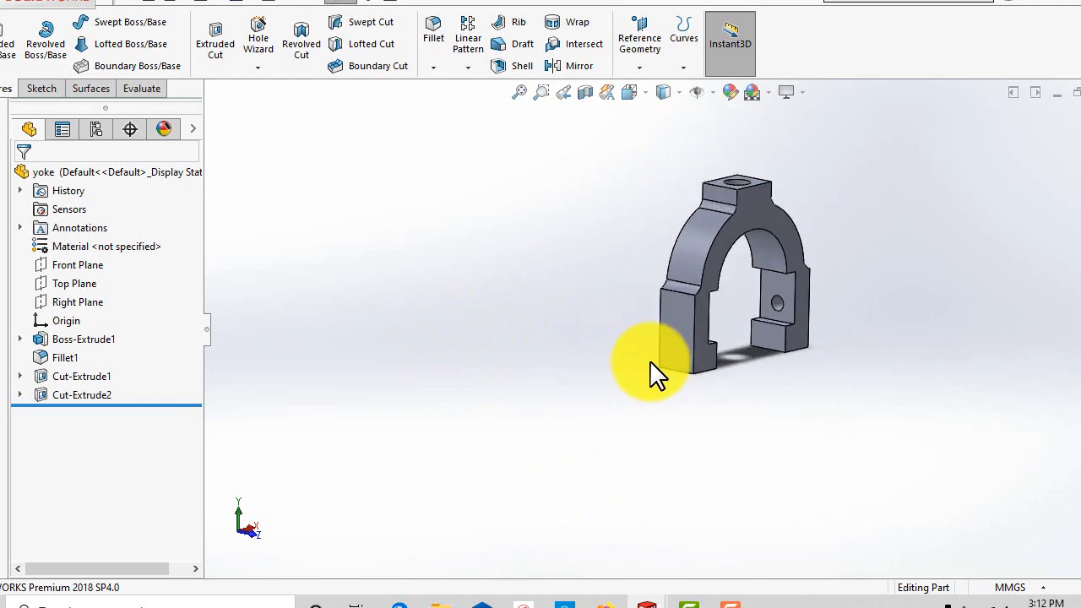
scroll(849, 338, up, 2)
scroll(832, 311, down, 2)
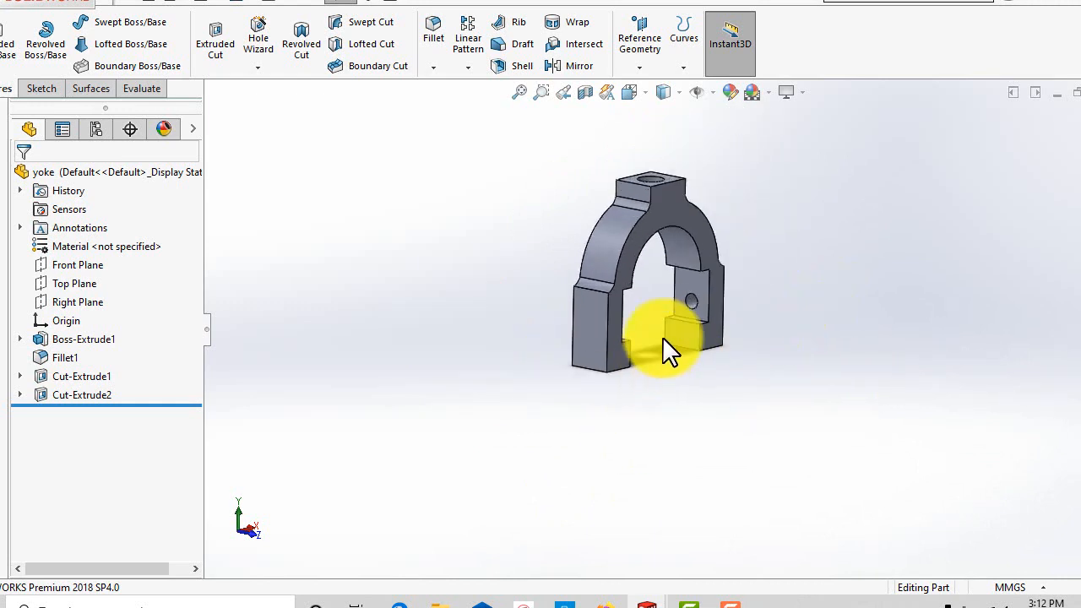
middle_drag(754, 372, 752, 336)
scroll(692, 358, down, 4)
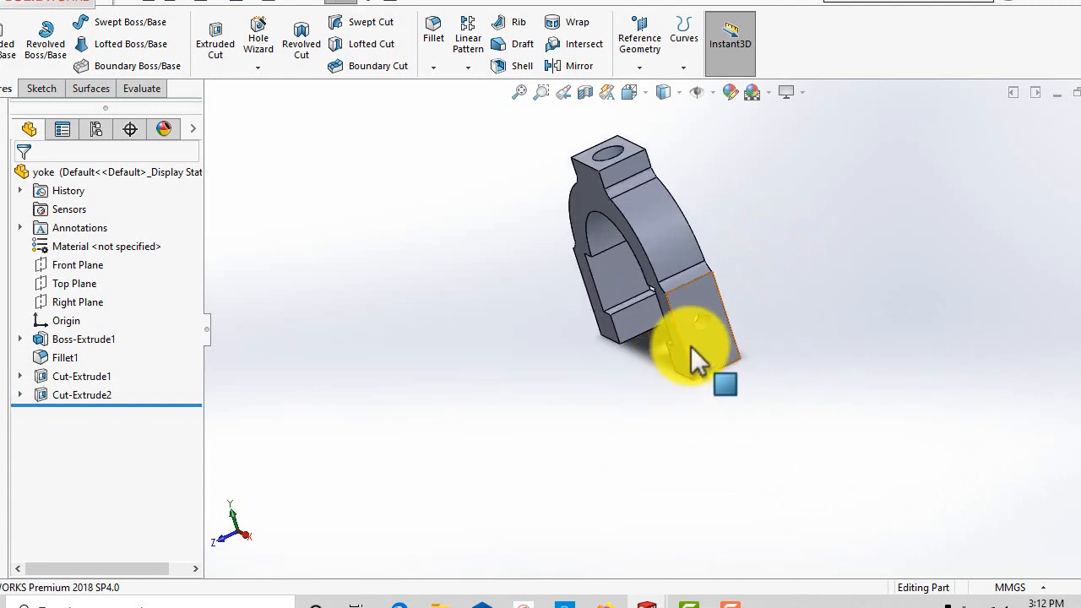
Step: Start a sketch on the opposite leg's outer face and project the existing hole's circular edge into it with Convert Entities
mouse_move(463, 470)
middle_down()
mouse_move(517, 428)
mouse_move(449, 340)
middle_up()
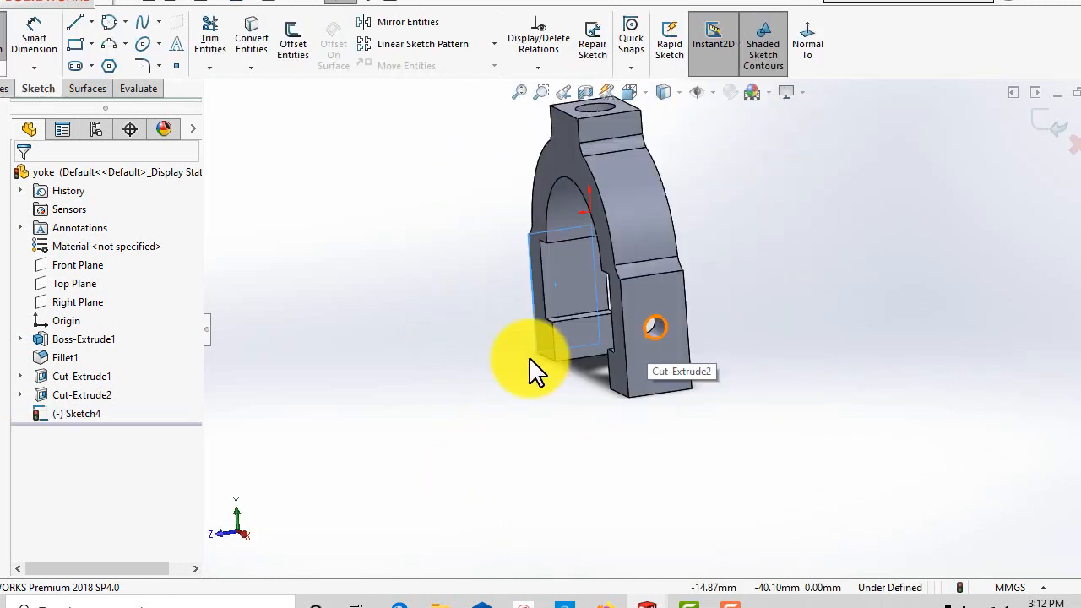
click(648, 340)
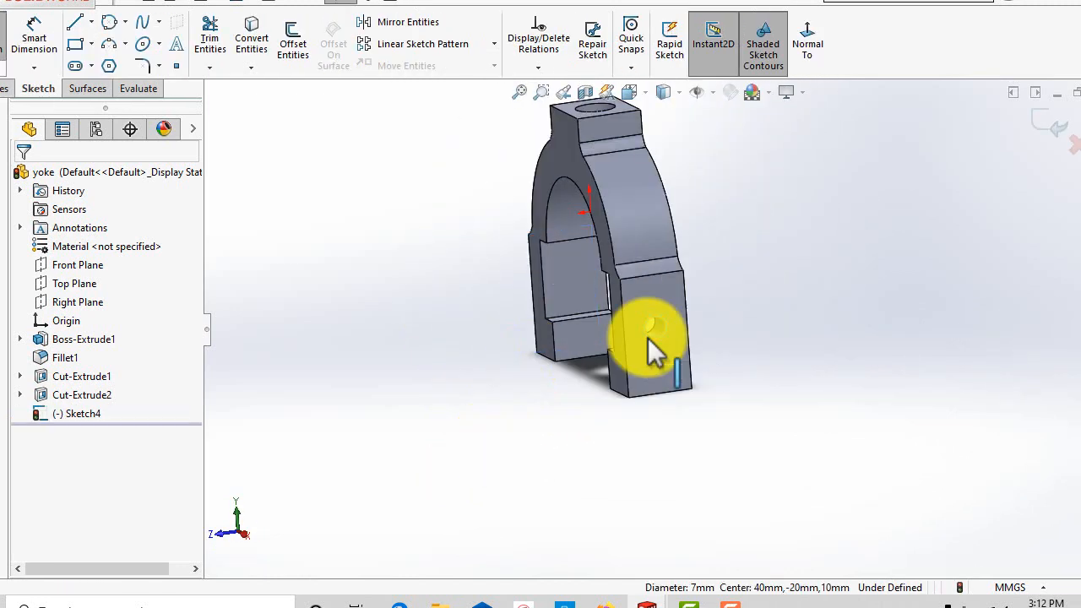
scroll(683, 445, down, 2)
scroll(682, 446, up, 2)
middle_drag(682, 445, 675, 391)
middle_drag(502, 456, 650, 418)
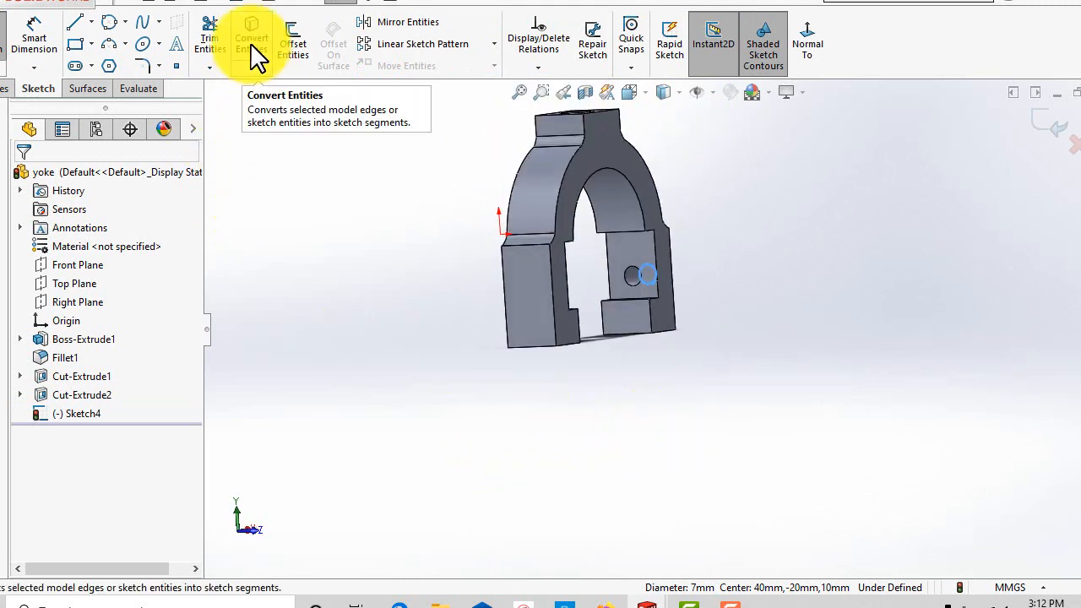
middle_drag(563, 414, 639, 404)
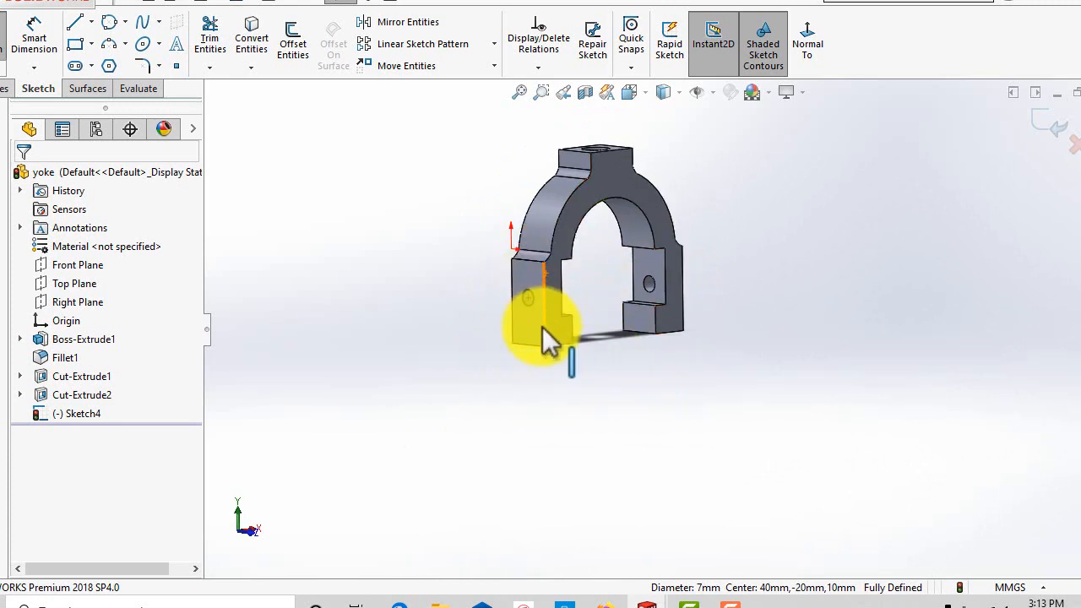
middle_drag(531, 449, 478, 434)
middle_drag(531, 410, 582, 401)
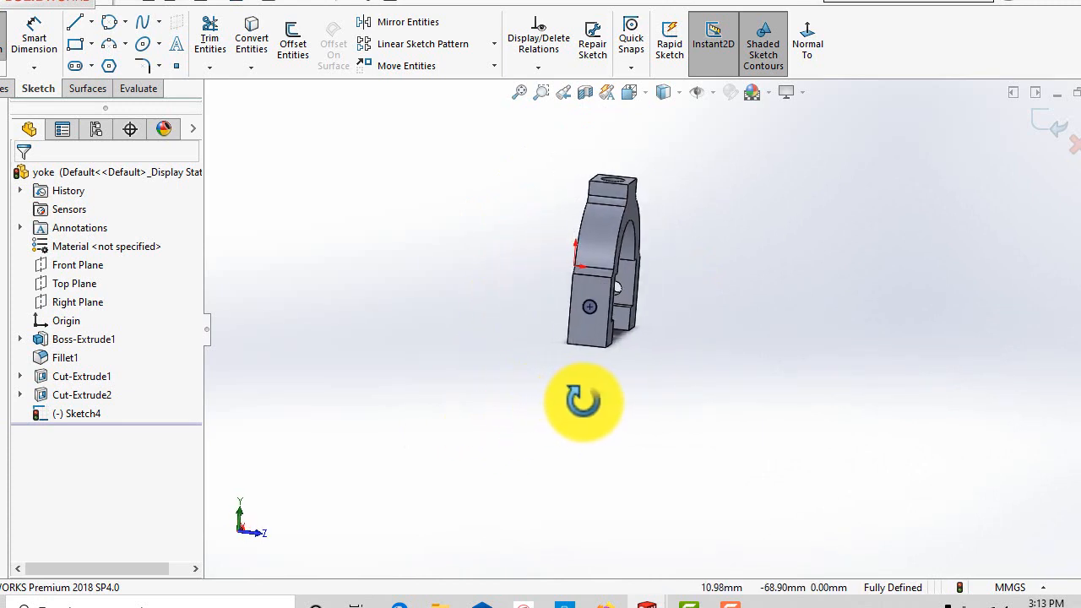
Step: Exit the sketch and cut the projected circle through the opposite leg with a Blind Extruded Cut 10 mm deep
scroll(591, 395, down, 3)
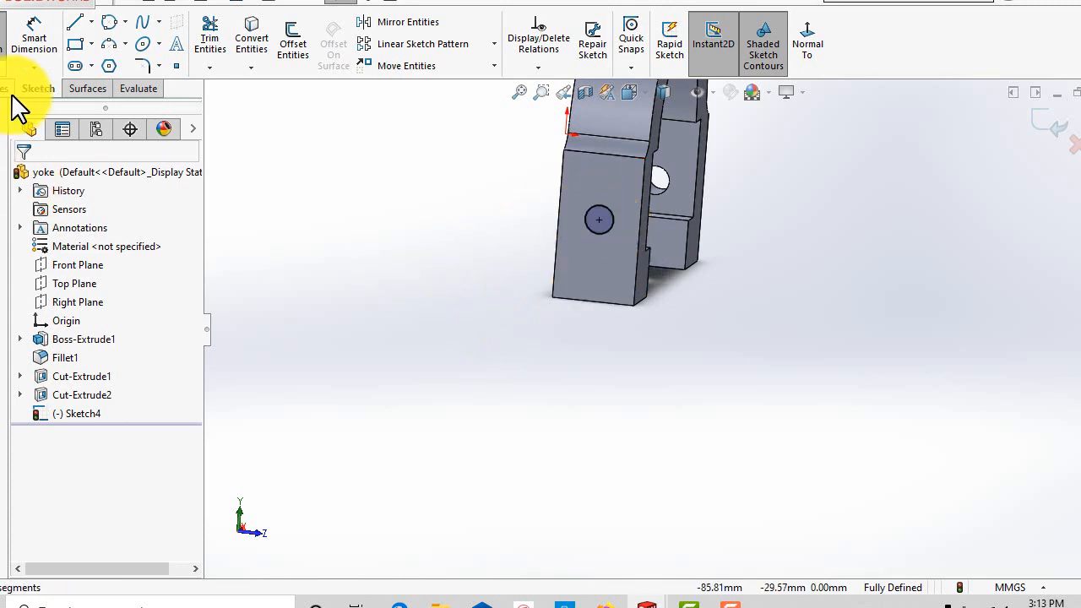
click(1, 56)
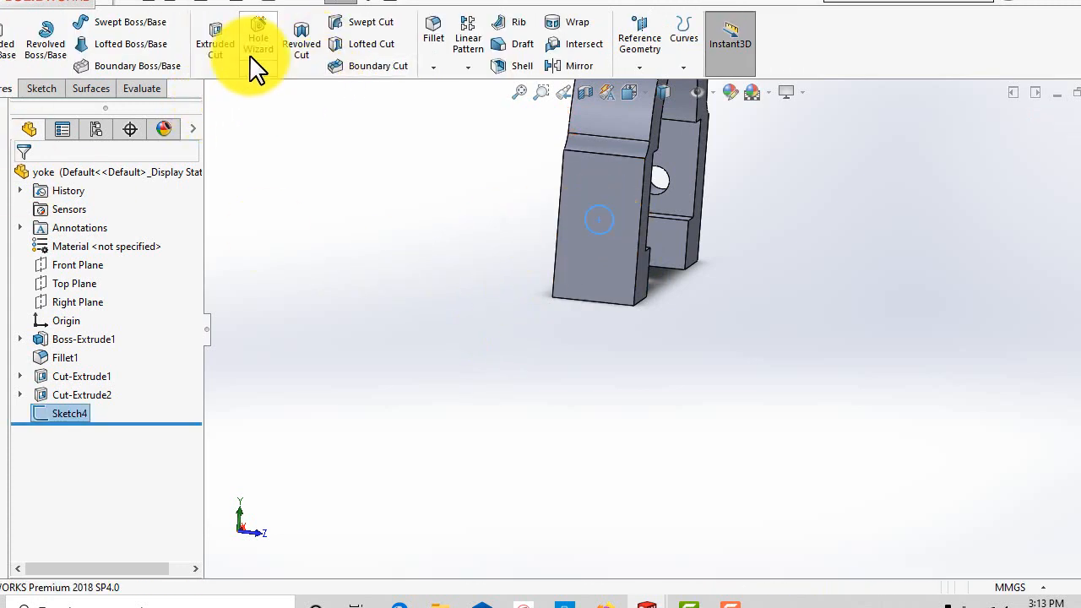
click(224, 57)
middle_drag(471, 273, 298, 244)
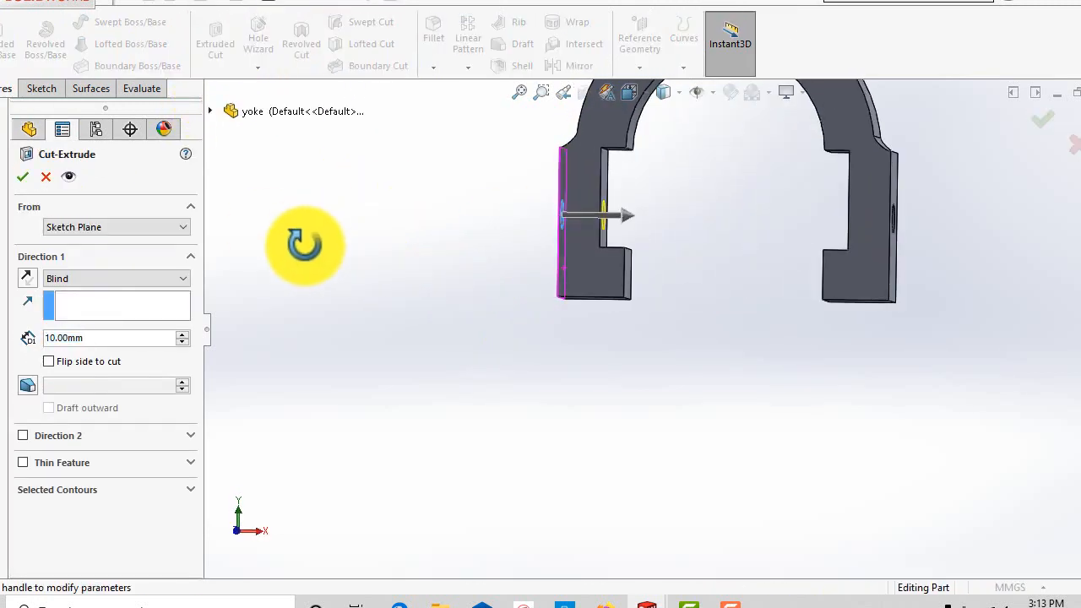
click(19, 177)
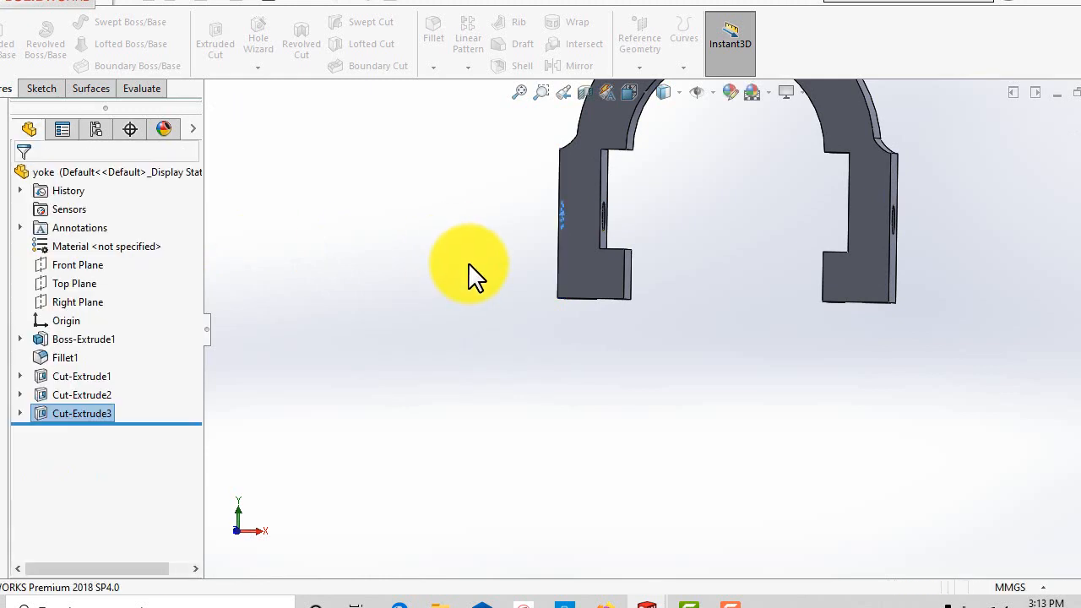
Step: Examine the holes in both legs of the yoke from several angles and compare their positions
middle_drag(538, 362, 715, 367)
key(f)
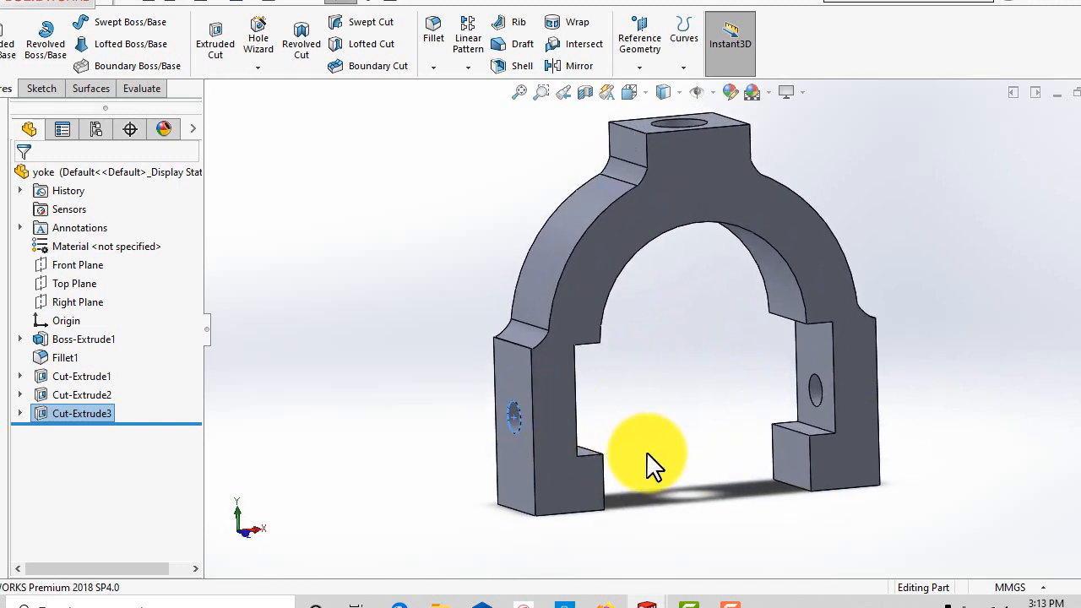
scroll(651, 456, up, 3)
middle_drag(656, 463, 571, 479)
scroll(647, 459, down, 2)
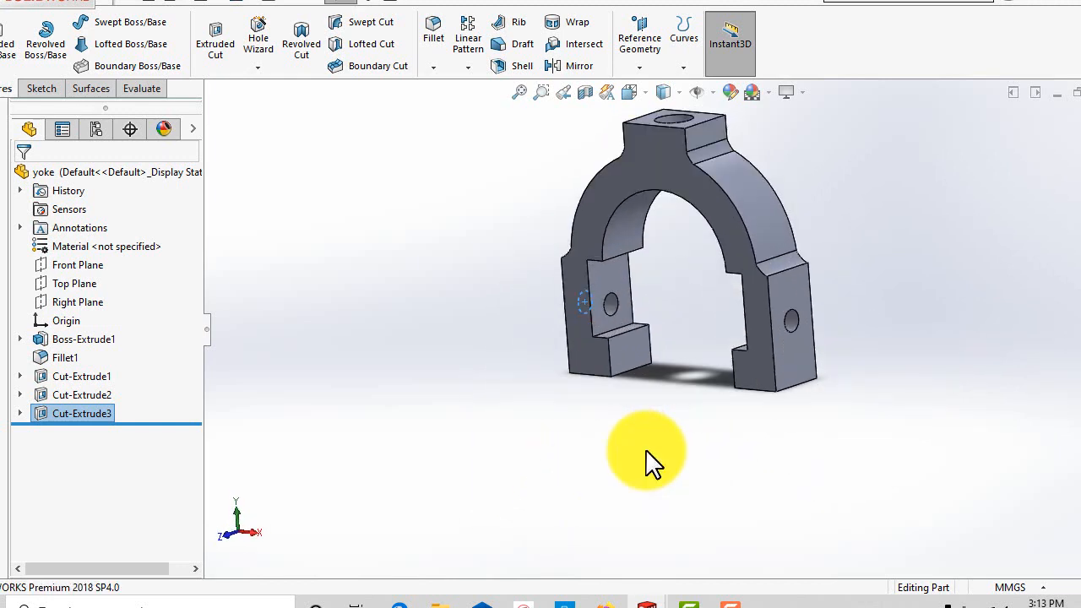
scroll(647, 385, up, 3)
scroll(664, 349, down, 3)
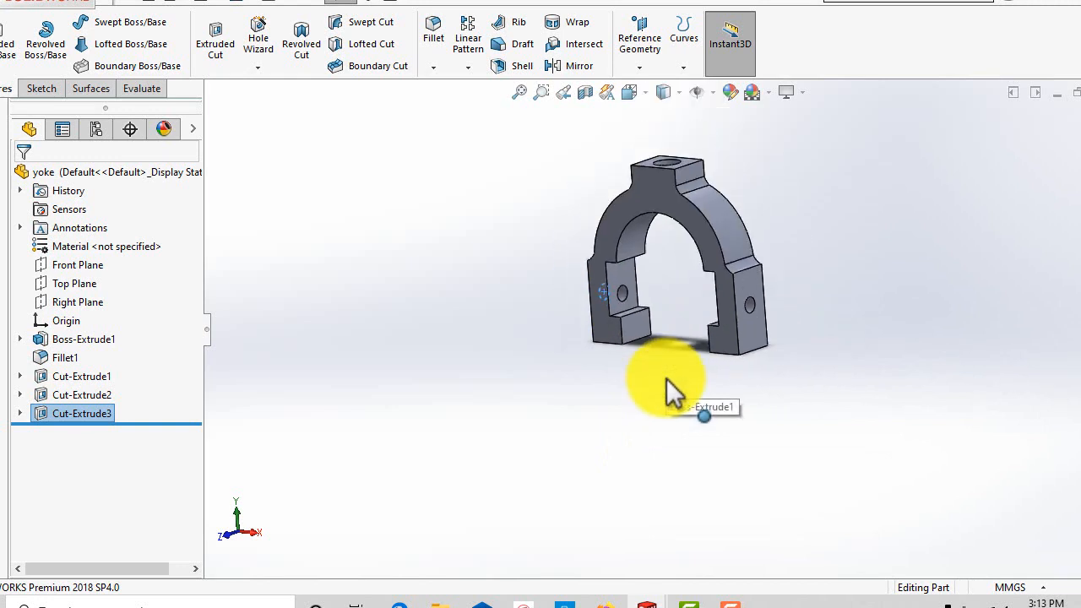
middle_drag(666, 379, 664, 311)
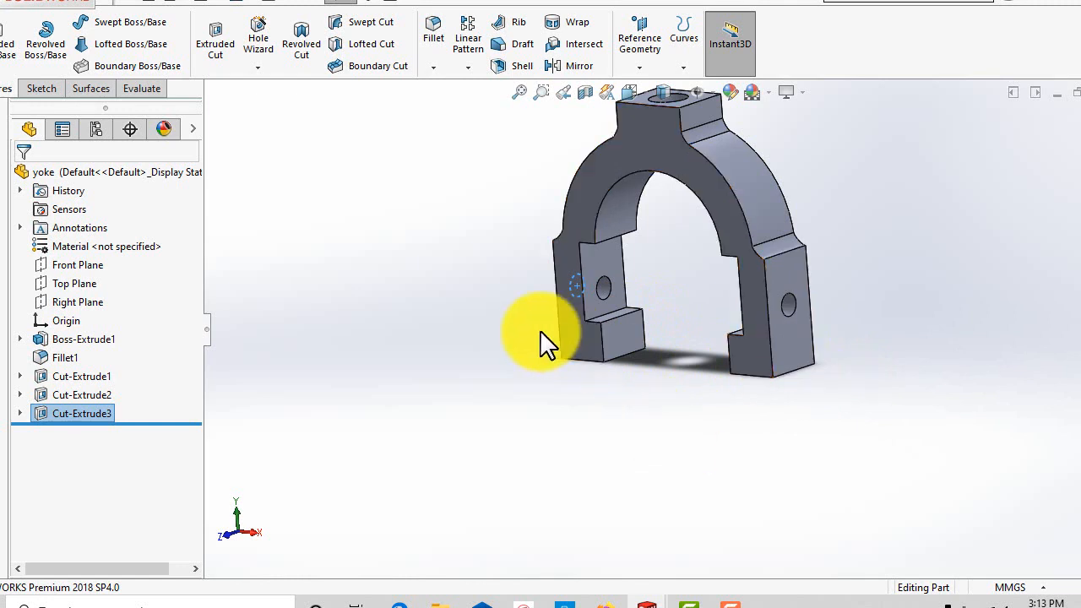
Step: Start a sketch on one leg's outer face and project the other leg's inner foot face into it with Convert Entities
scroll(792, 362, down, 2)
right_click(793, 316)
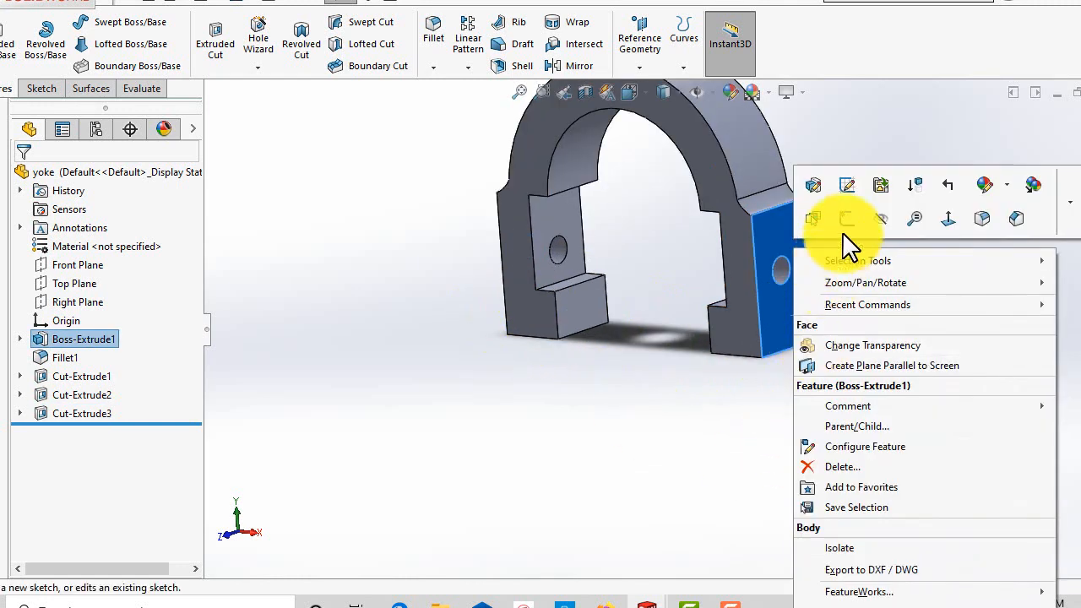
click(848, 218)
scroll(650, 388, up, 2)
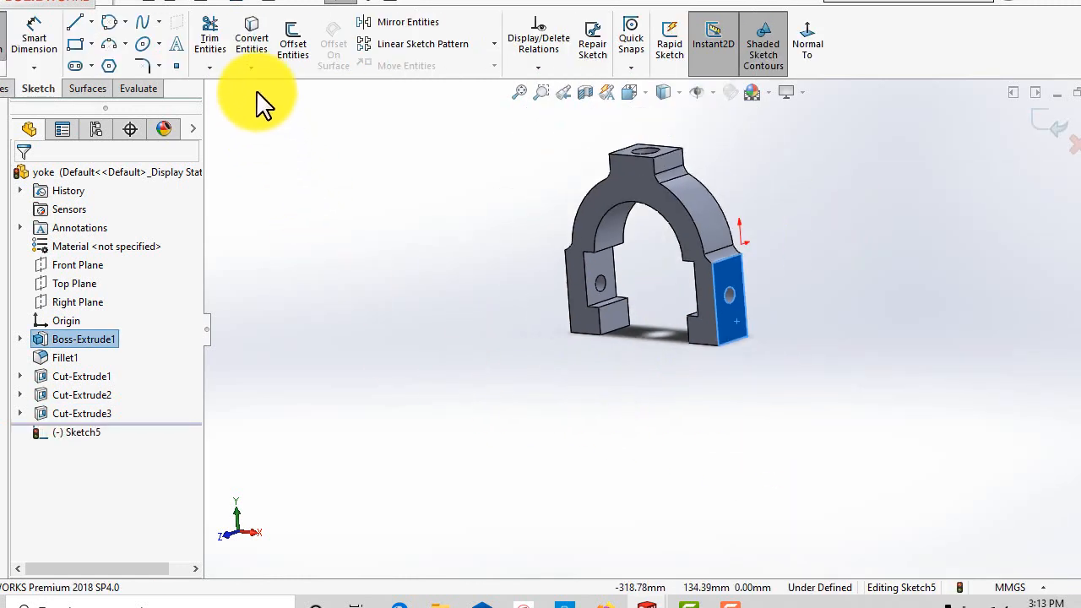
click(624, 318)
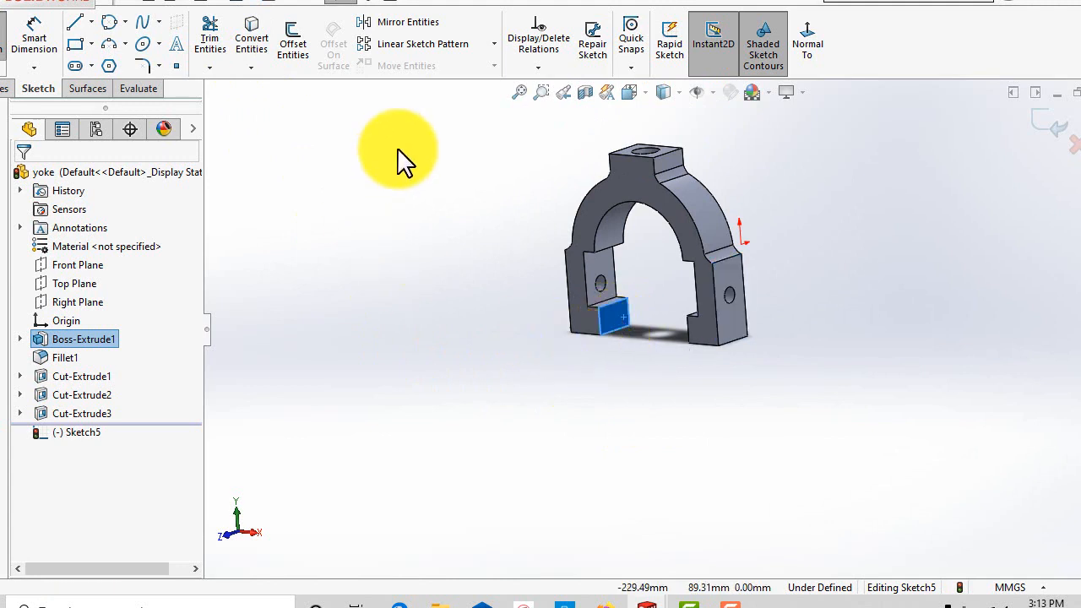
scroll(636, 336, down, 2)
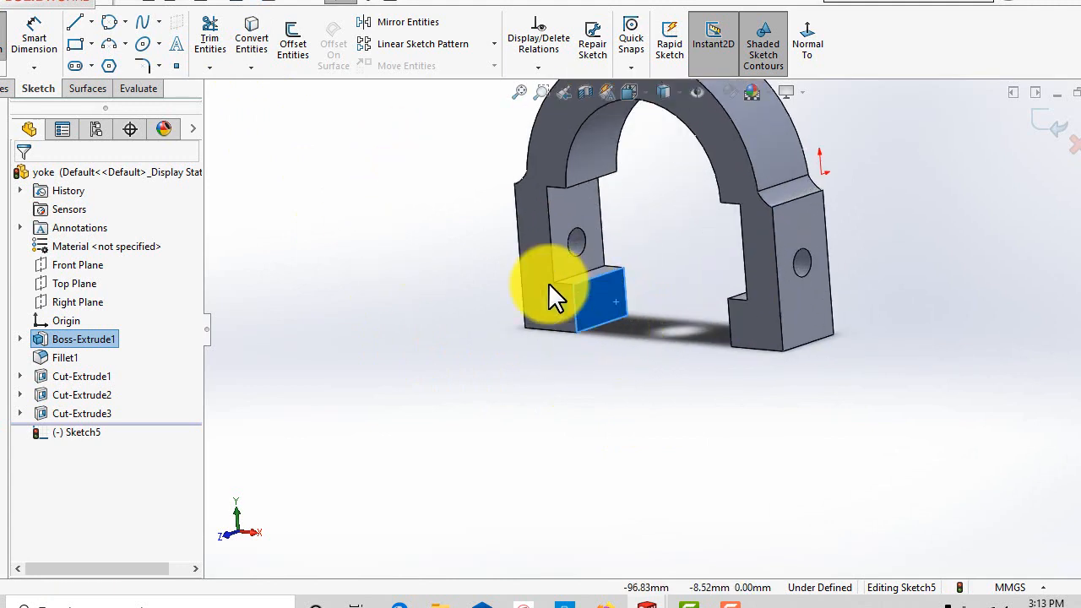
click(252, 51)
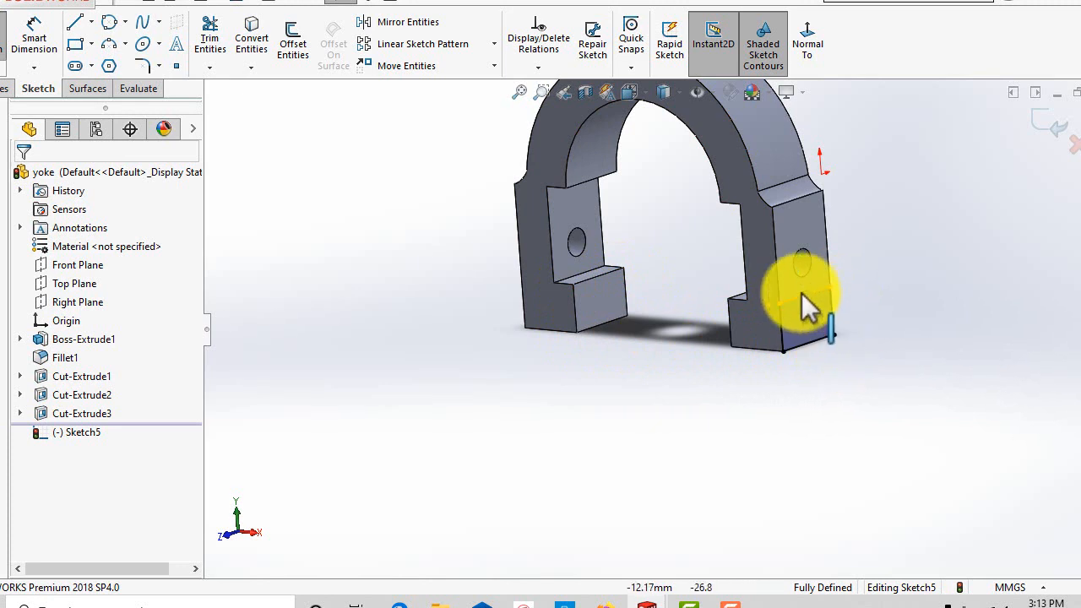
Step: Extrude the projected rectangle outward from the leg as a solid bar
scroll(935, 379, up, 3)
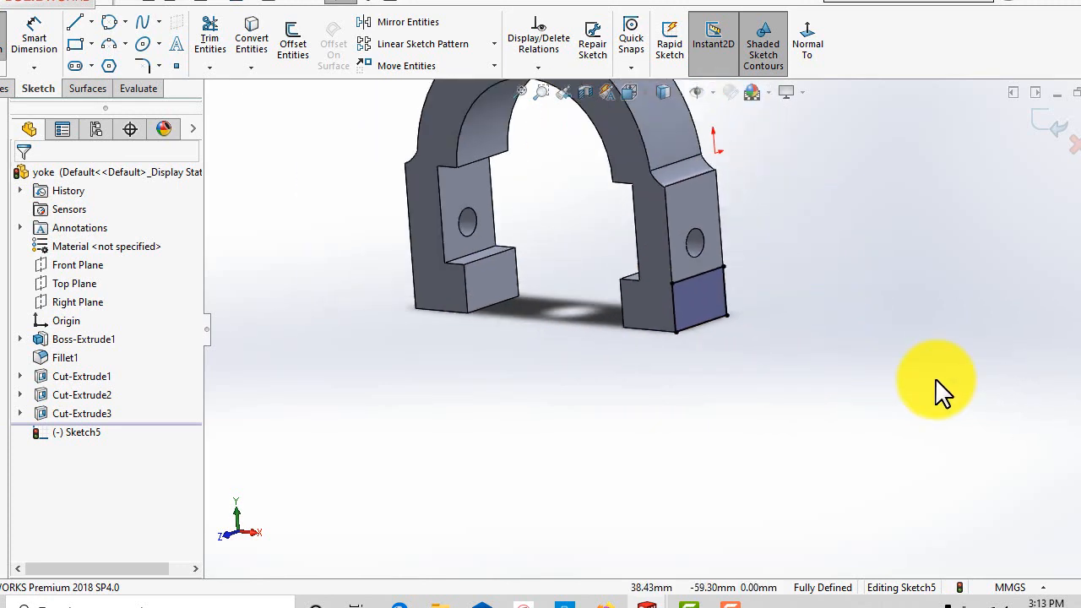
scroll(666, 237, up, 3)
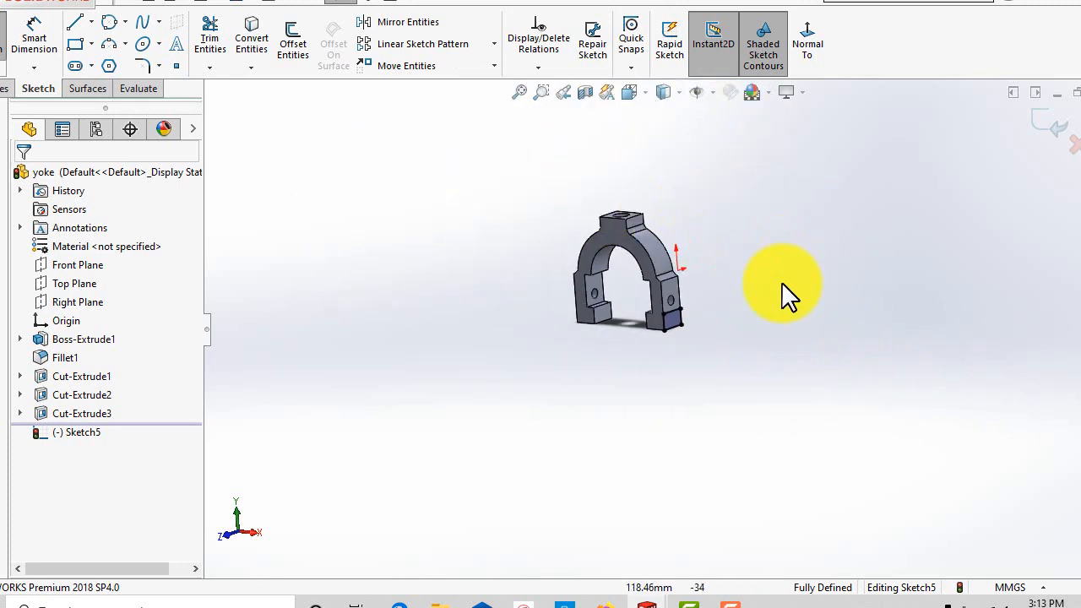
middle_drag(520, 329, 543, 279)
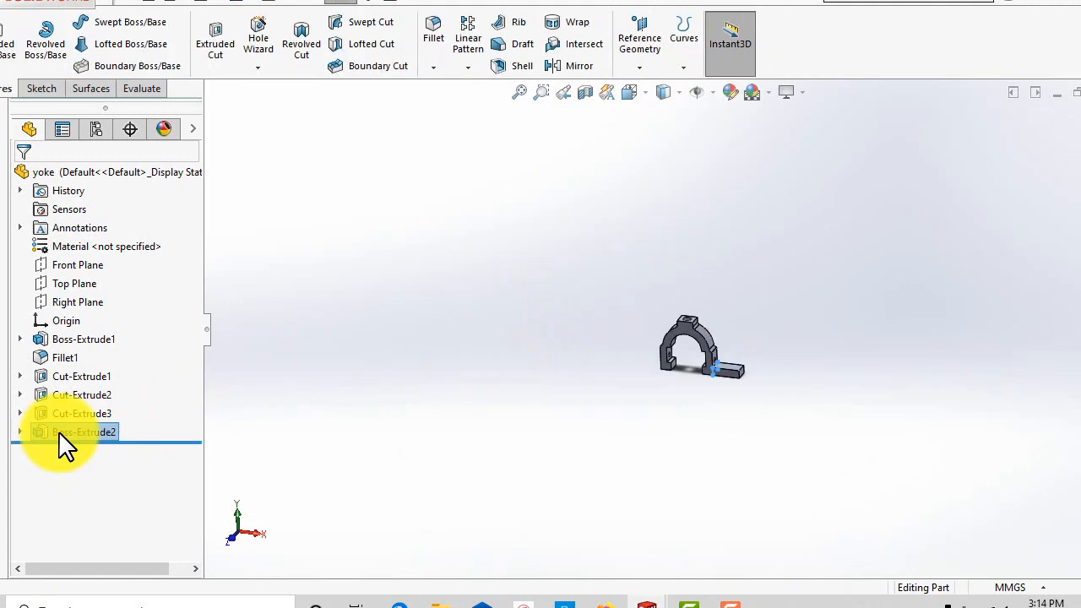
right_click(66, 435)
click(789, 388)
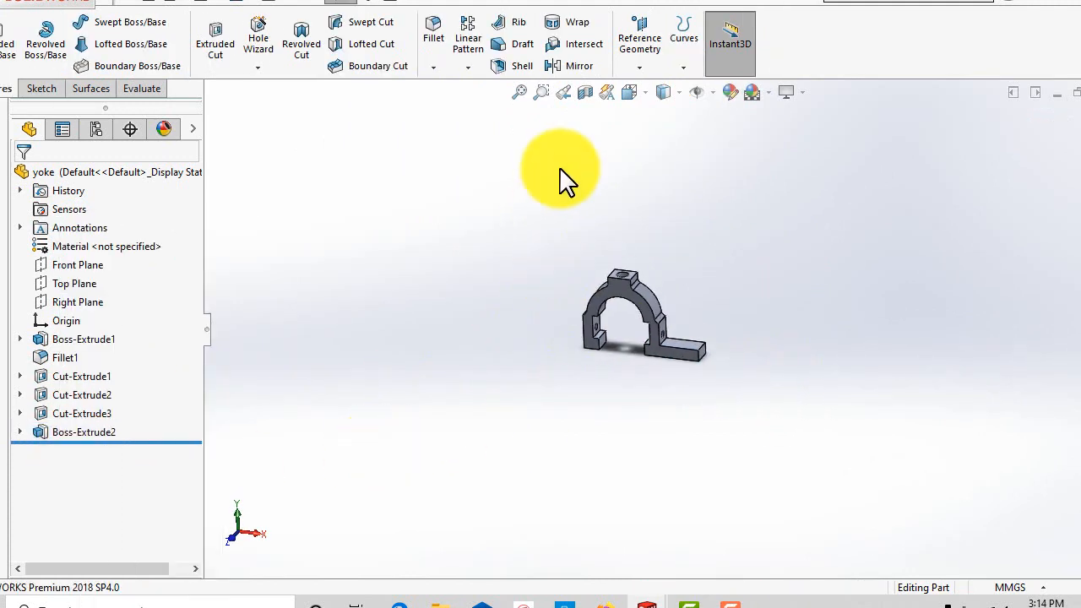
Step: Create a reference plane above the yoke, parallel to its top face
click(639, 67)
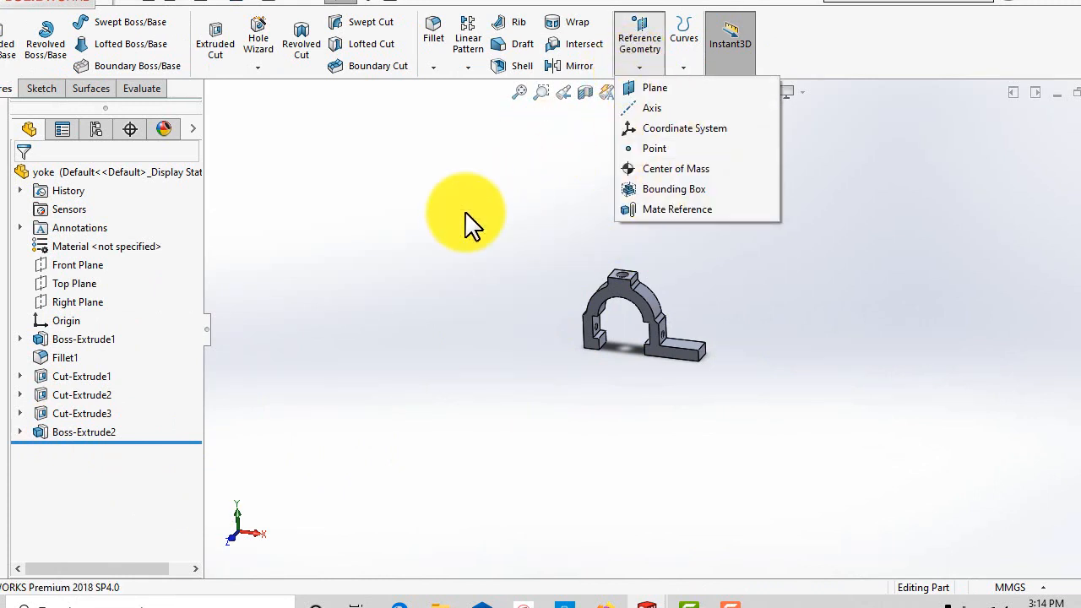
click(451, 219)
click(639, 68)
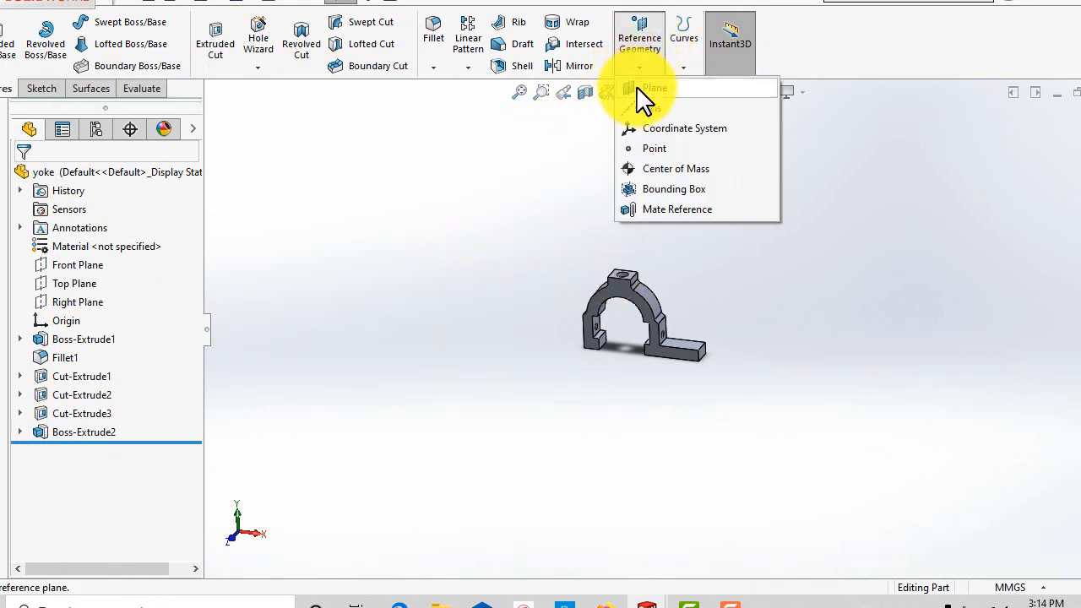
click(658, 90)
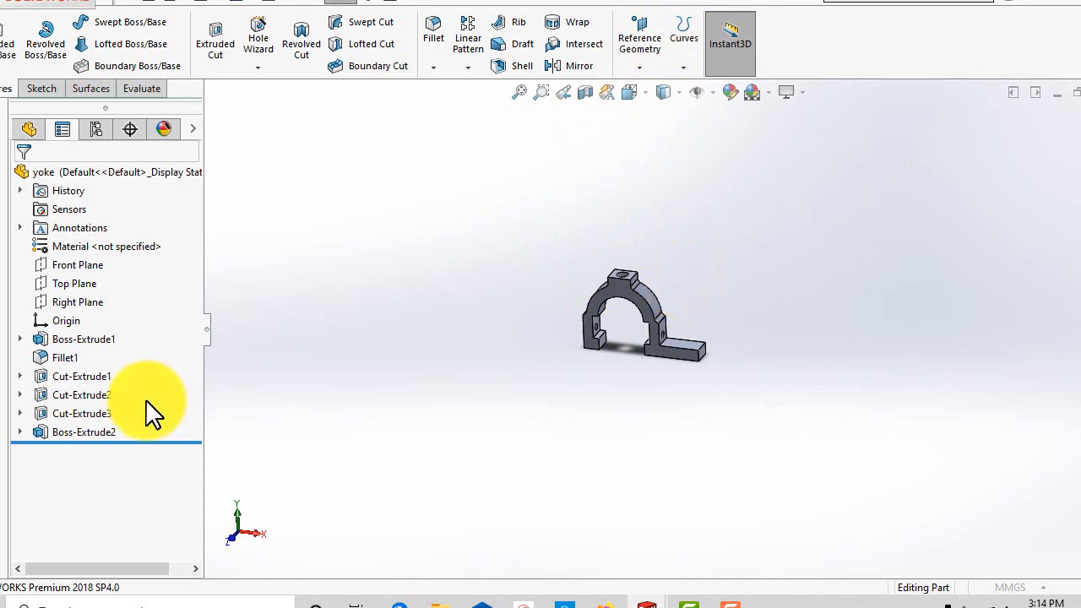
scroll(625, 295, down, 5)
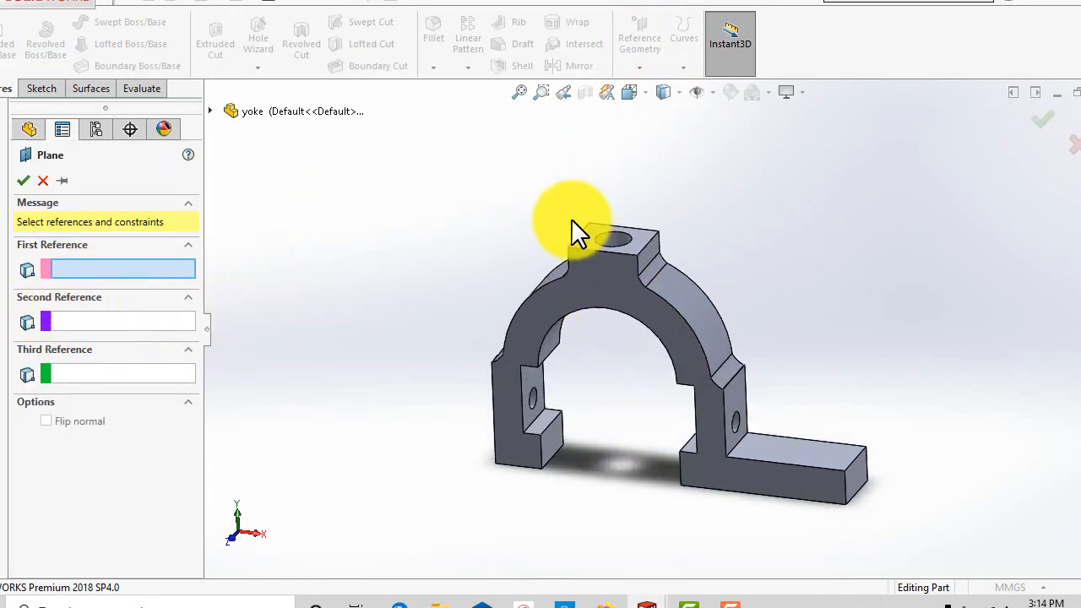
middle_drag(370, 487, 401, 475)
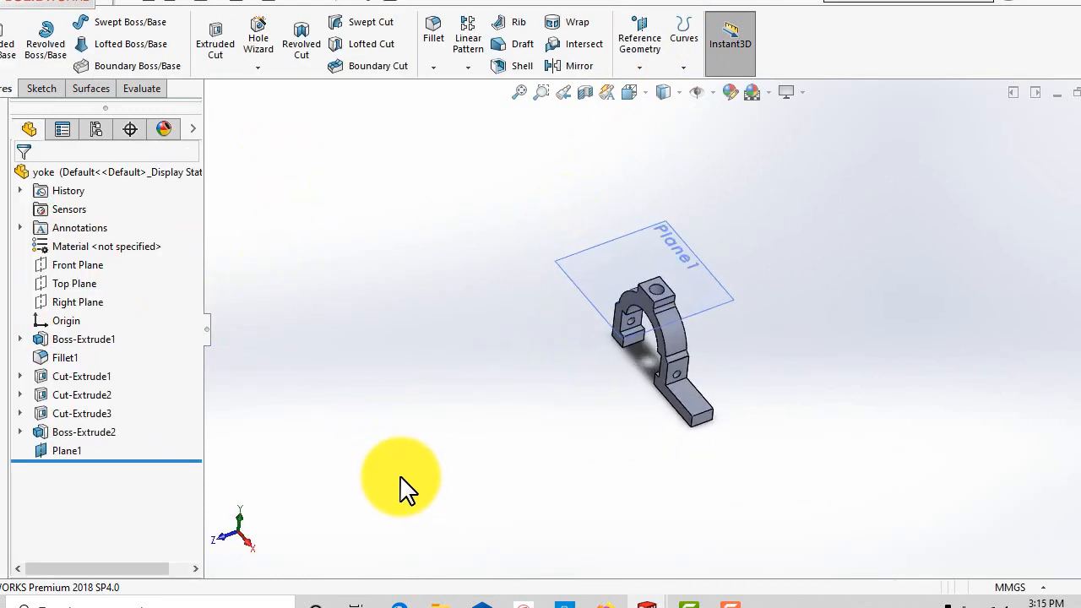
Step: Start a sketch on the new reference plane above the yoke
scroll(791, 337, down, 3)
scroll(751, 325, up, 1)
middle_drag(716, 319, 786, 424)
scroll(570, 308, down, 4)
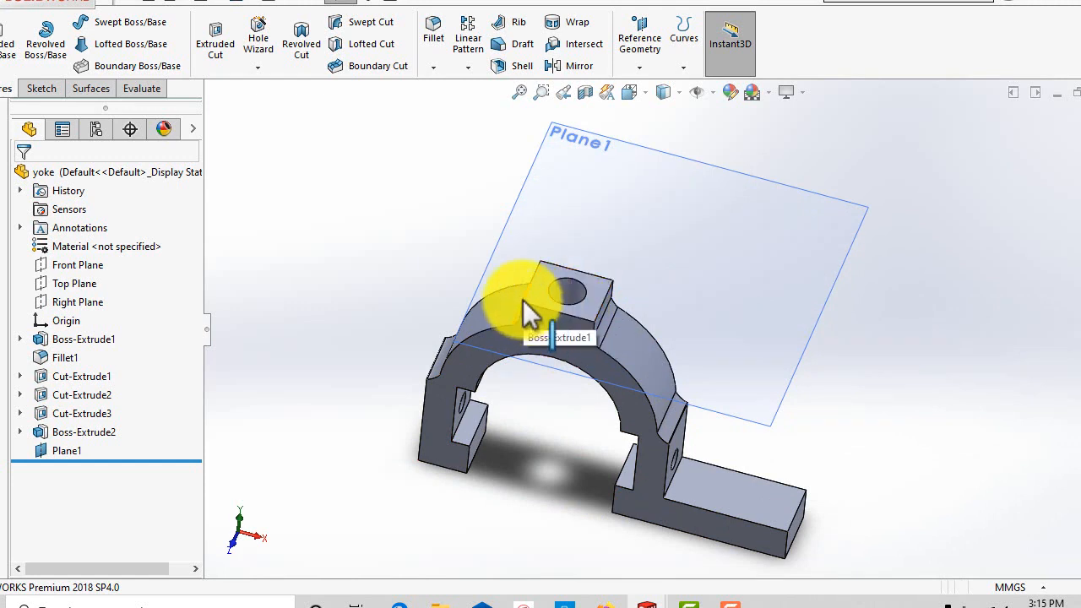
scroll(424, 451, up, 3)
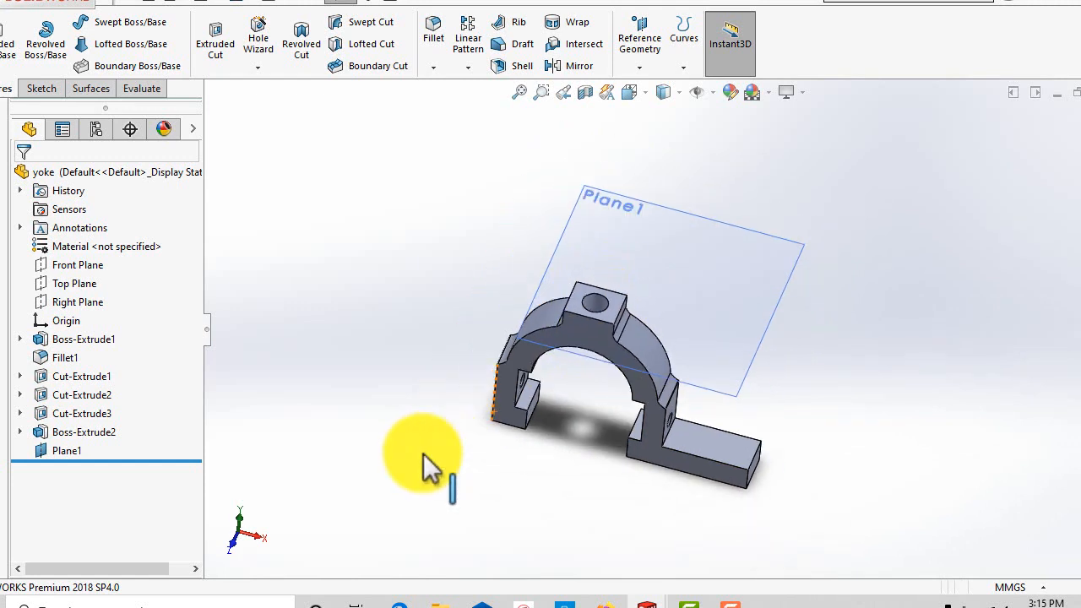
middle_drag(459, 459, 445, 395)
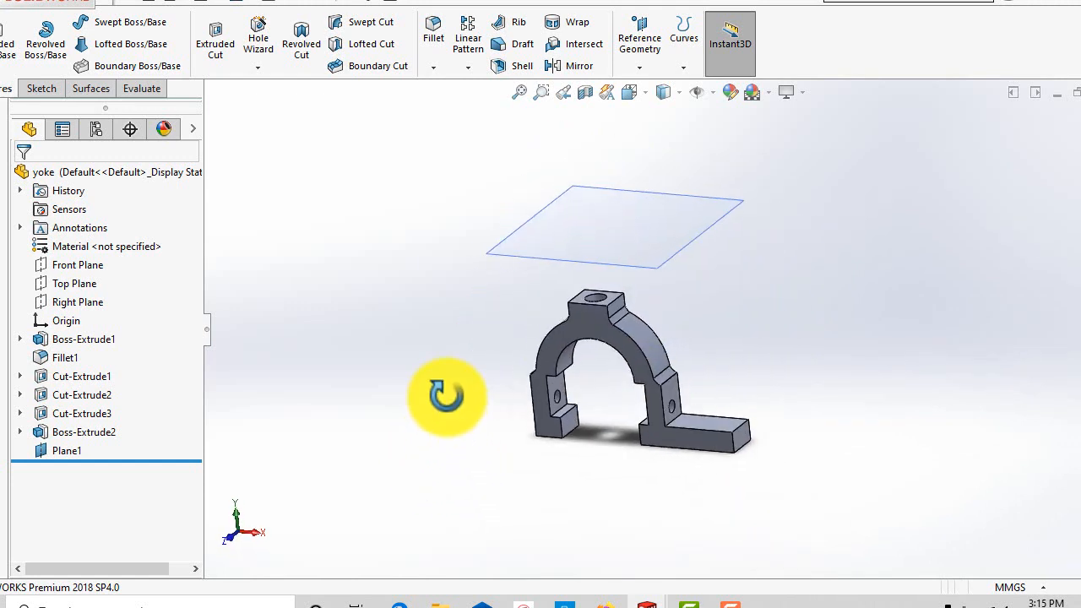
right_click(552, 255)
click(609, 223)
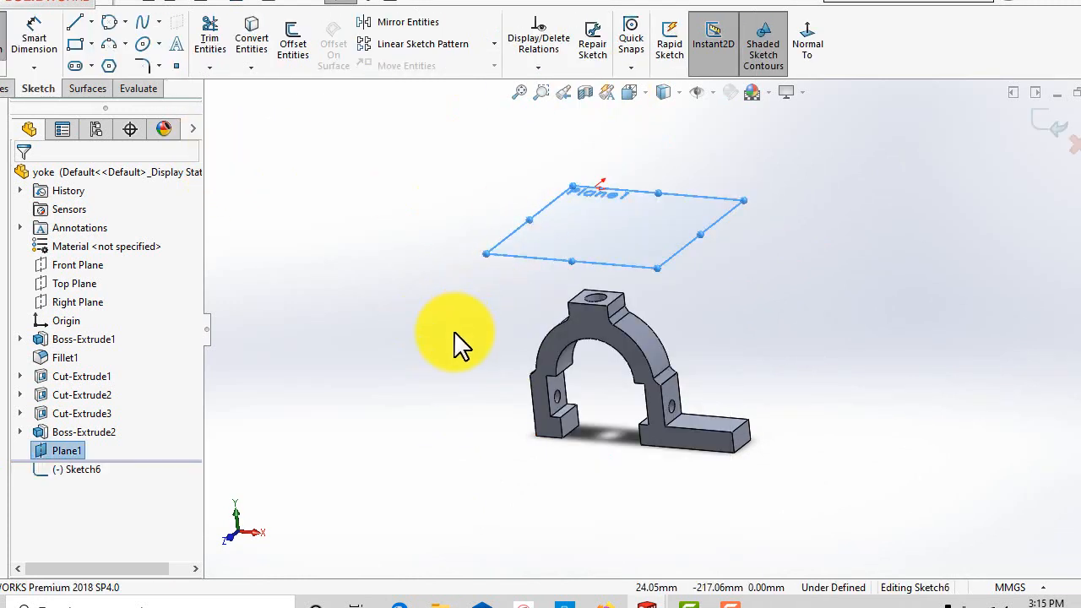
Step: Project the outline of the yoke's top face onto the plane with Convert Entities
middle_drag(467, 346, 473, 386)
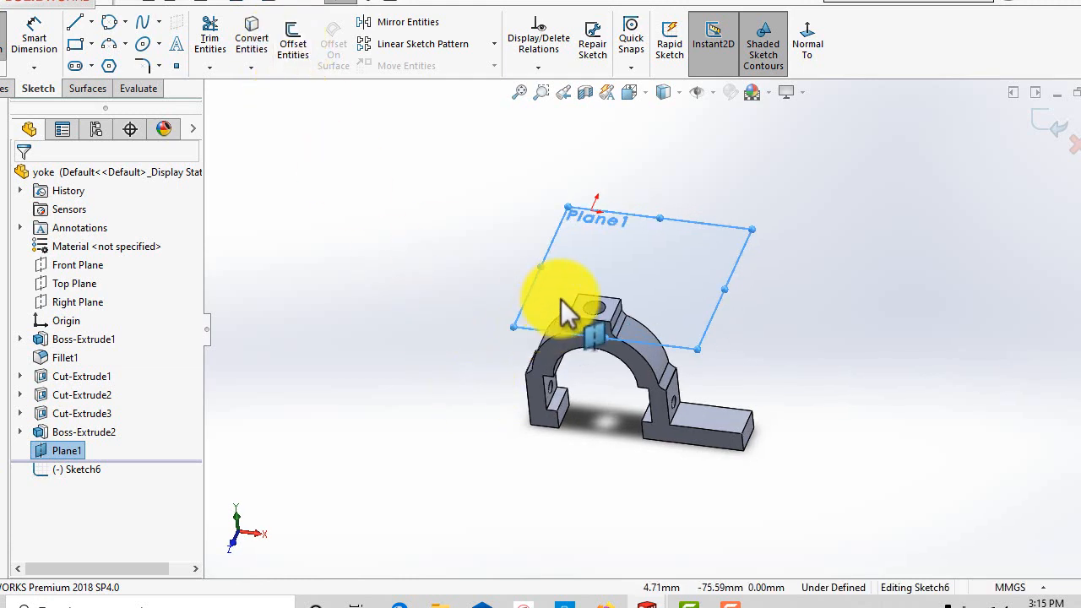
scroll(591, 354, down, 3)
click(598, 353)
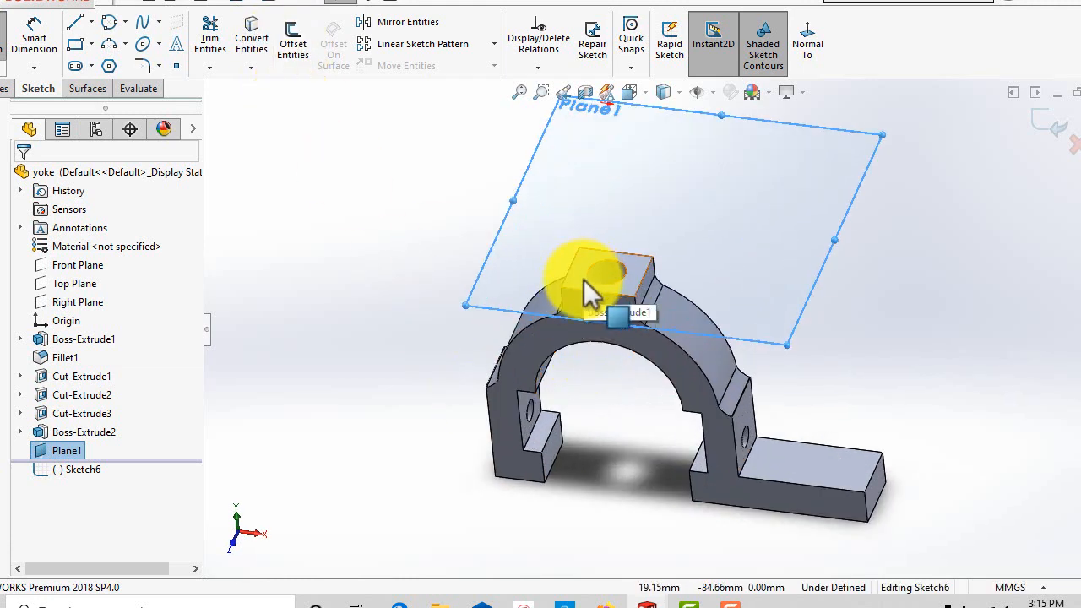
click(588, 292)
click(248, 47)
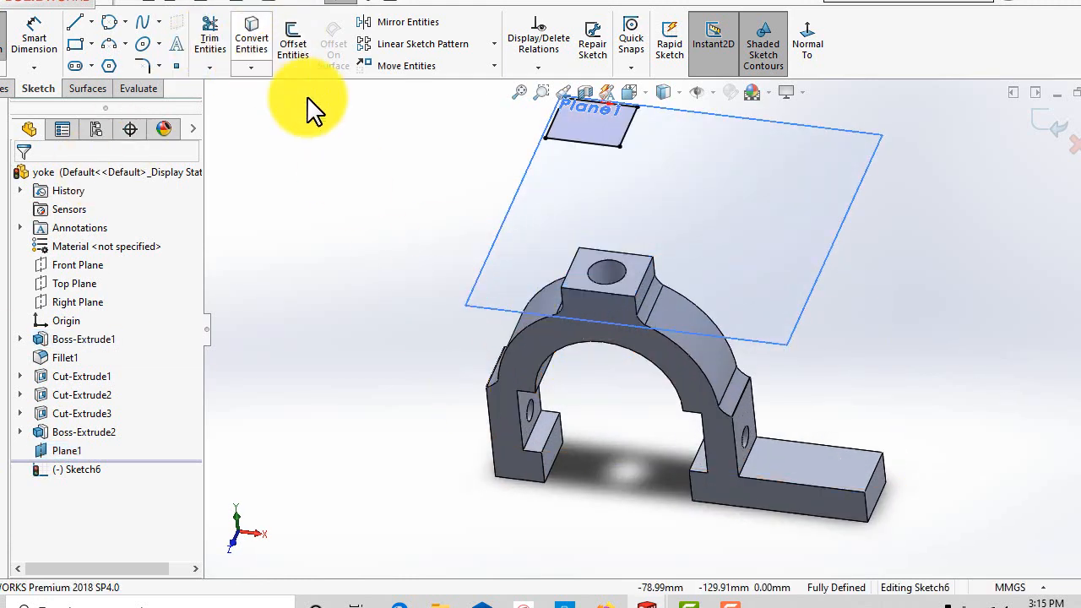
Step: Project the circular edge of the top hole into the same sketch with Convert Entities and exit the sketch
scroll(439, 359, up, 2)
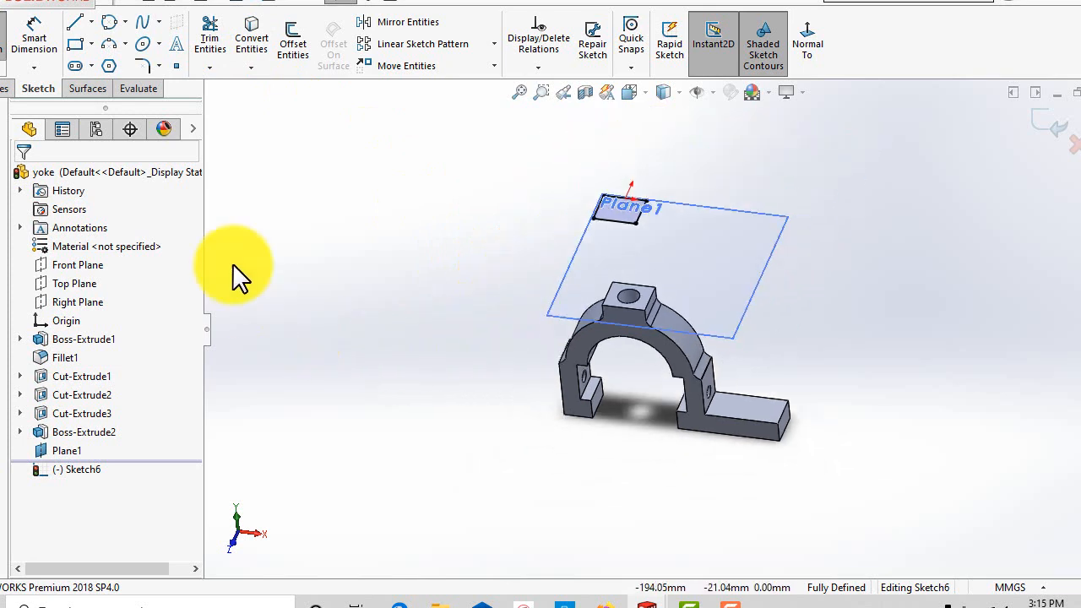
click(634, 301)
click(256, 48)
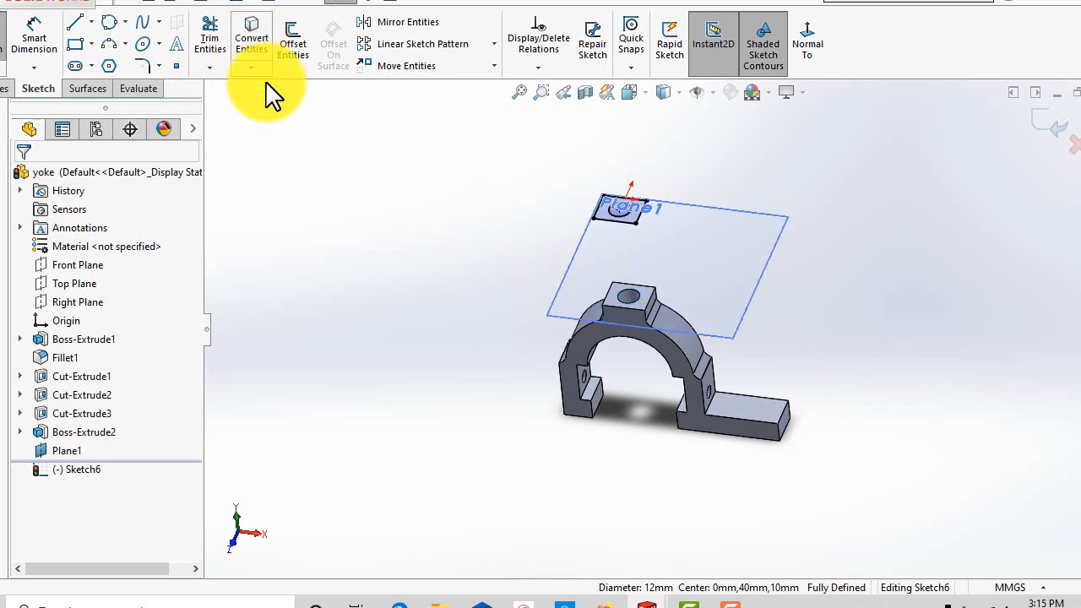
mouse_move(345, 267)
middle_down()
mouse_move(357, 194)
mouse_move(349, 287)
mouse_move(230, 182)
middle_up()
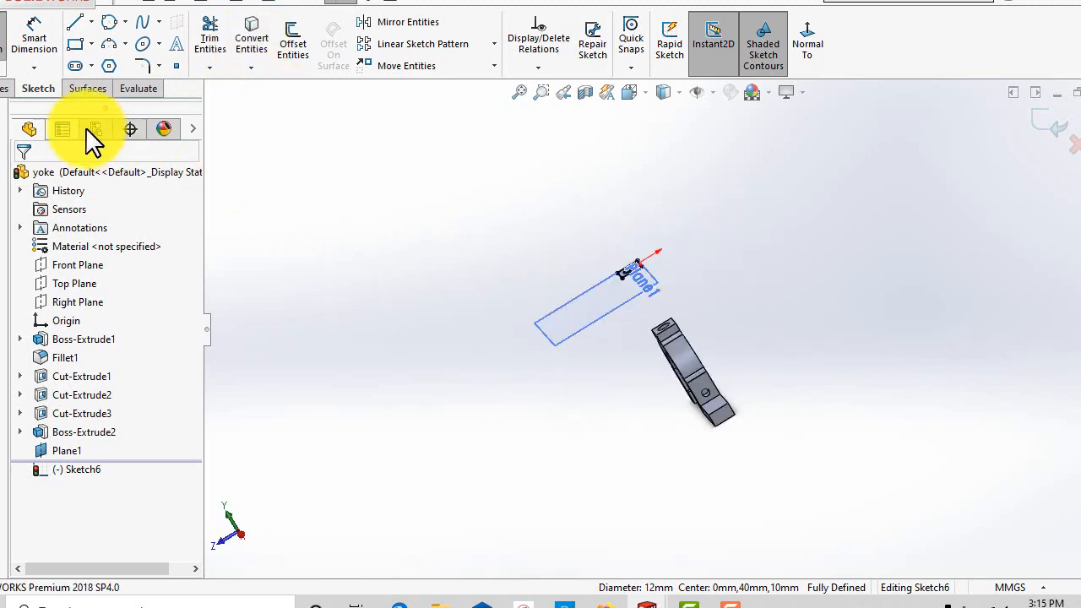
click(2, 49)
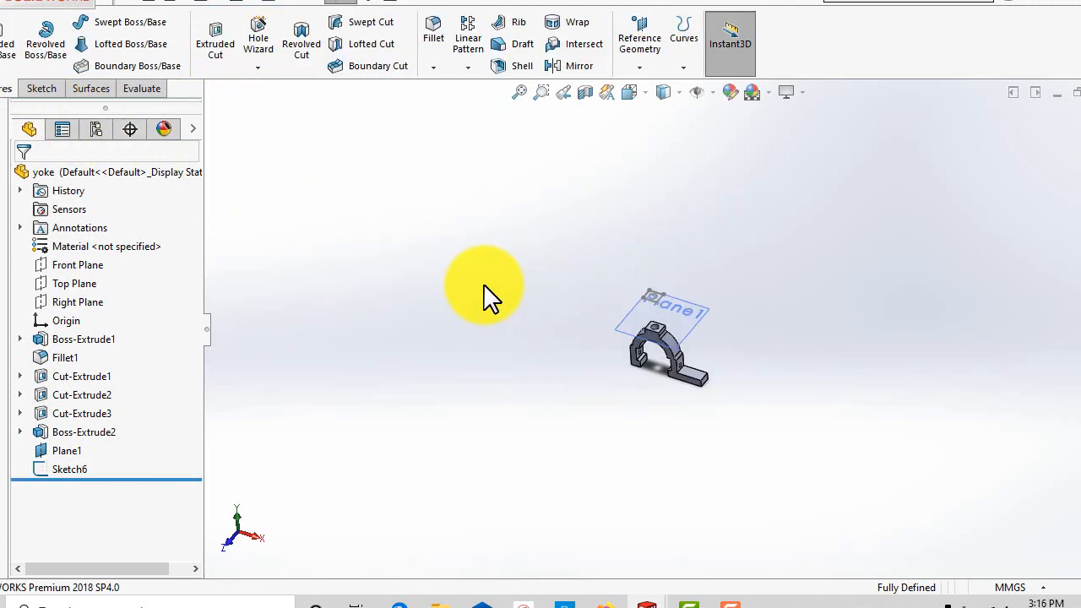